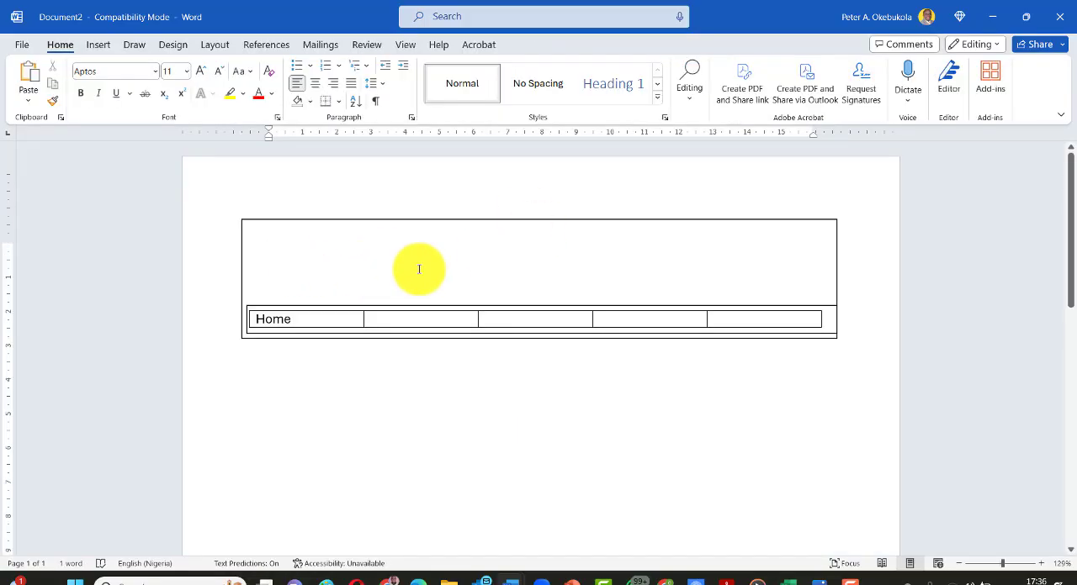
# - Review the draft website layout tables in the Word document and advance the presentation to item 2 on getting photos and contents
pyautogui.click(419, 263)
pyautogui.scroll(-10, 419, 262)
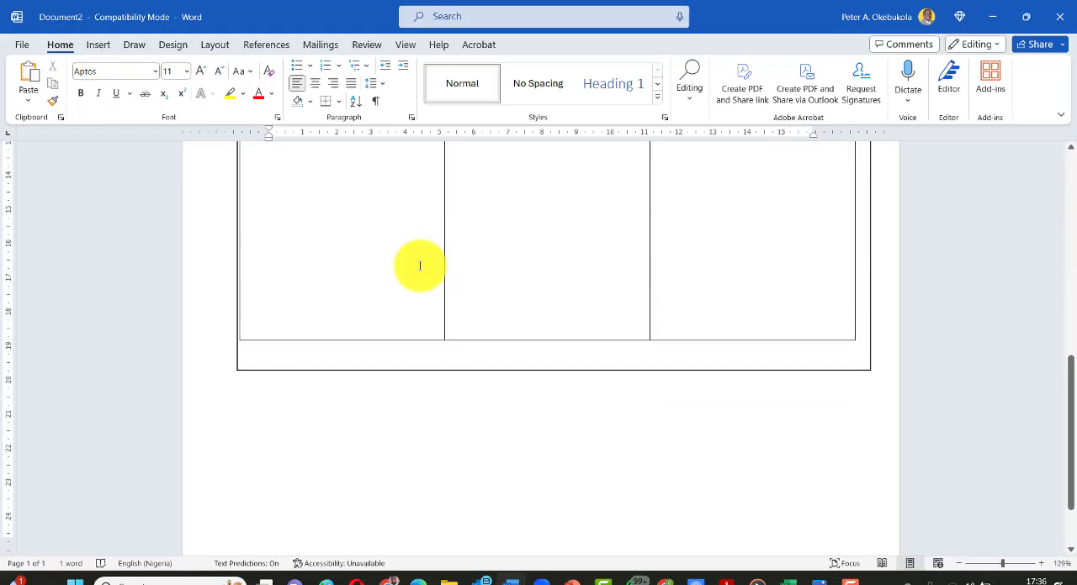
pyautogui.scroll(-3, 419, 266)
pyautogui.scroll(6, 425, 265)
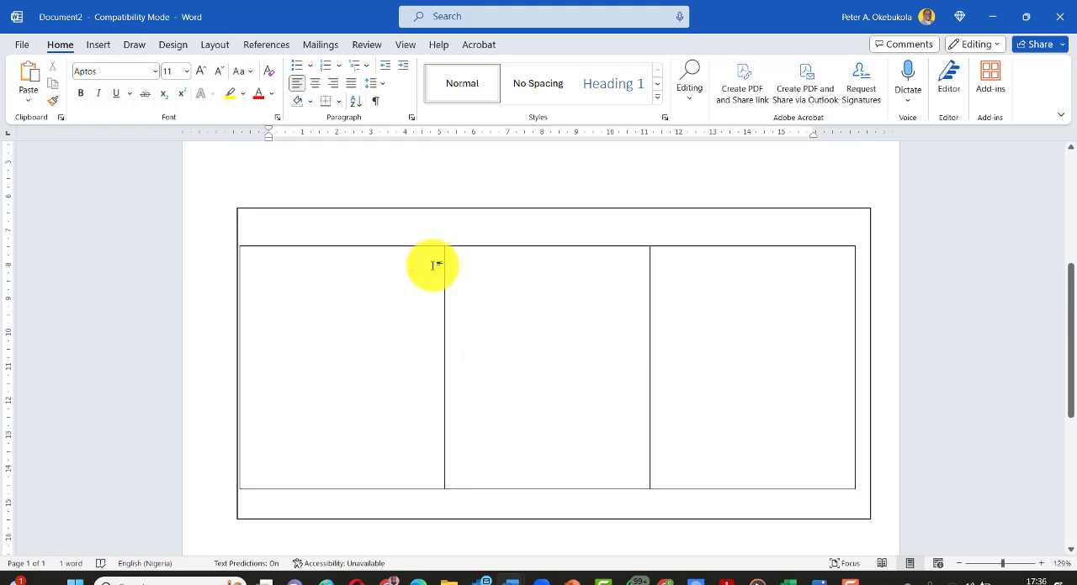
pyautogui.scroll(3, 432, 266)
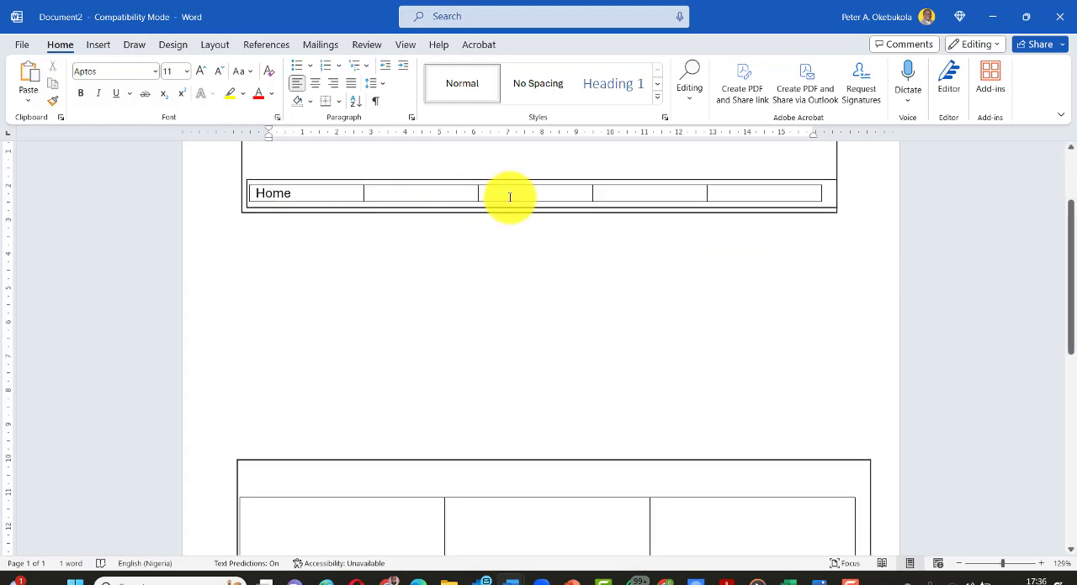
pyautogui.scroll(-4, 345, 299)
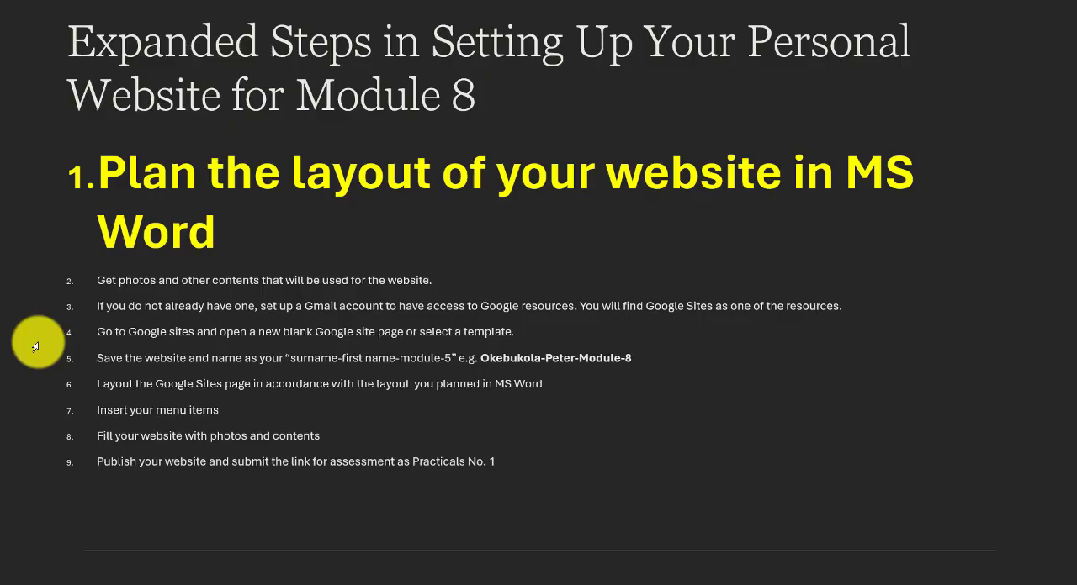
pyautogui.click(366, 396)
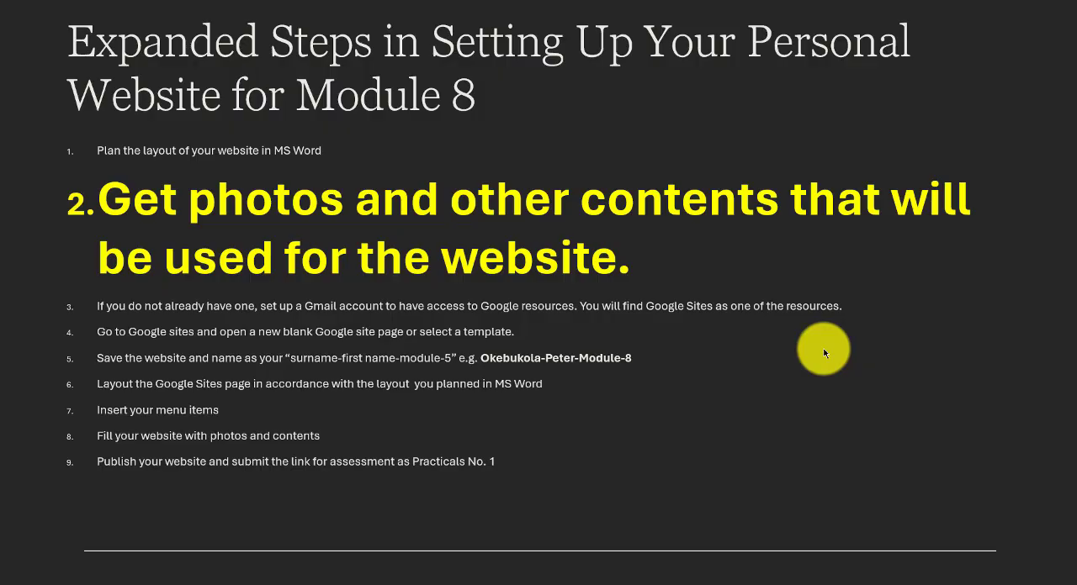
# - In File Explorer, create a folder named "Materials for my website" inside the Module 8 practicals folder and open it
pyautogui.hotkey('alt', 'Tab')
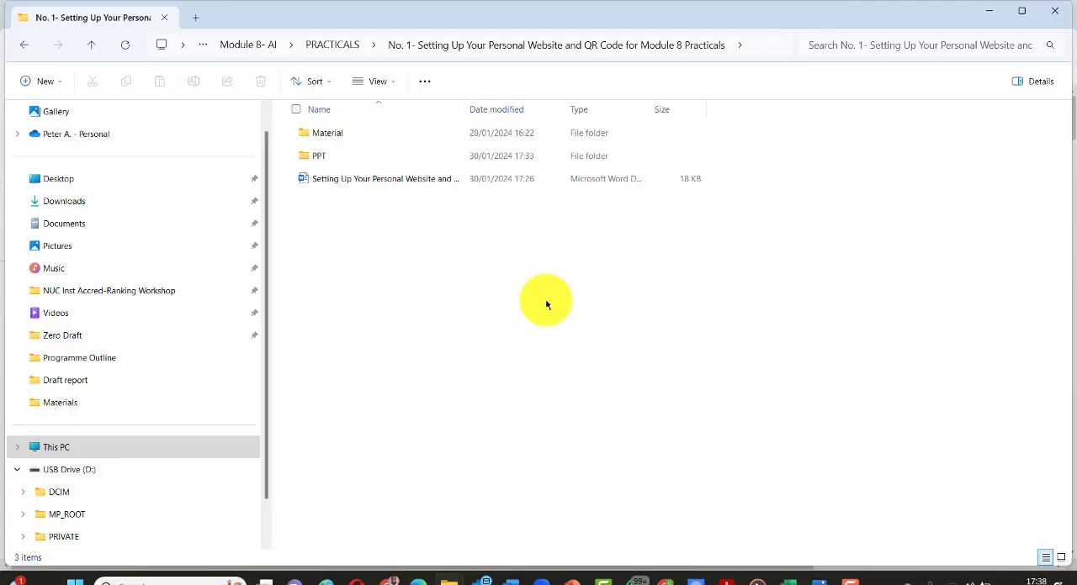
pyautogui.hotkey('ctrl', 'shift', 'n')
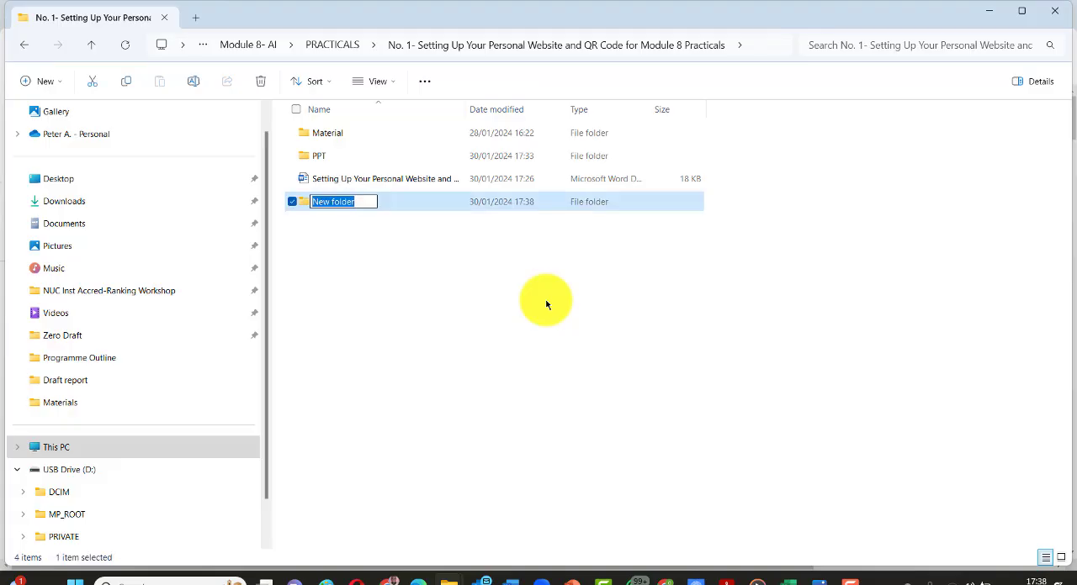
pyautogui.write('M')
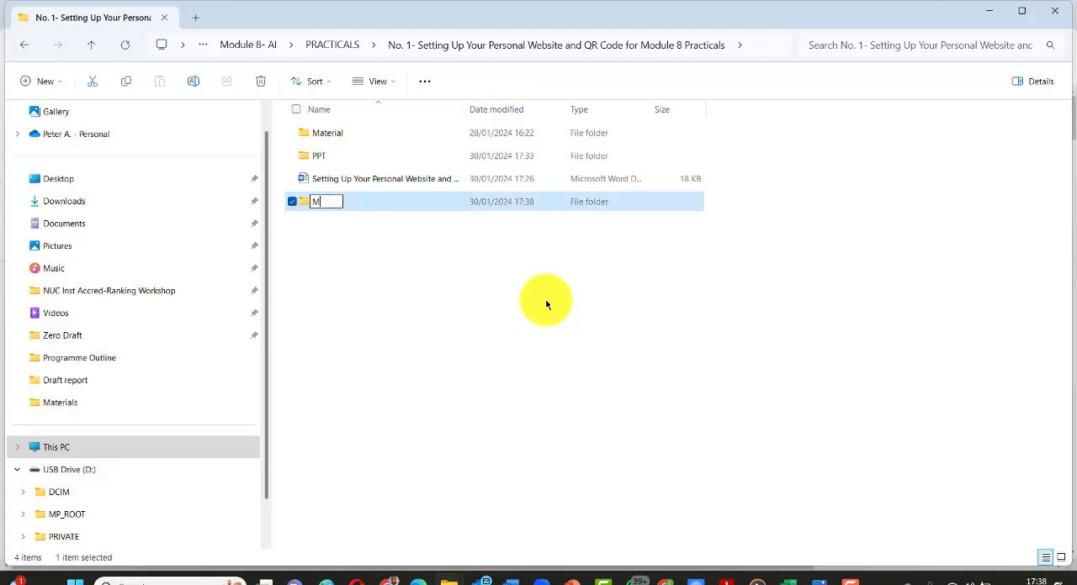
pyautogui.write('aterials of')
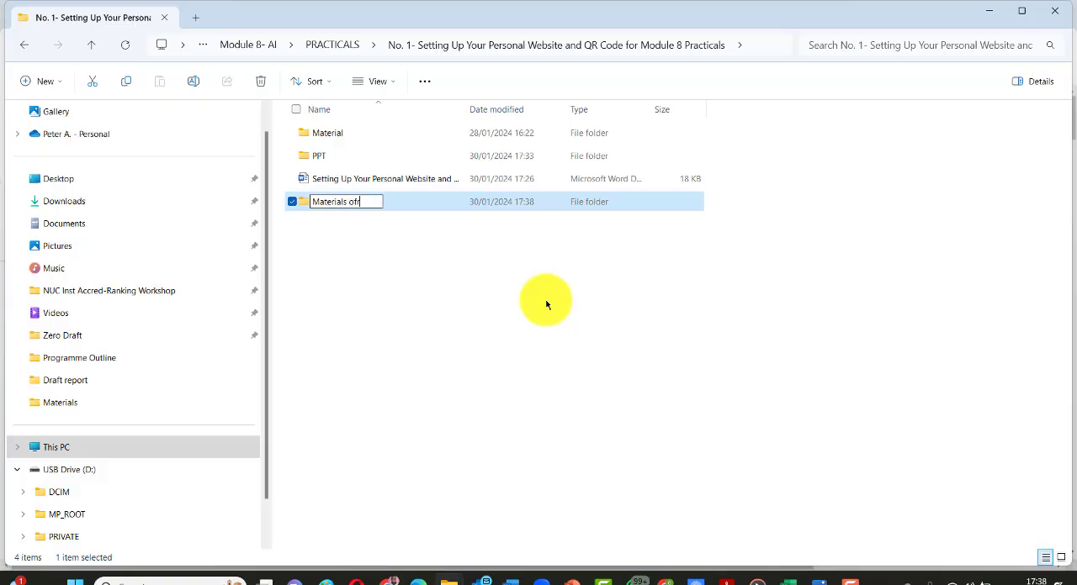
pyautogui.press('BackSpace')
pyautogui.press('BackSpace')
pyautogui.press('BackSpace')
pyautogui.write('for my web')
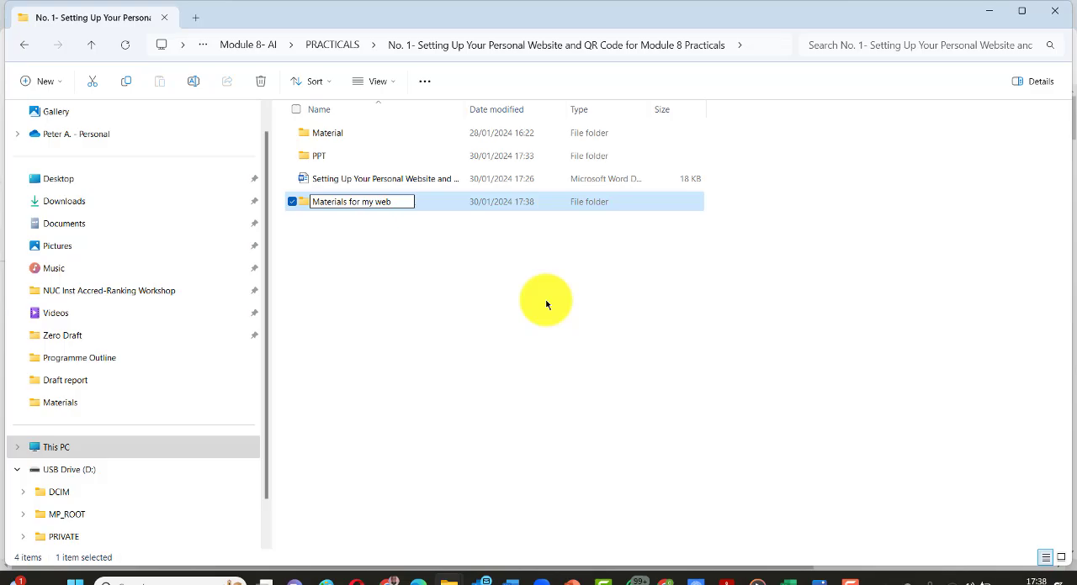
pyautogui.write('site')
pyautogui.press('Return')
pyautogui.press('Return')
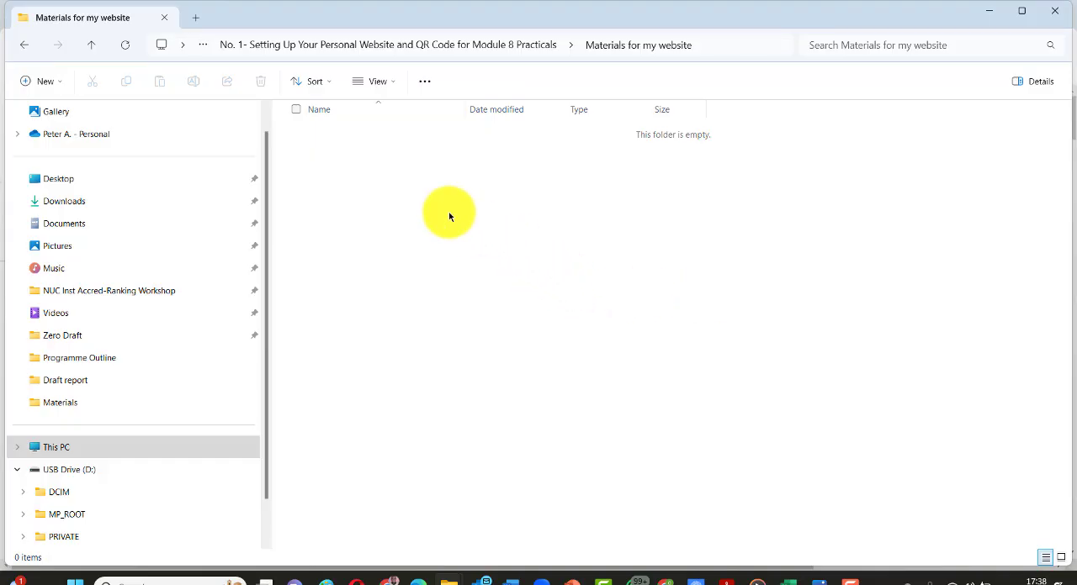
# - Switch to Chrome, show the Google image results for lasu and snip the Wikipedia photo of the Lagos State University gate
pyautogui.hotkey('alt', 'Tab')
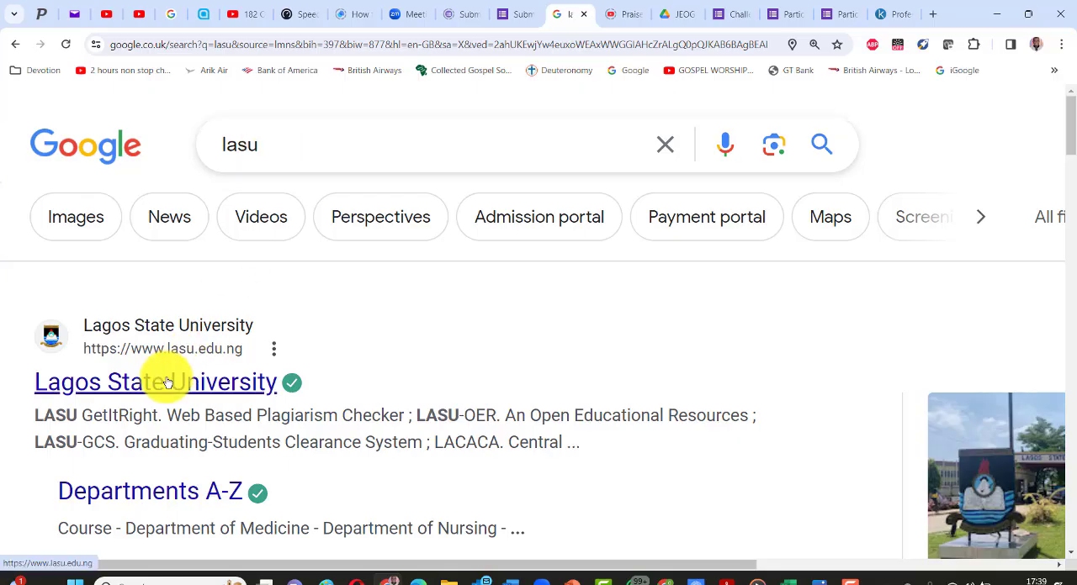
pyautogui.click(74, 217)
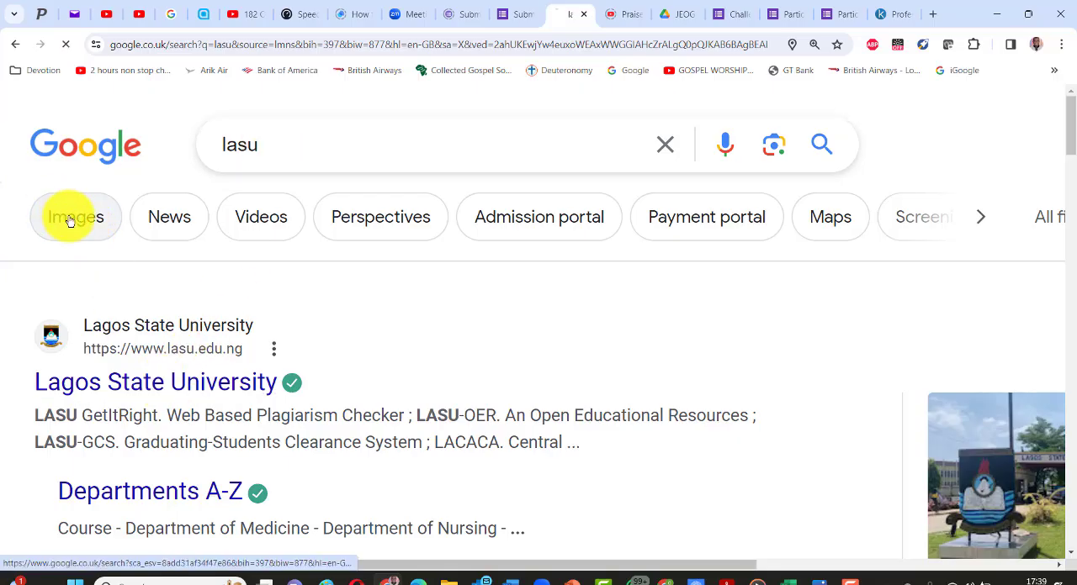
pyautogui.scroll(-2, 579, 351)
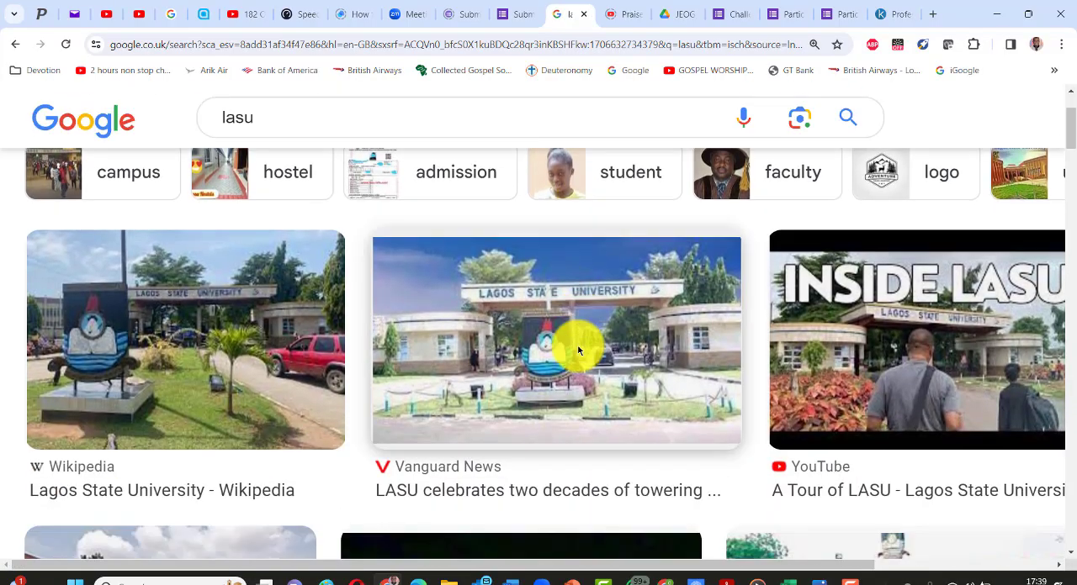
pyautogui.scroll(-1, 579, 351)
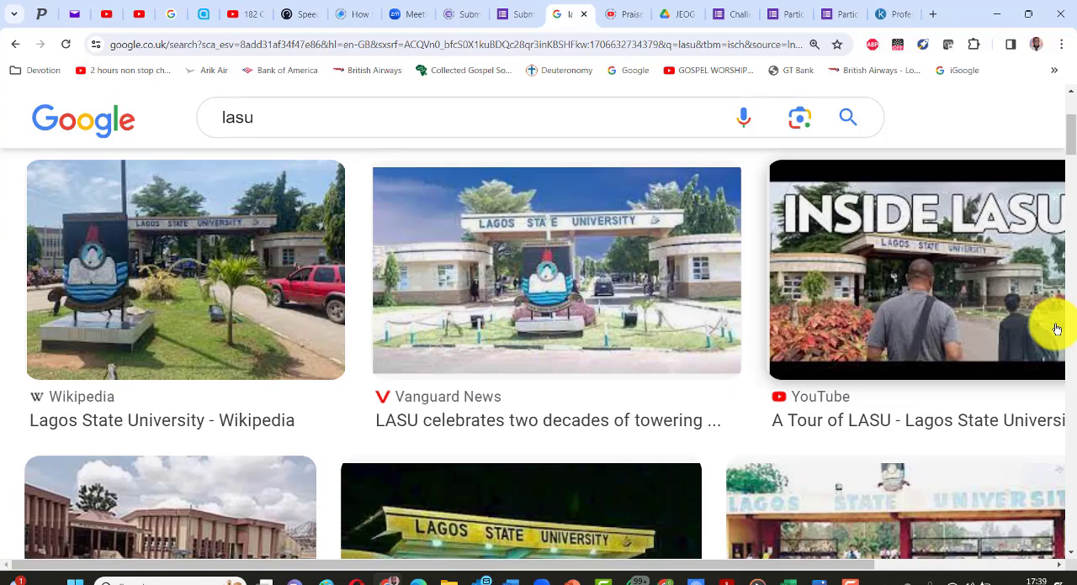
pyautogui.press('super+shift+s')
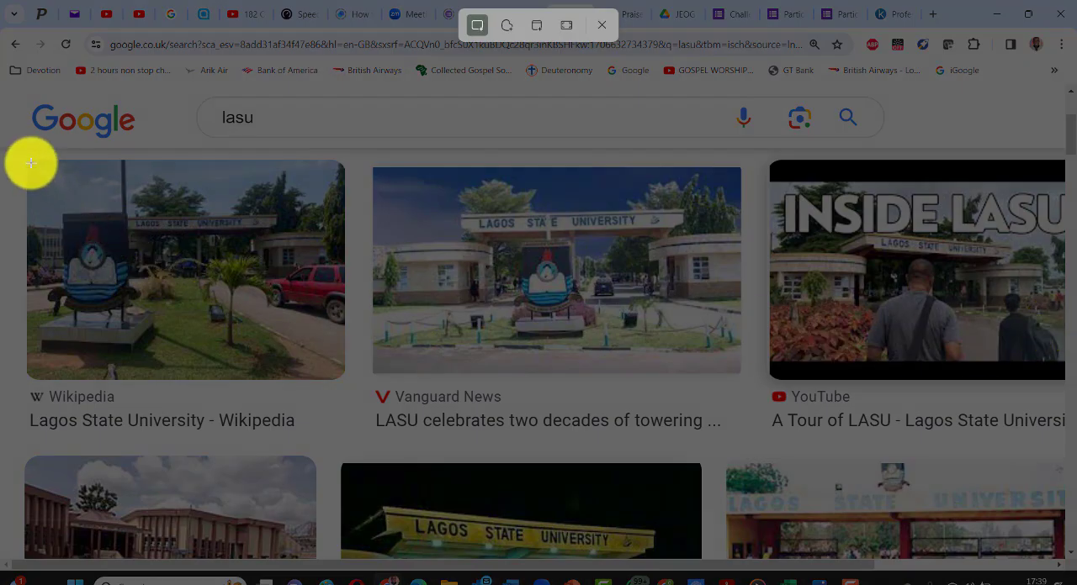
pyautogui.moveTo(31, 163); pyautogui.dragTo(340, 375)
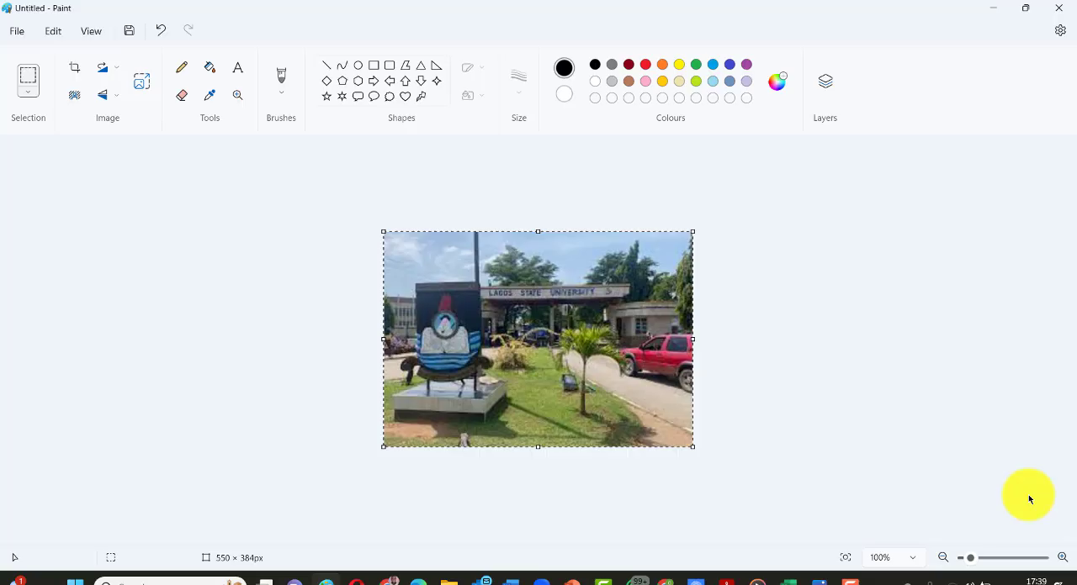
# - Save the gate picture from Paint as a JPEG named LASU in the "Materials for my website" folder
pyautogui.click(17, 32)
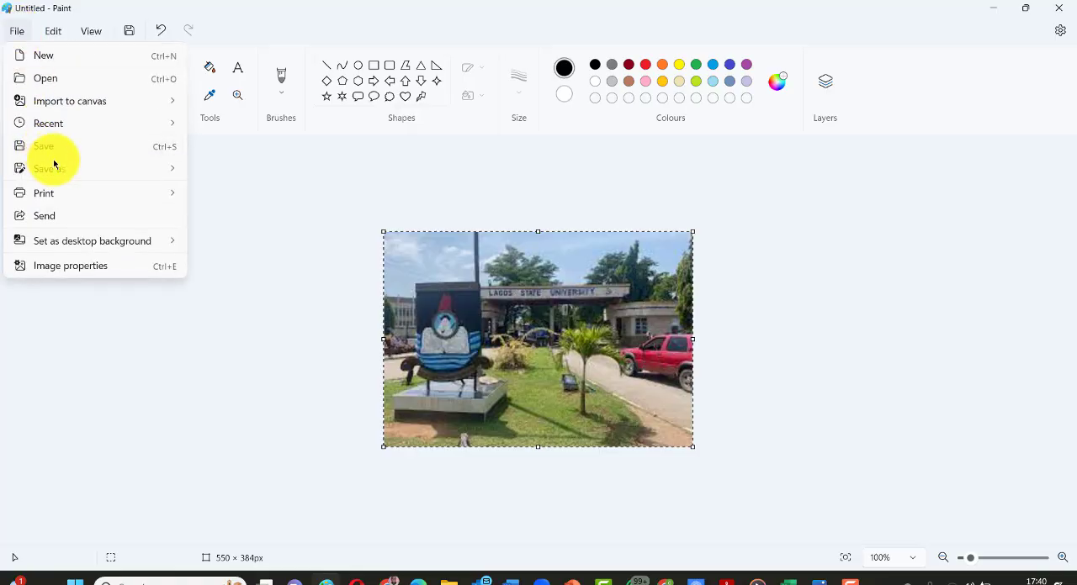
pyautogui.moveTo(181, 194)
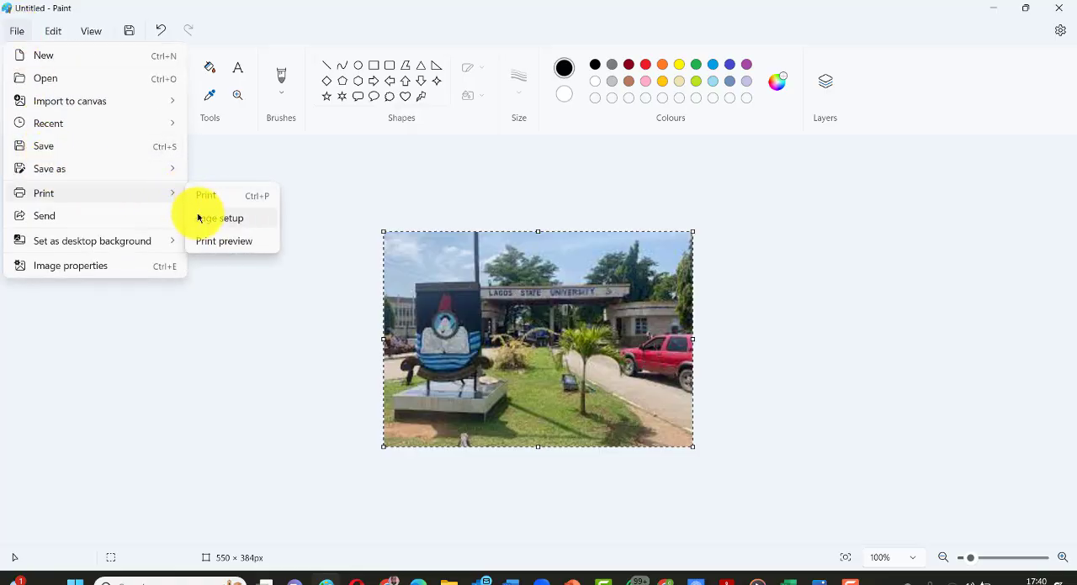
pyautogui.moveTo(168, 169)
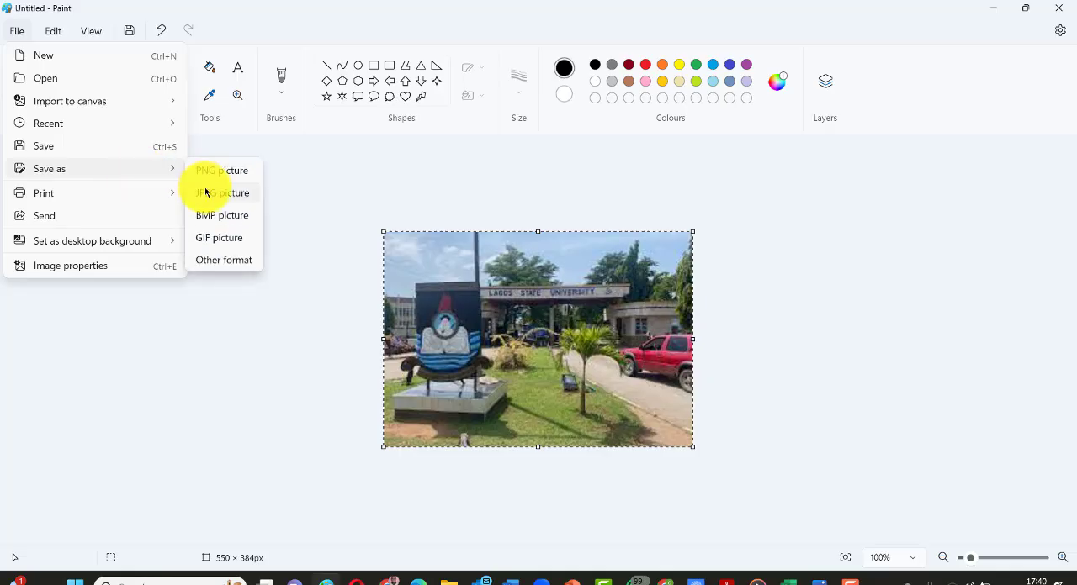
pyautogui.click(215, 195)
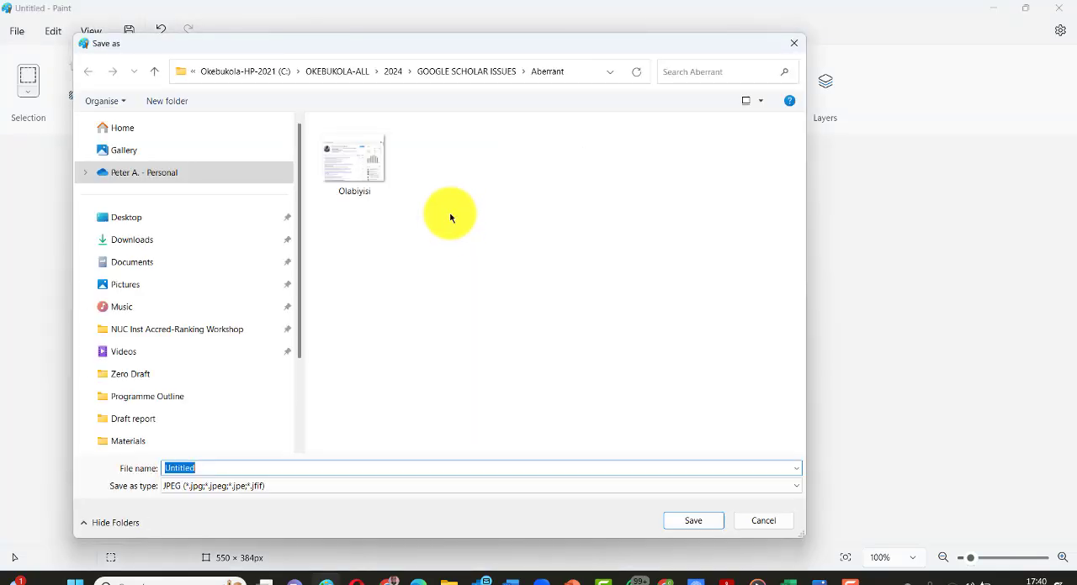
pyautogui.write('L')
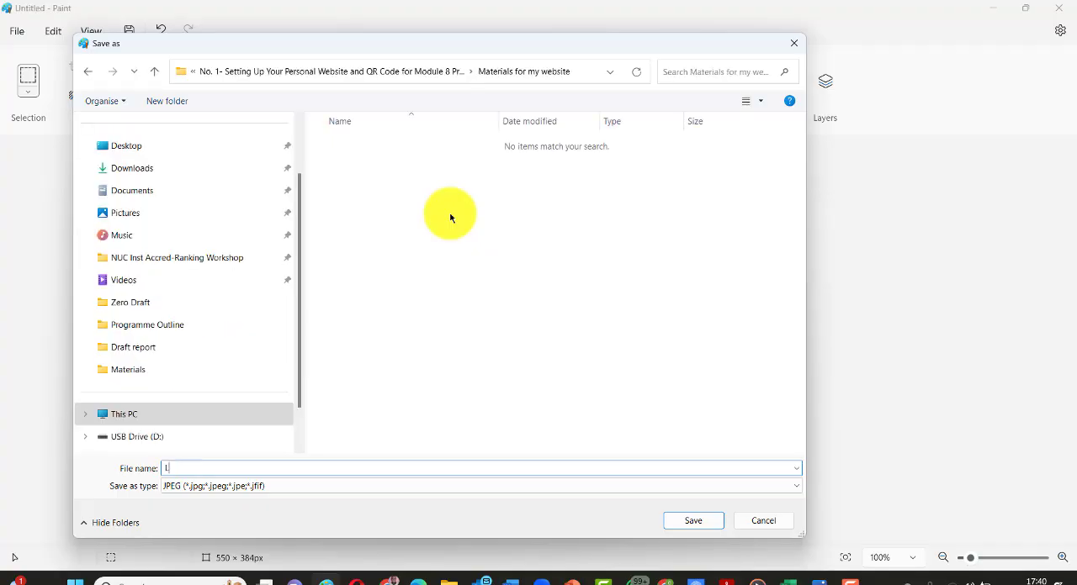
pyautogui.write('ASU')
pyautogui.press('Return')
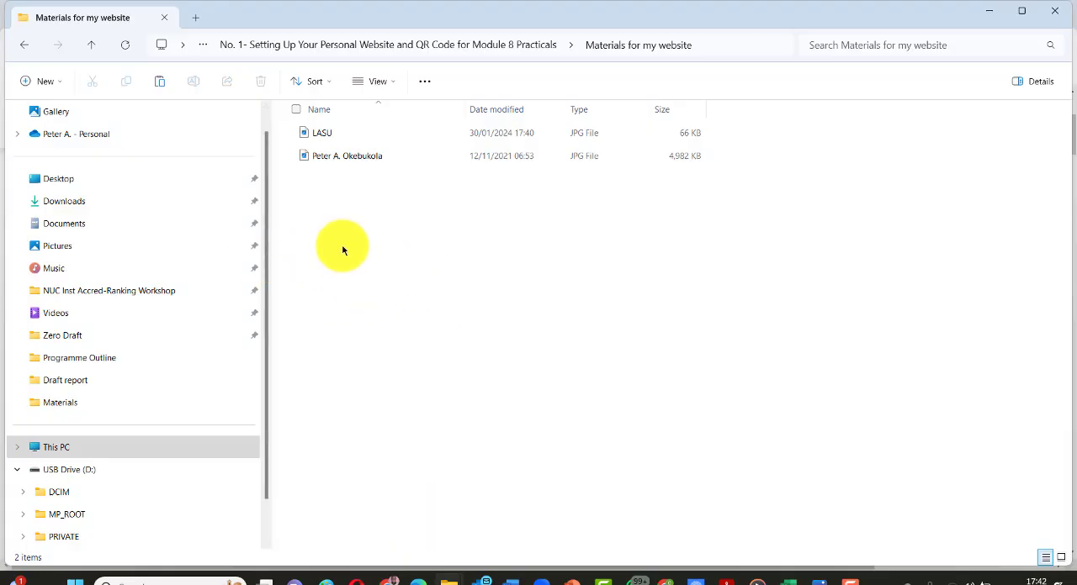
# - Open the personal photo in the materials folder and view the brief biodata document in Word
pyautogui.click(319, 160)
pyautogui.doubleClick(318, 158)
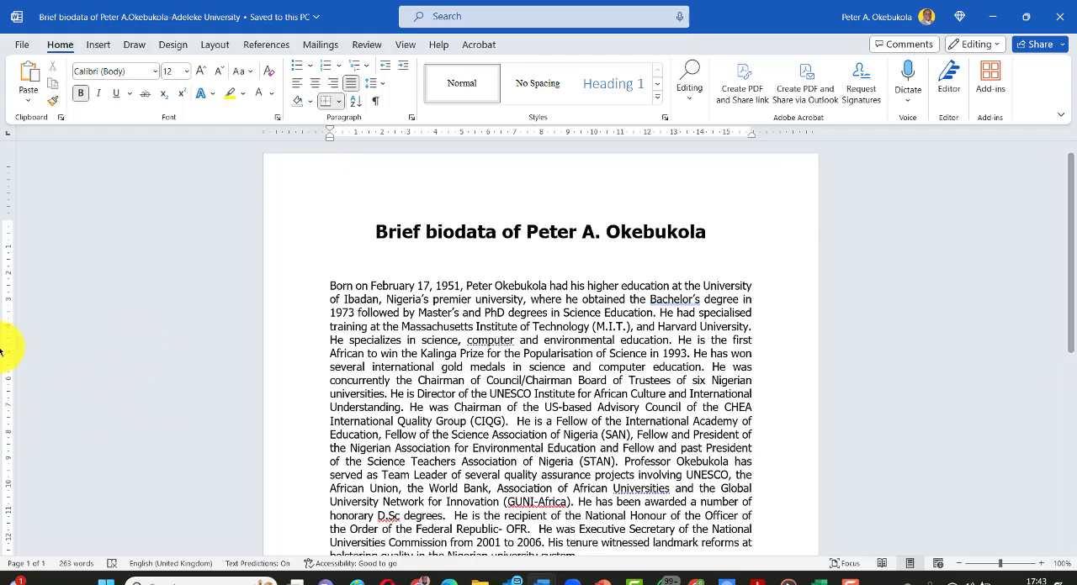
pyautogui.click(445, 354)
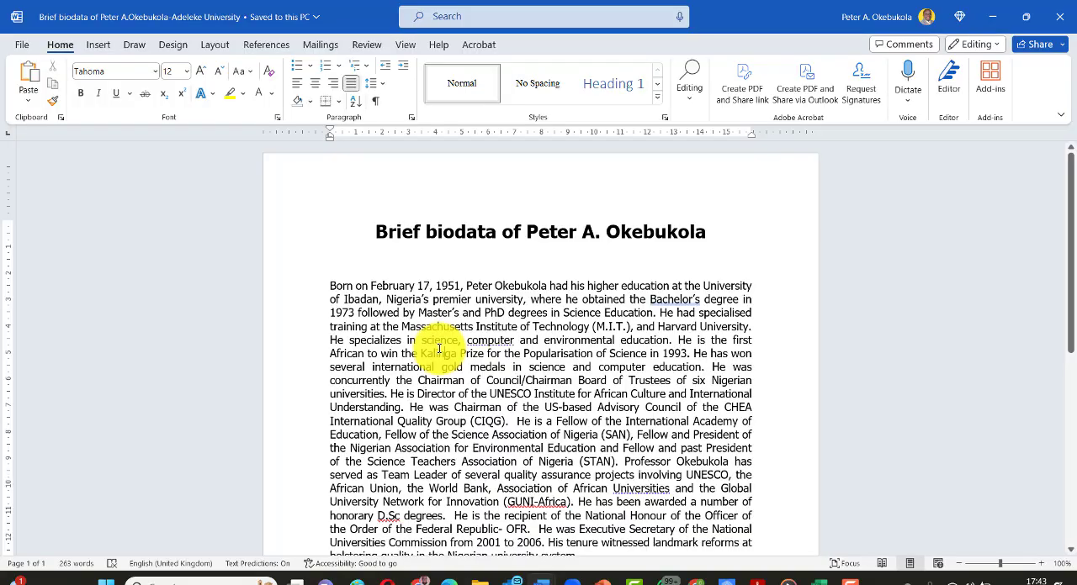
# - Return to the presentation and advance to item 3 on setting up a Gmail account
pyautogui.hotkey('alt', 'Tab')
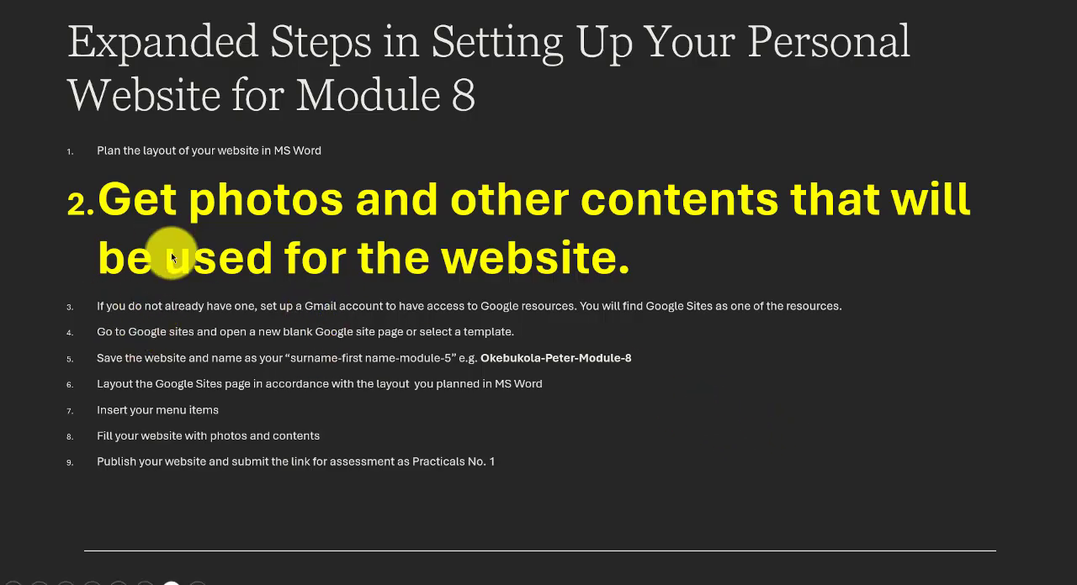
pyautogui.click(218, 366)
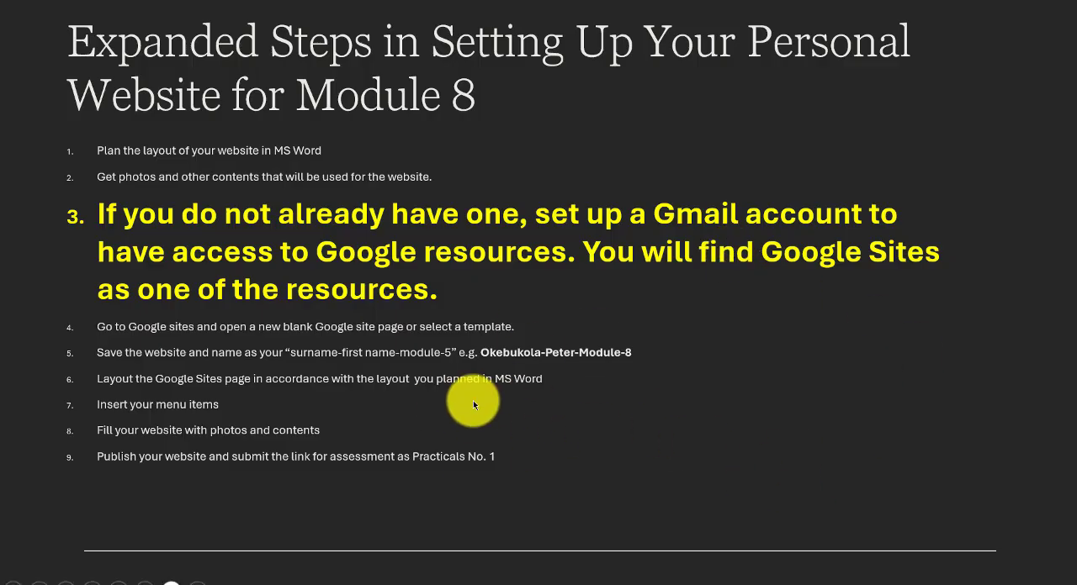
# - Switch to Gmail and look through the full list of Google apps for Google Sites
pyautogui.hotkey('alt', 'Tab')
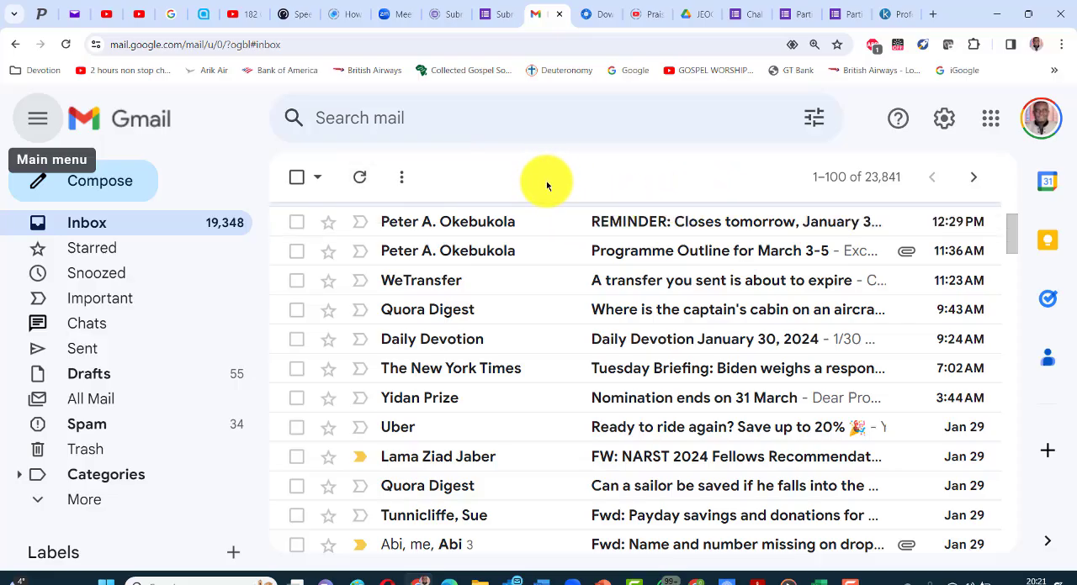
pyautogui.click(987, 123)
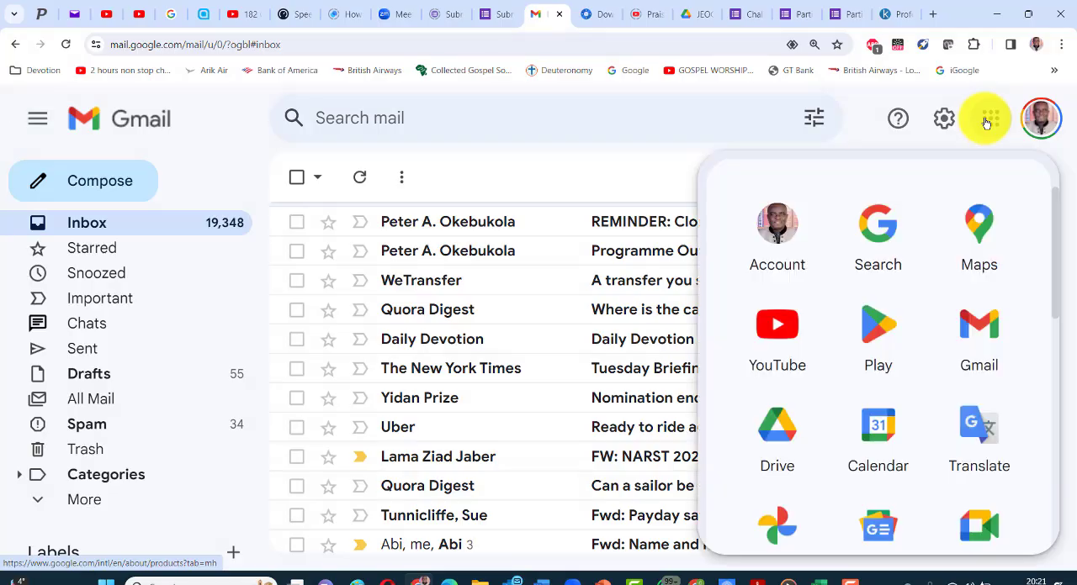
pyautogui.scroll(-3, 930, 221)
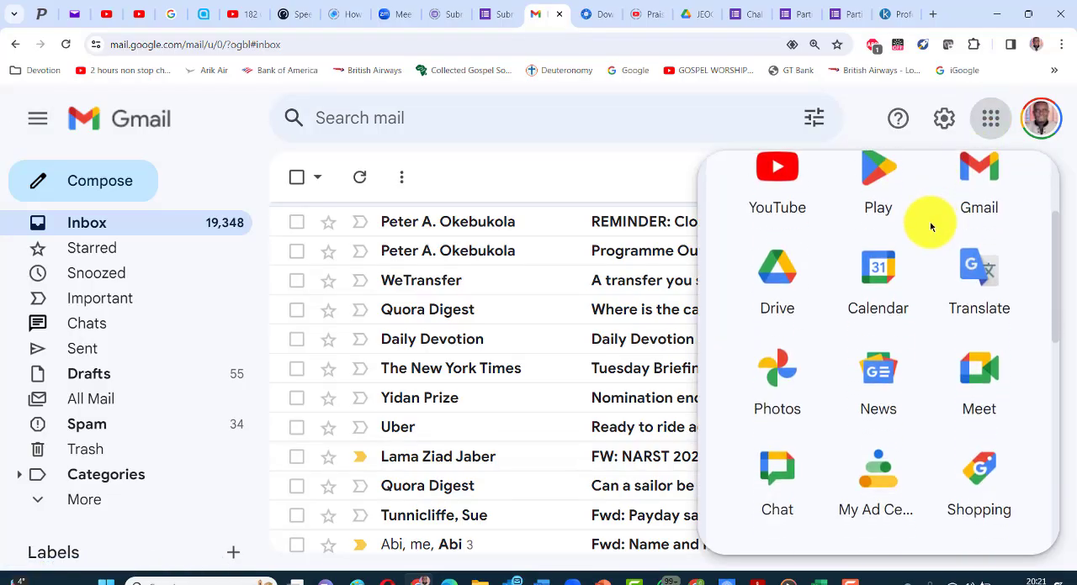
pyautogui.scroll(-1, 925, 218)
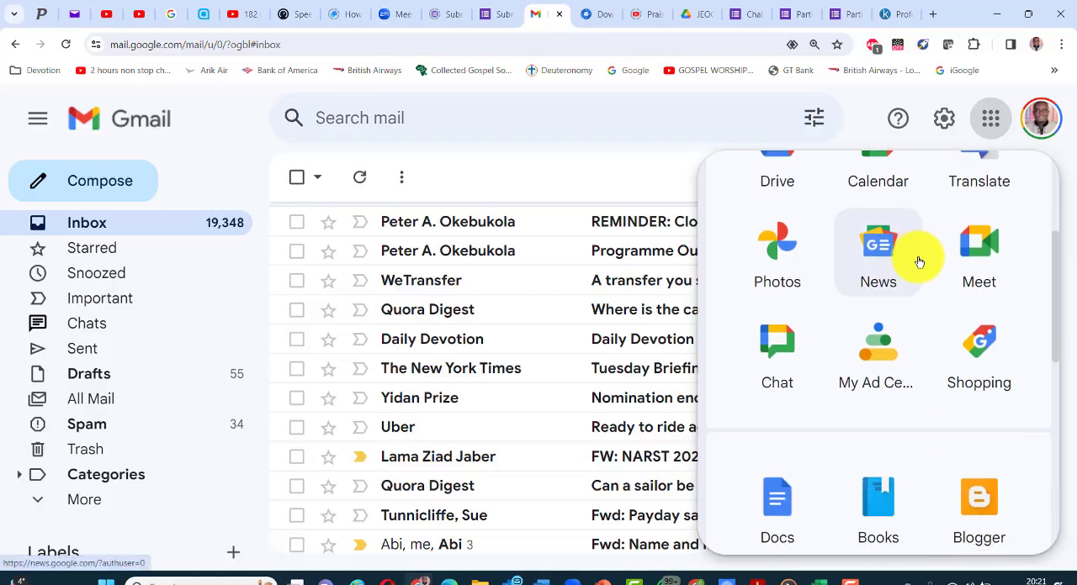
pyautogui.scroll(-2, 918, 259)
pyautogui.scroll(-1, 918, 259)
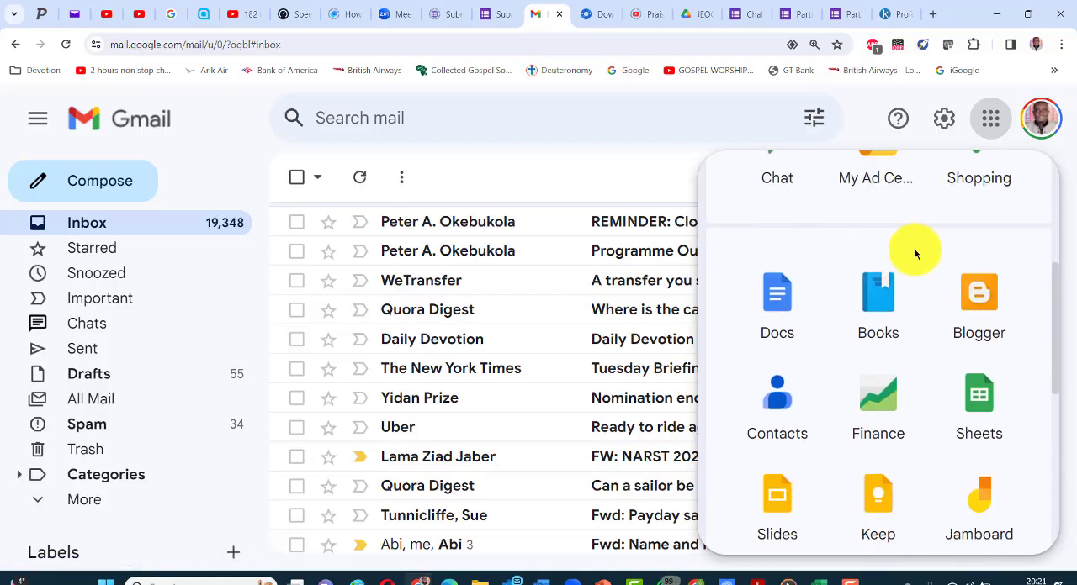
pyautogui.scroll(-2, 914, 245)
pyautogui.scroll(-5, 915, 245)
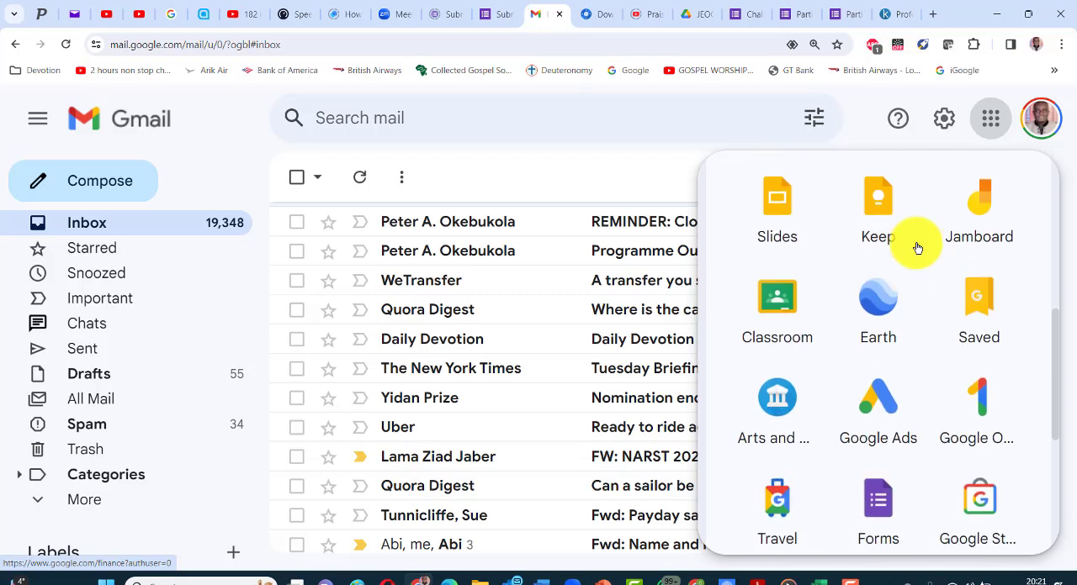
pyautogui.scroll(-2, 917, 248)
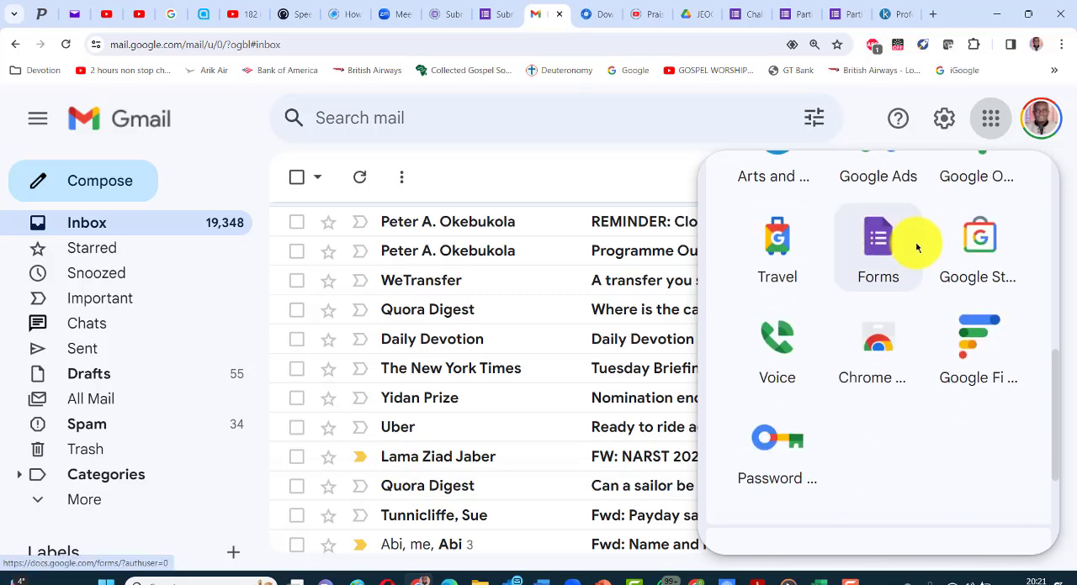
pyautogui.scroll(-3, 908, 264)
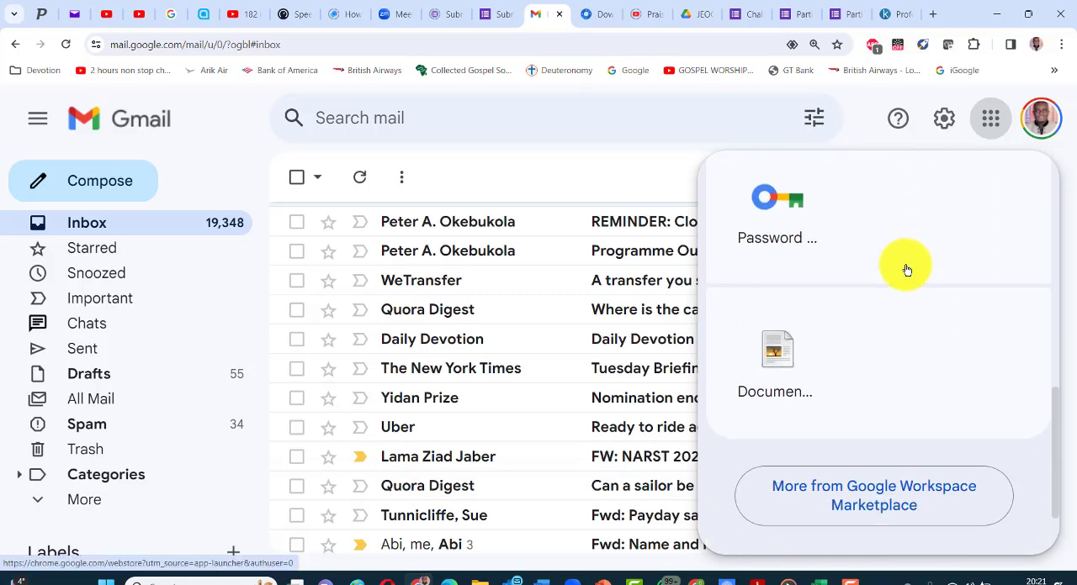
# - Leave the Google apps list and open Google Sites at sites.google.com
pyautogui.scroll(10, 903, 269)
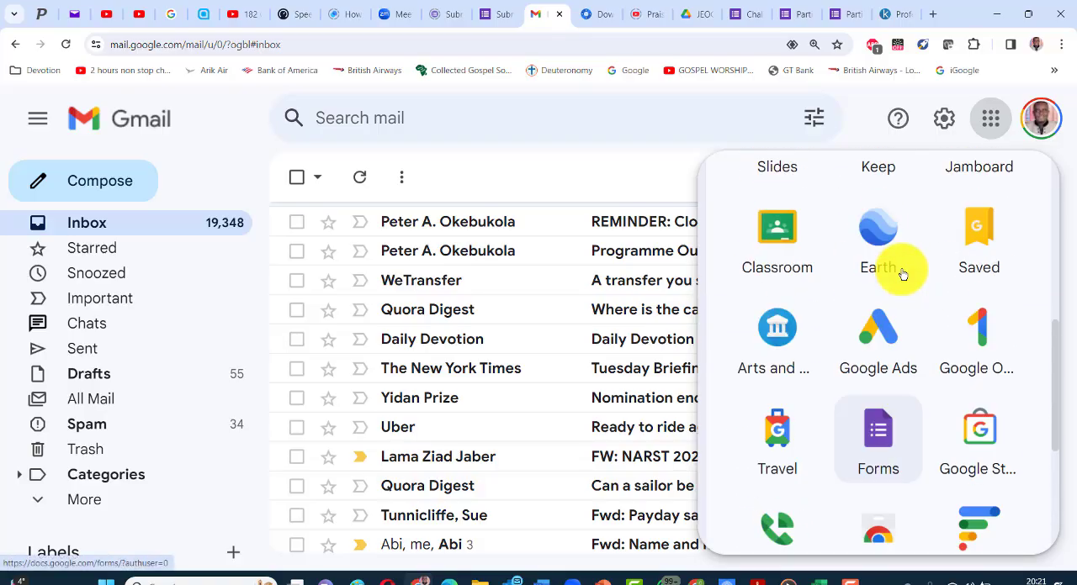
pyautogui.scroll(5, 900, 276)
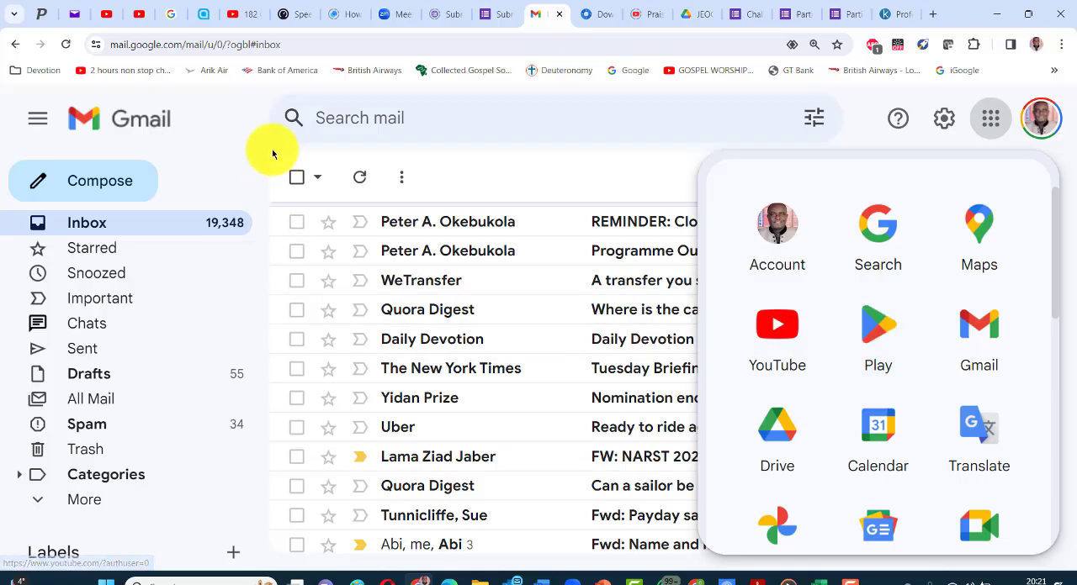
pyautogui.click(225, 44)
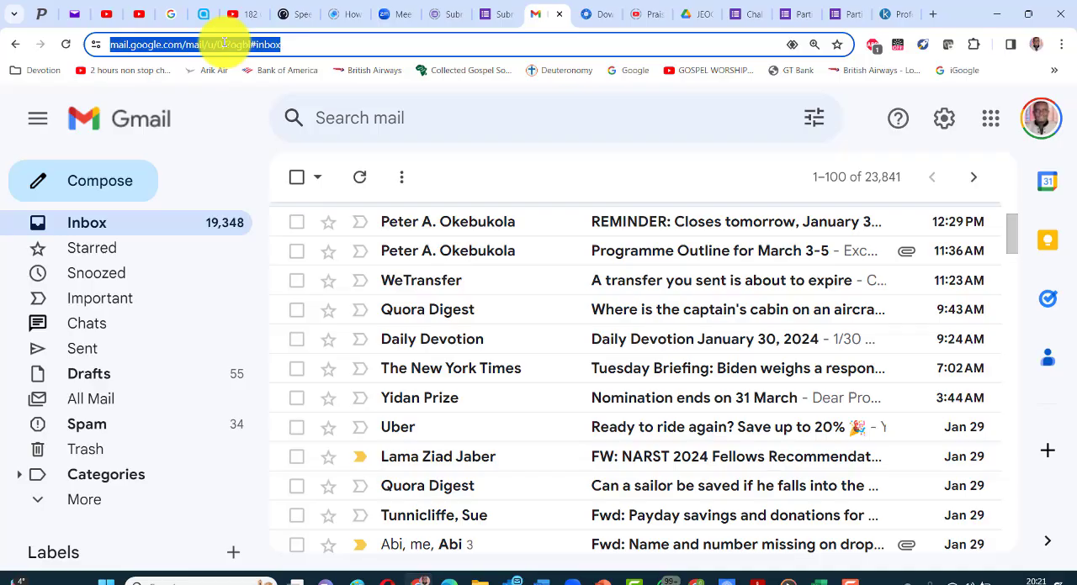
pyautogui.write('sites')
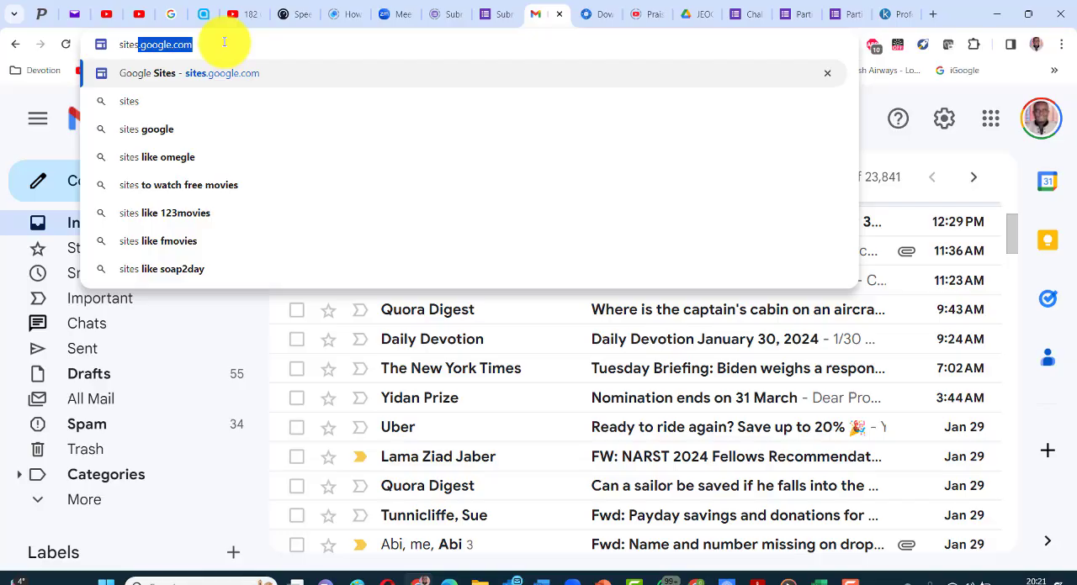
pyautogui.press('Return')
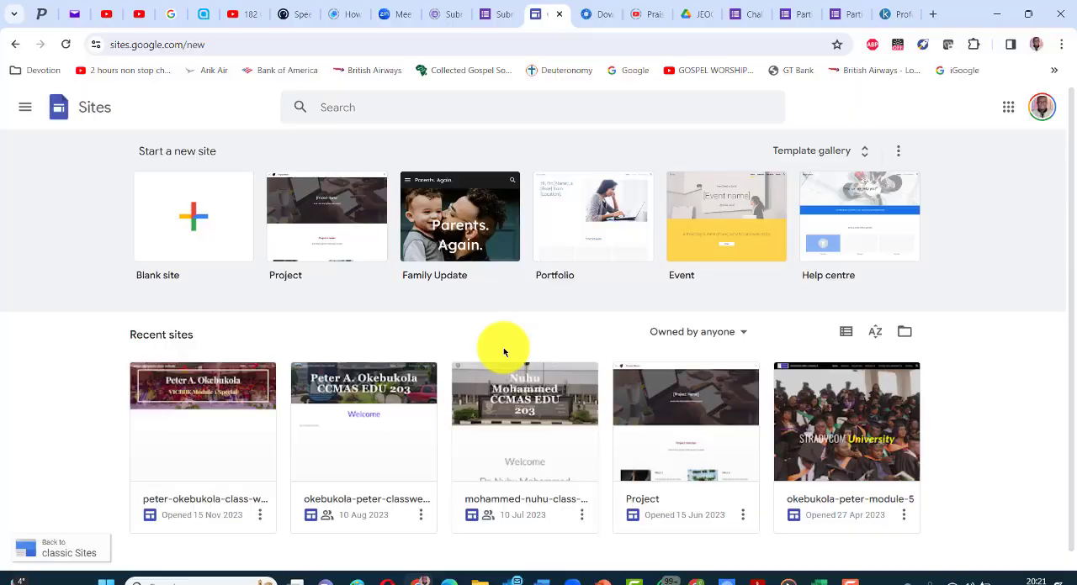
# - Review the website setup steps in the presentation and create a new blank site in Google Sites
pyautogui.hotkey('alt', 'Tab')
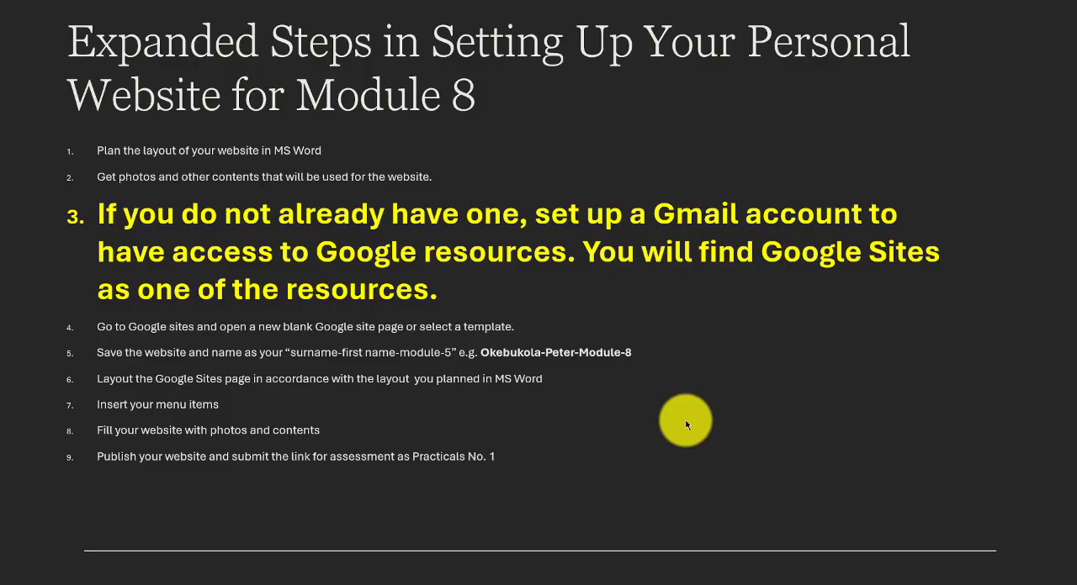
pyautogui.click(350, 410)
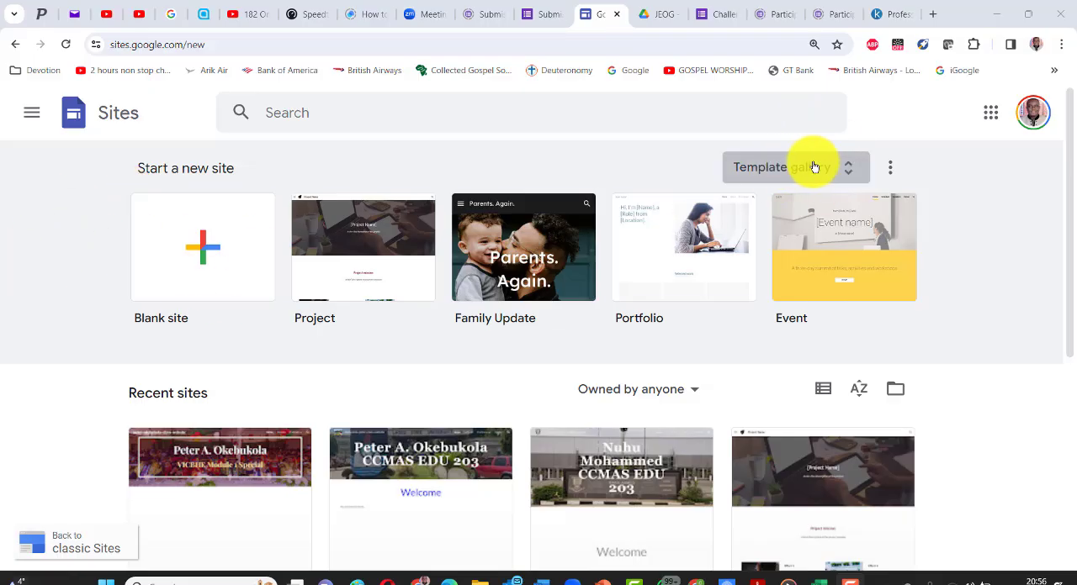
pyautogui.click(194, 254)
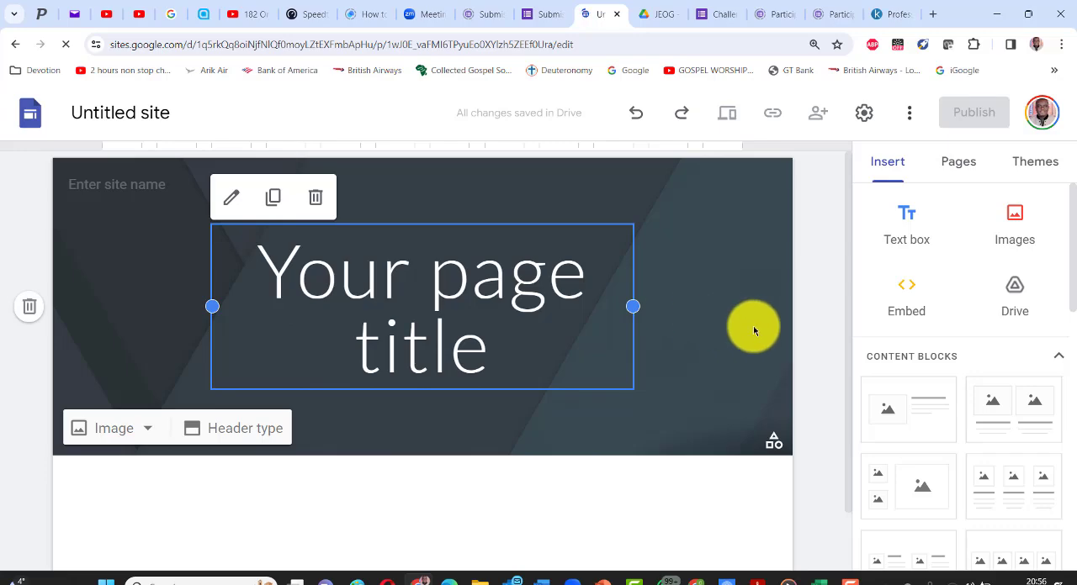
# - Enter the site name as the owner's surname and first name, hyphenated and followed by "-Module 8"
pyautogui.click(96, 184)
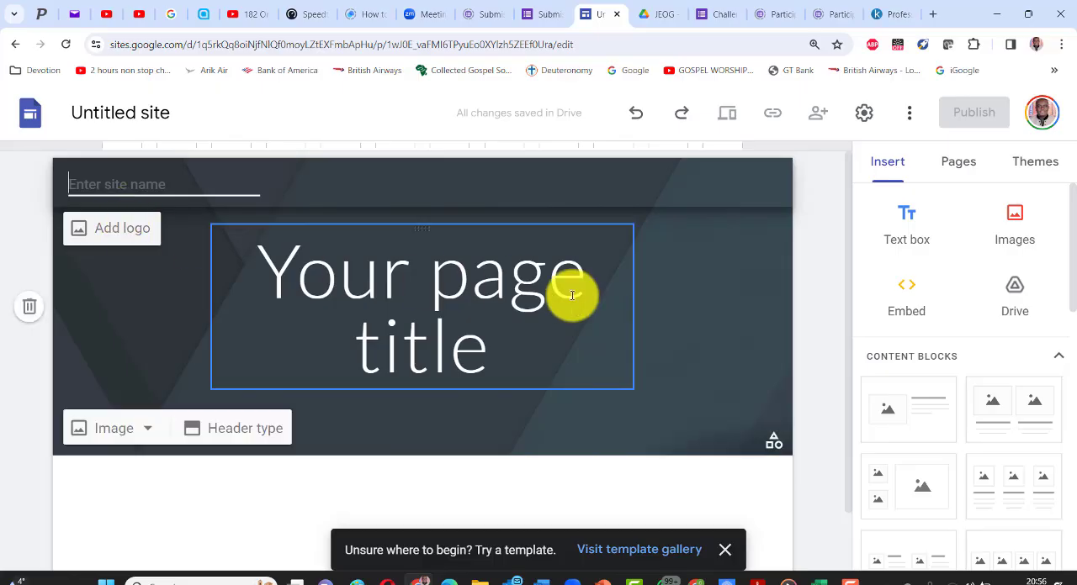
pyautogui.write('Okebu')
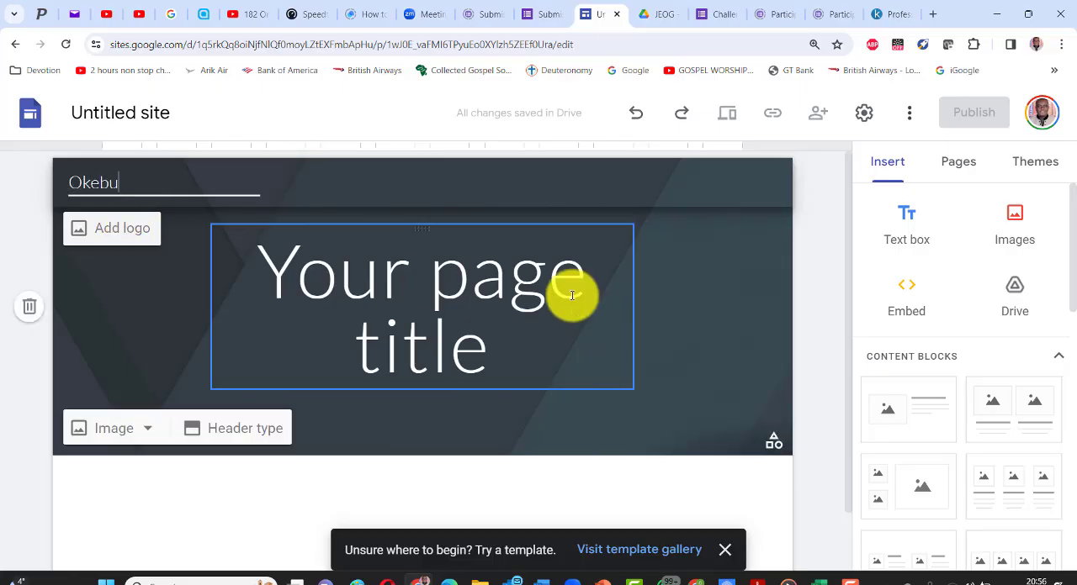
pyautogui.write('kola-Peter')
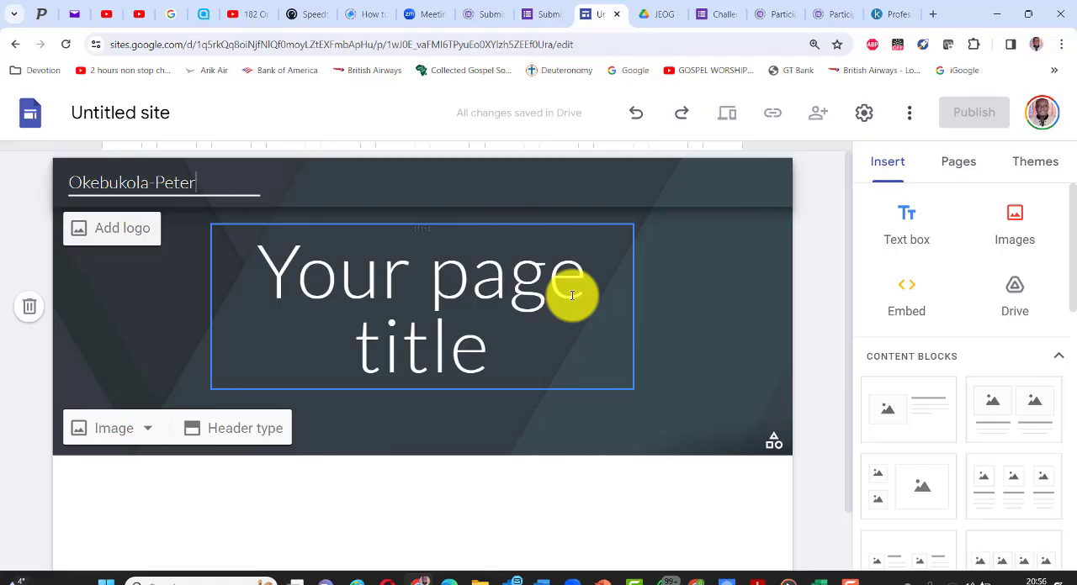
pyautogui.write('-Module')
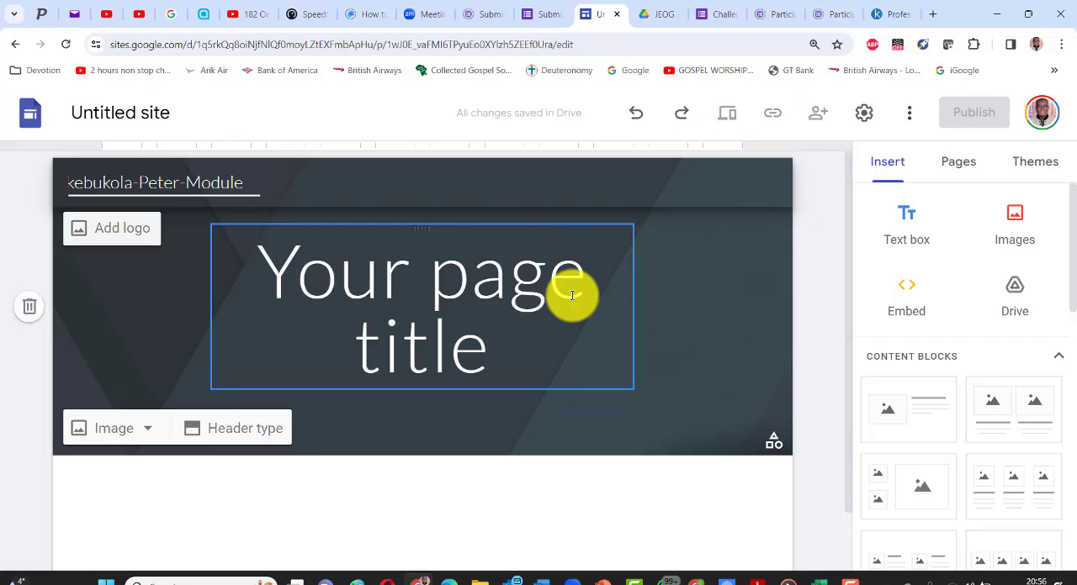
pyautogui.write(' 8')
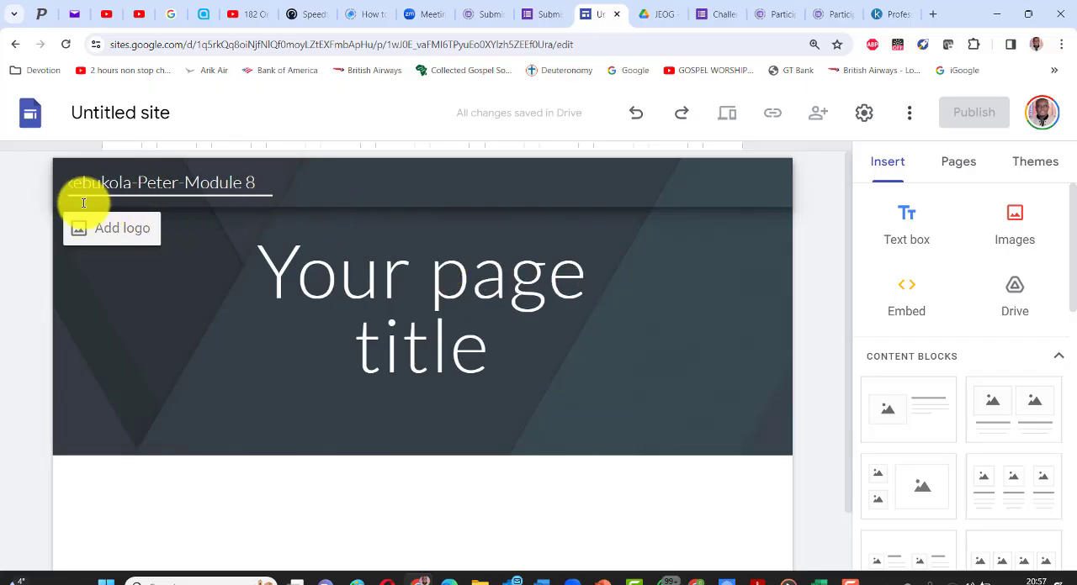
pyautogui.click(266, 183)
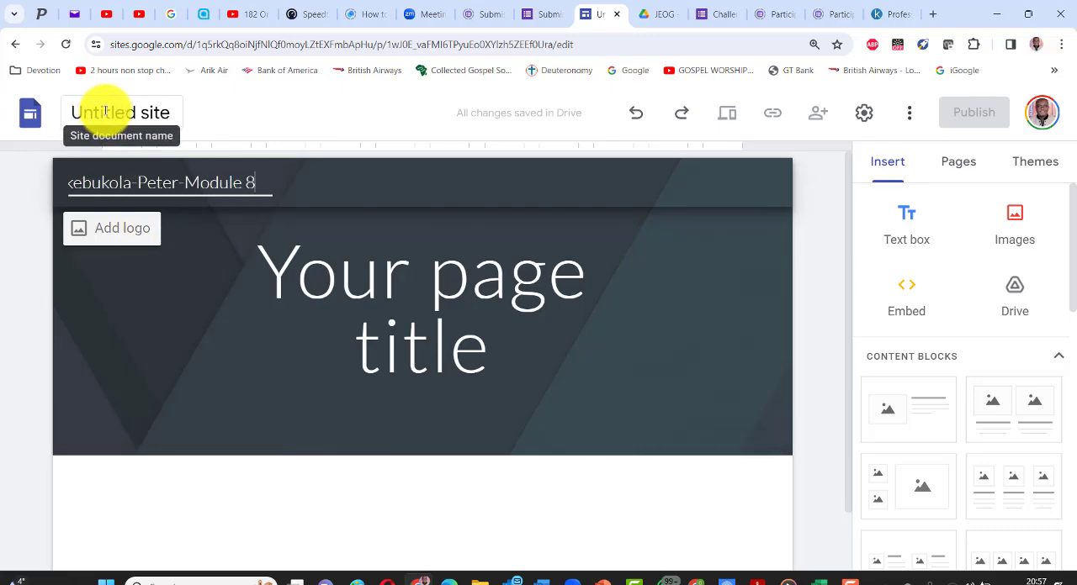
pyautogui.click(154, 265)
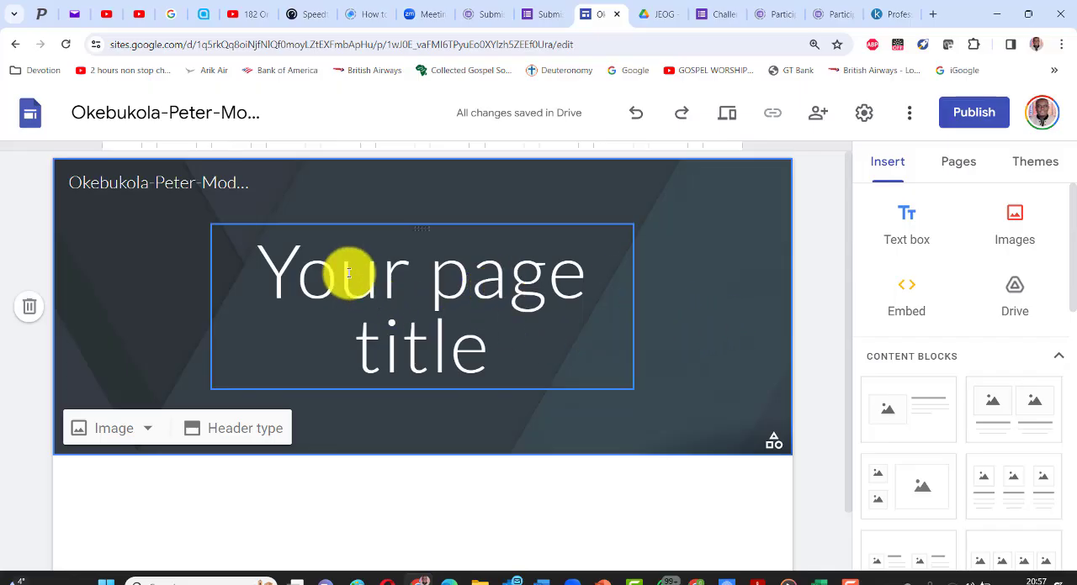
# - Replace the page title with "My Personal Website for Module 8" and widen its text box on both sides
pyautogui.moveTo(263, 266); pyautogui.dragTo(738, 355)
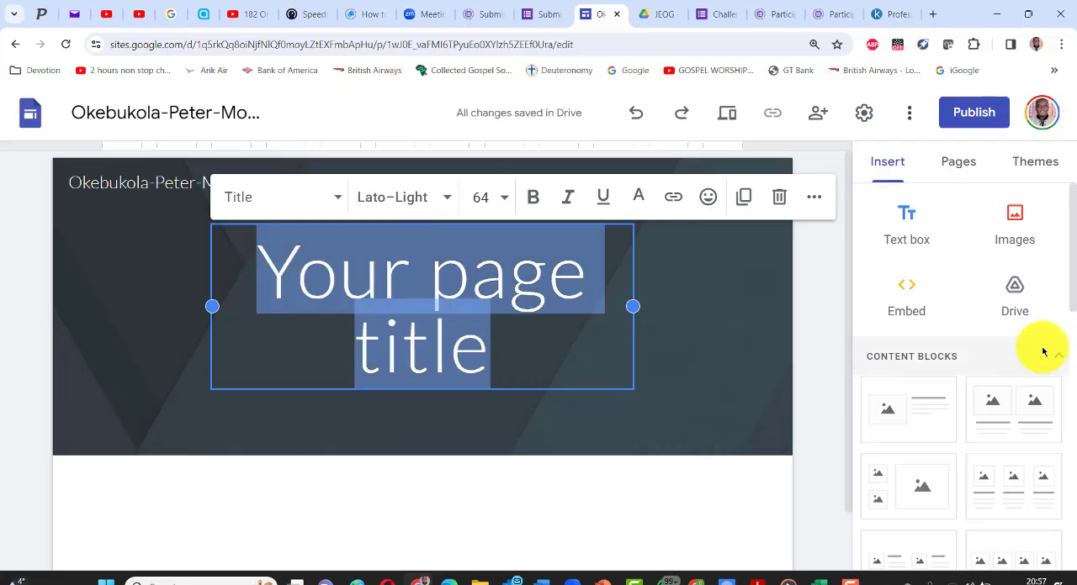
pyautogui.write('My ')
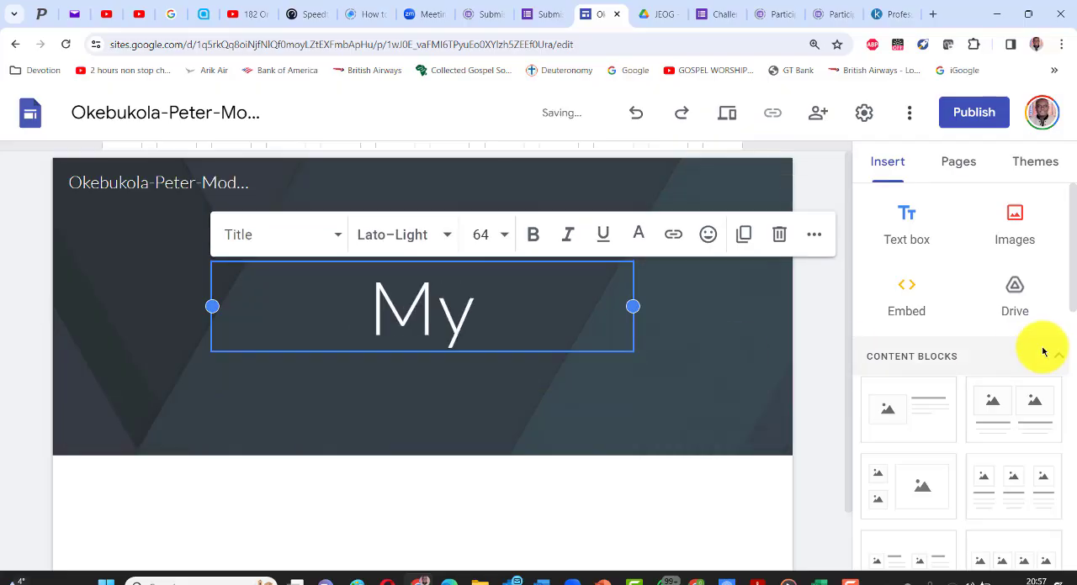
pyautogui.write('Pe')
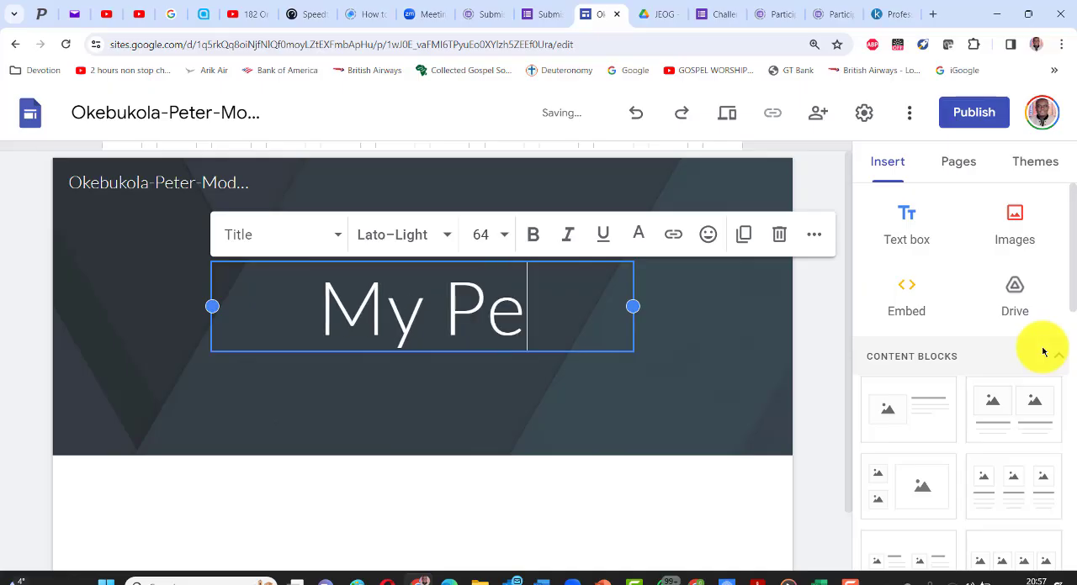
pyautogui.write('rsonal')
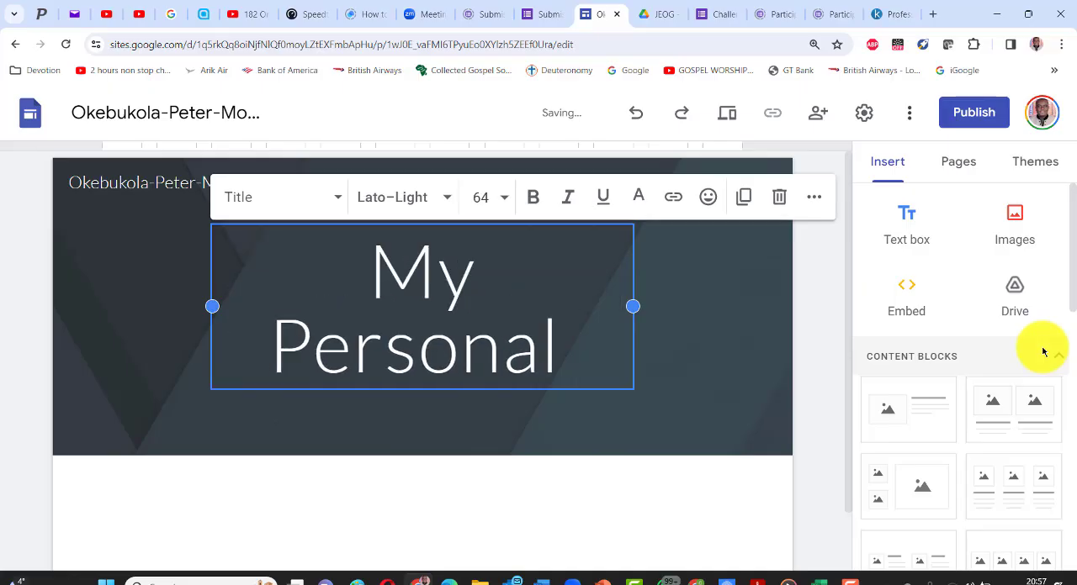
pyautogui.write(' Websi')
pyautogui.write('te f')
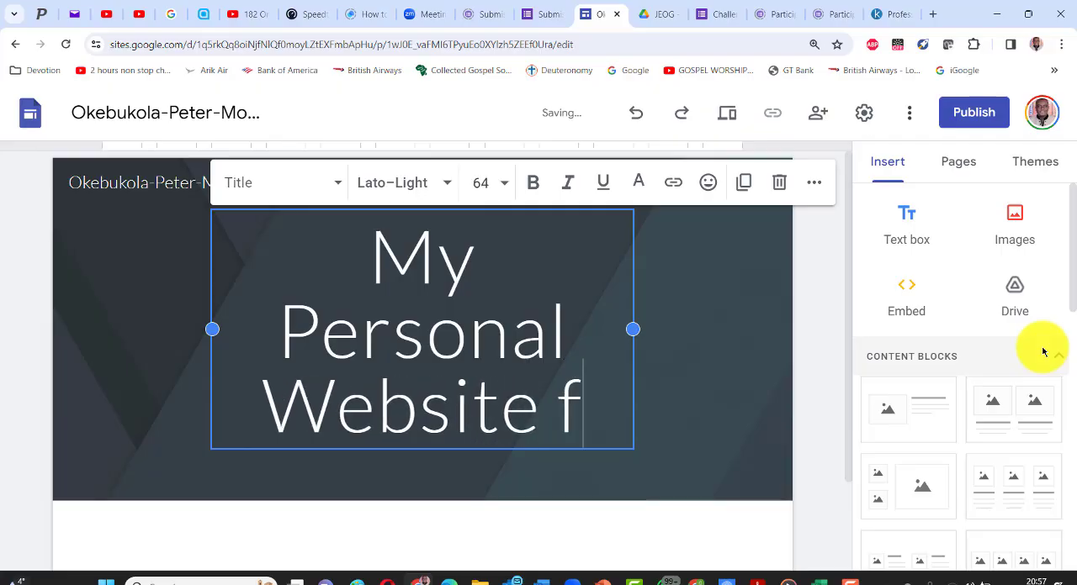
pyautogui.write('or Module 8')
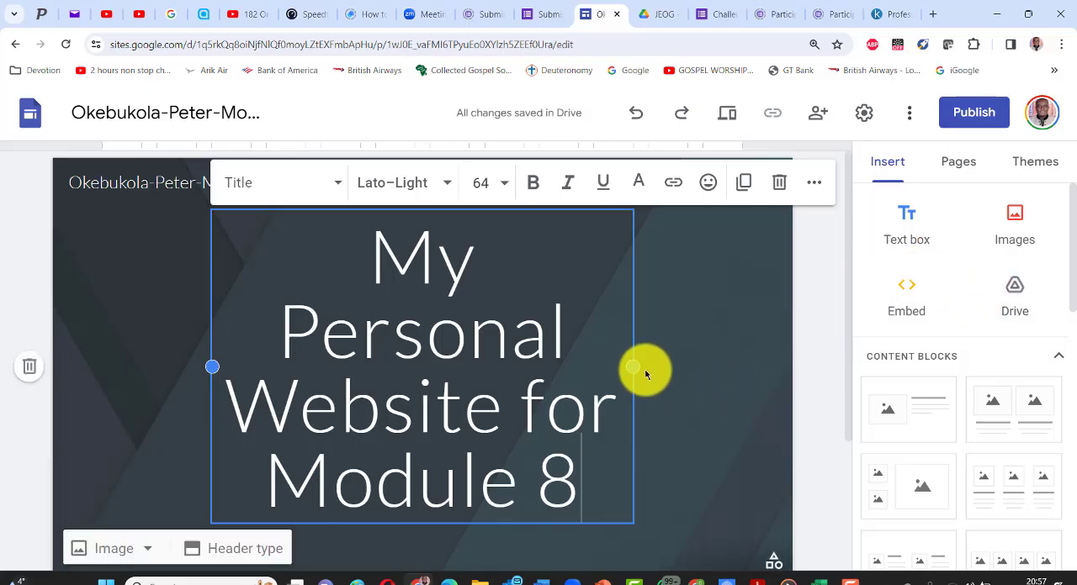
pyautogui.moveTo(632, 366); pyautogui.dragTo(743, 356)
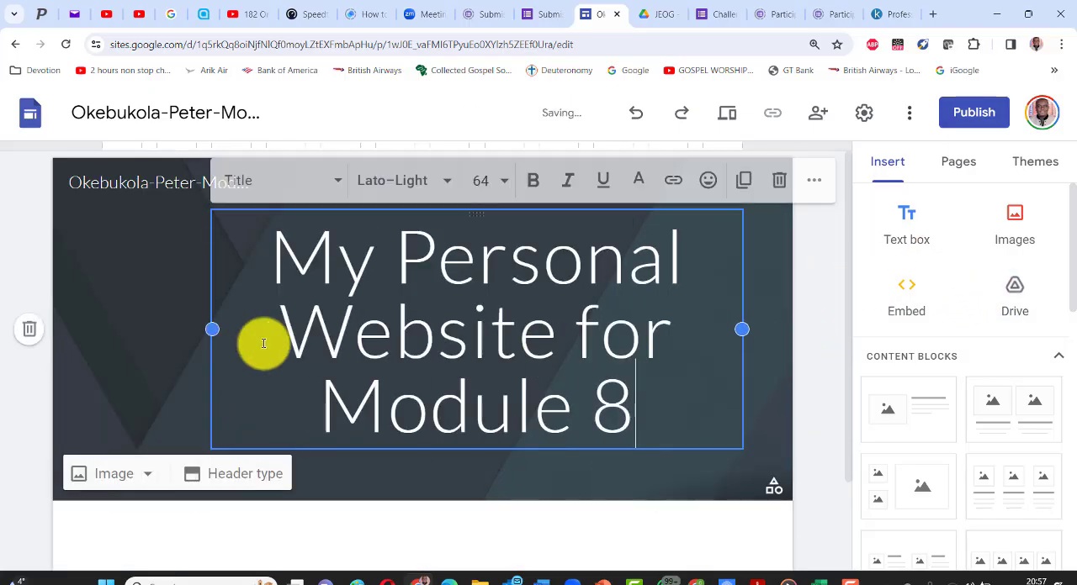
pyautogui.moveTo(212, 330); pyautogui.dragTo(103, 334)
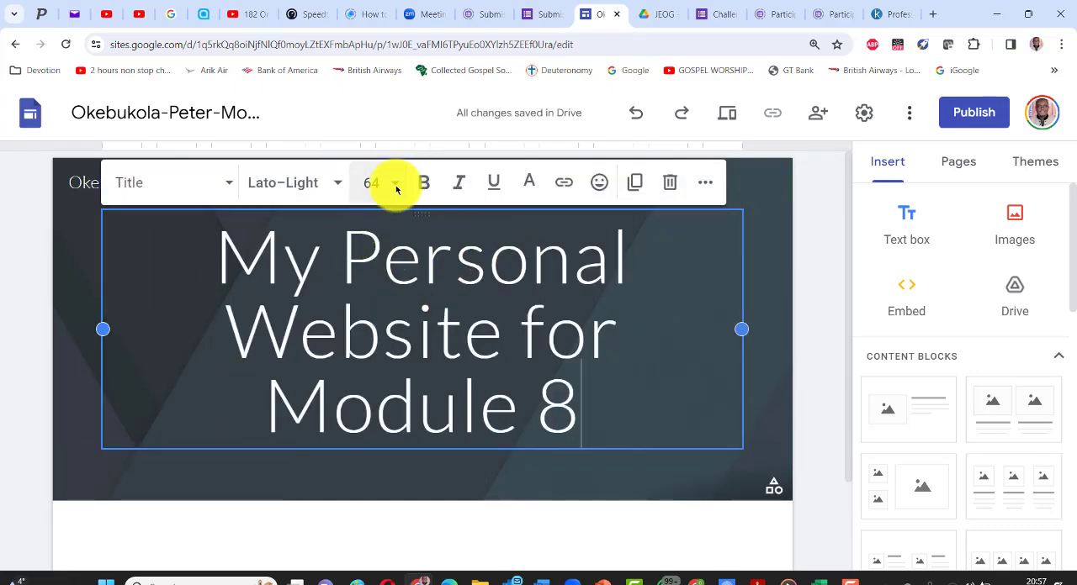
# - Try to set the page title's font size to 36 without selecting its text
pyautogui.click(396, 185)
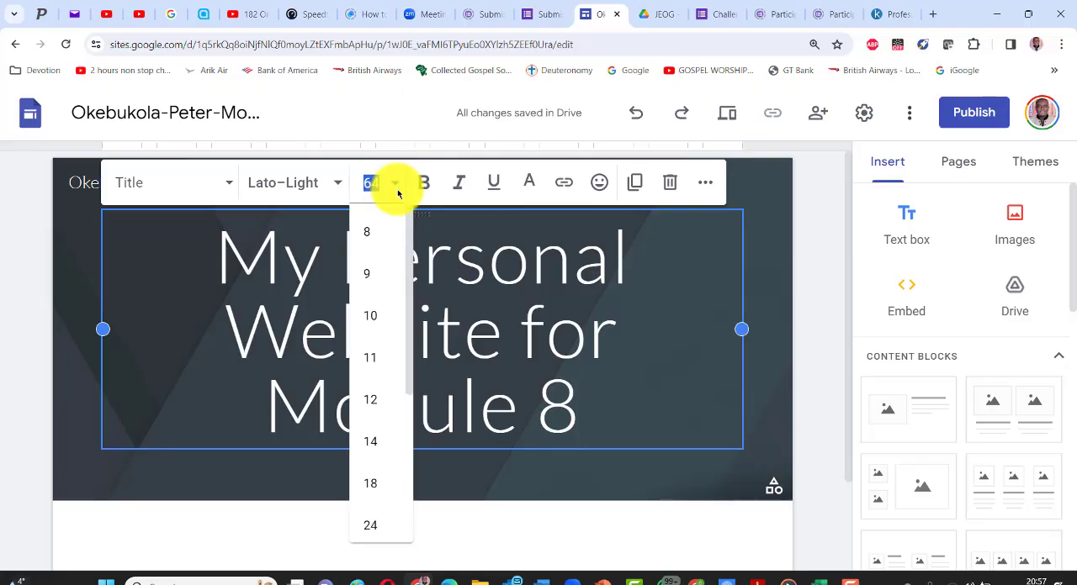
pyautogui.scroll(-2, 378, 492)
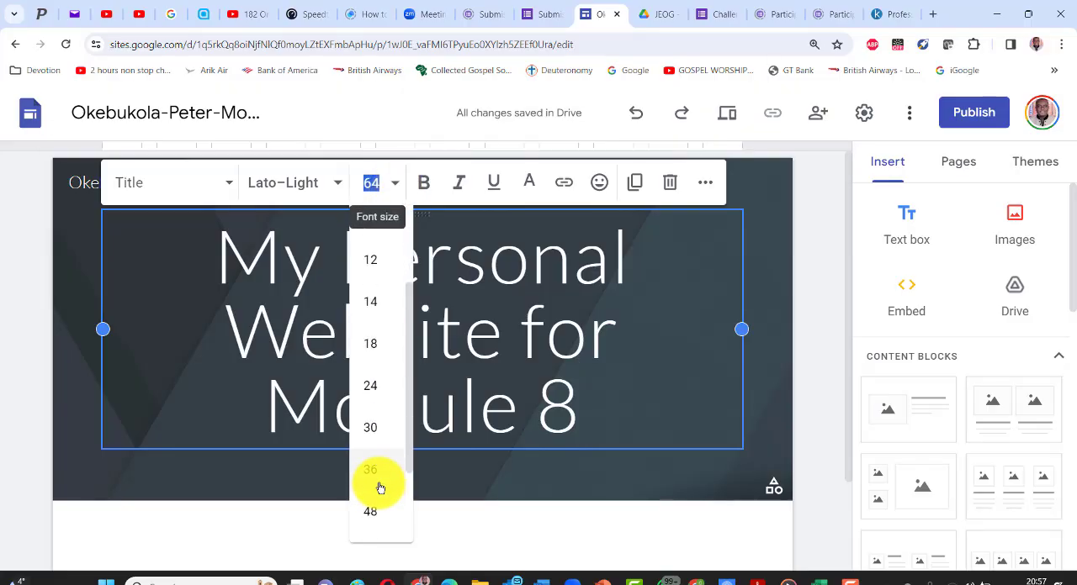
pyautogui.click(370, 470)
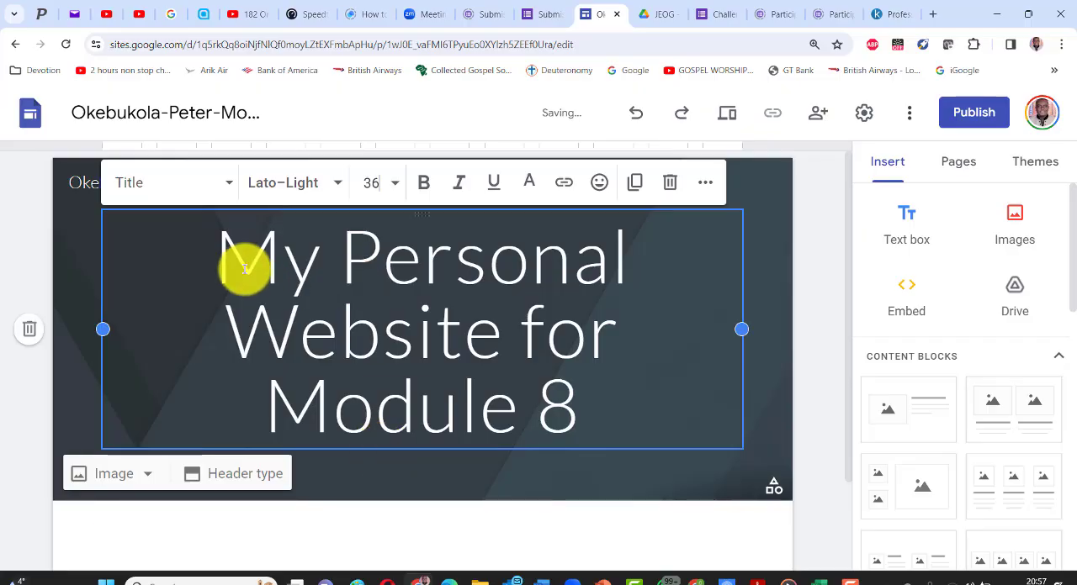
# - Select the whole page title, set its font size to 36 and make it bold, keeping the Lato font
pyautogui.doubleClick(221, 247)
pyautogui.moveTo(365, 306); pyautogui.dragTo(547, 384)
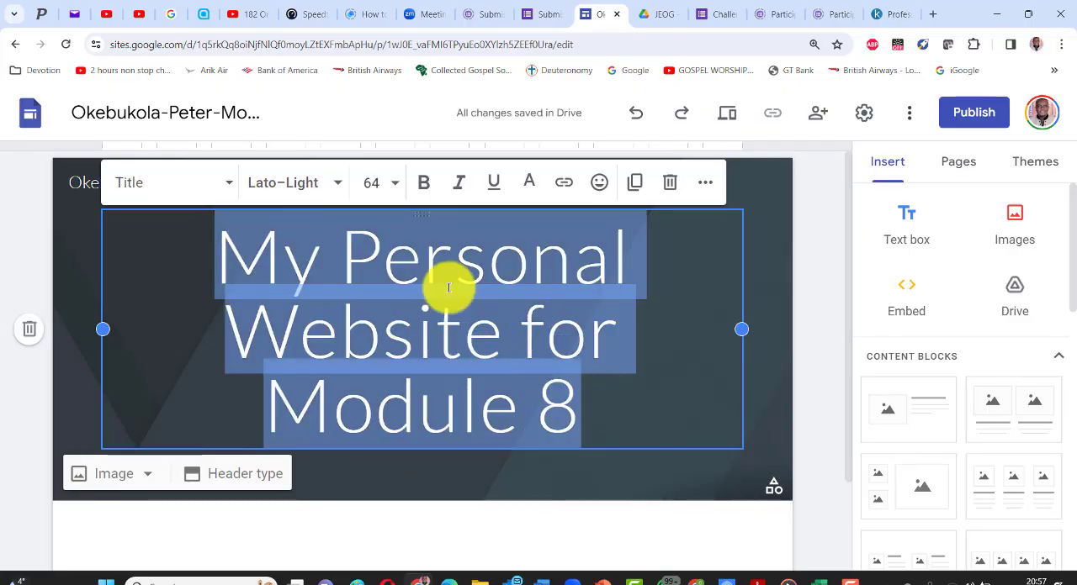
pyautogui.click(391, 189)
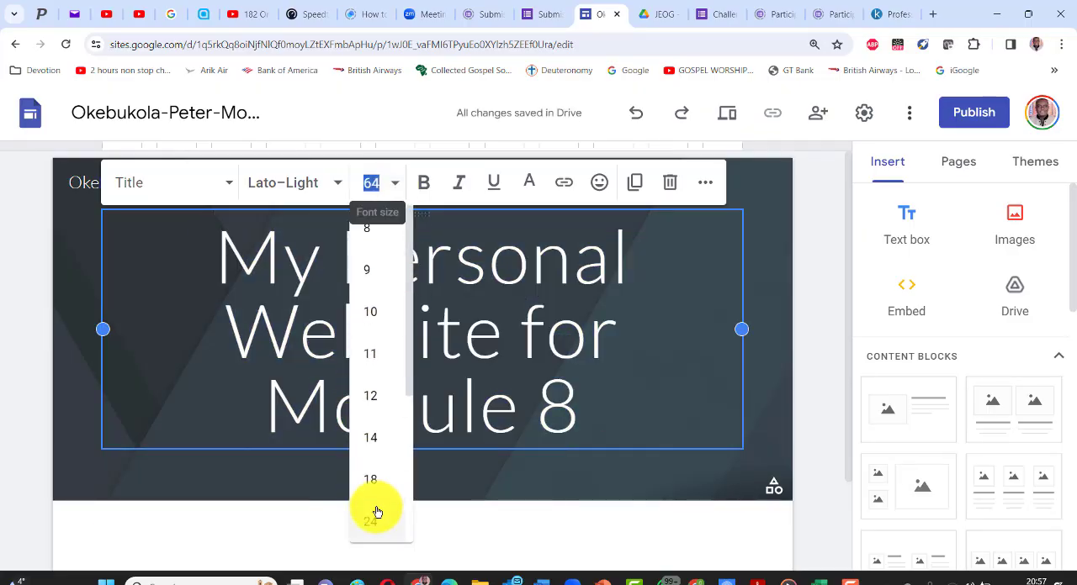
pyautogui.scroll(-2, 378, 504)
pyautogui.click(371, 401)
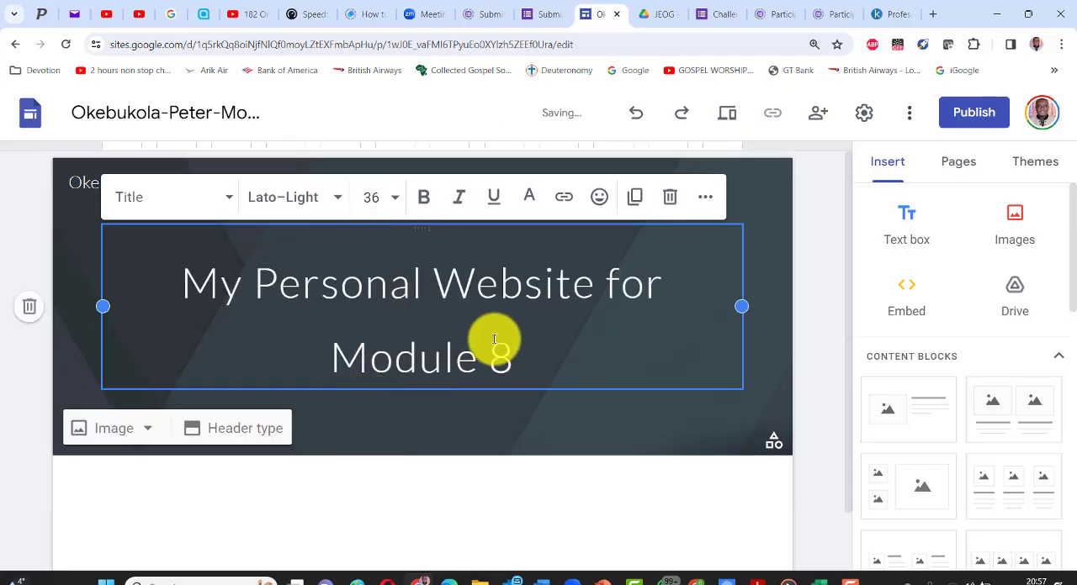
pyautogui.click(423, 199)
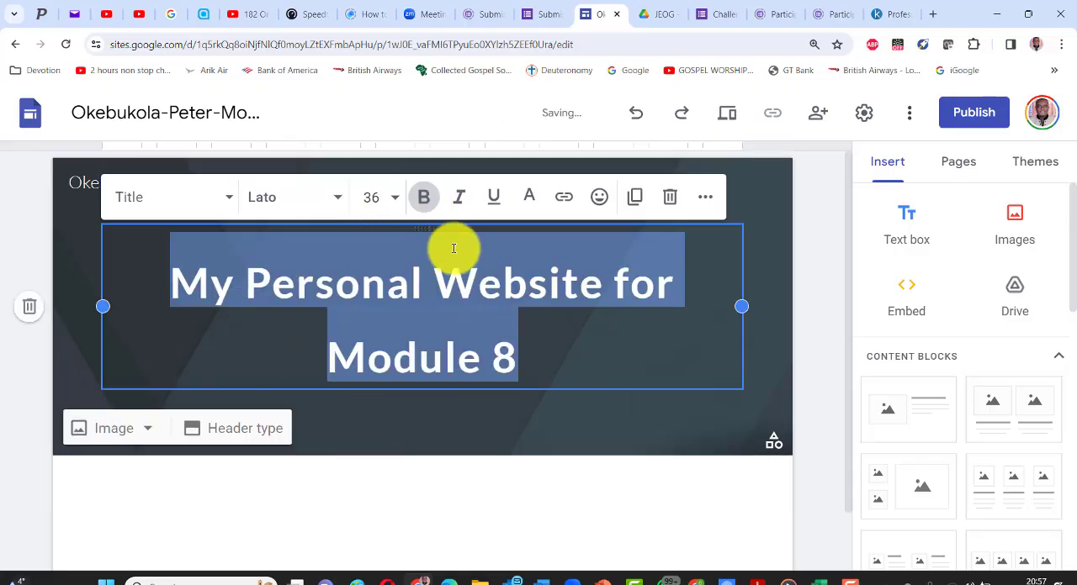
pyautogui.click(336, 200)
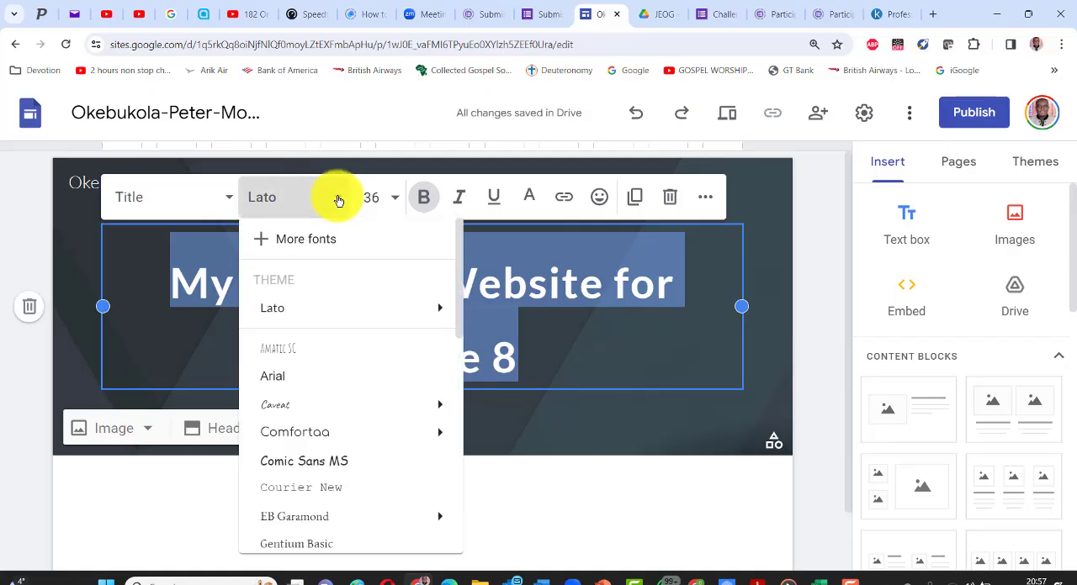
pyautogui.click(337, 142)
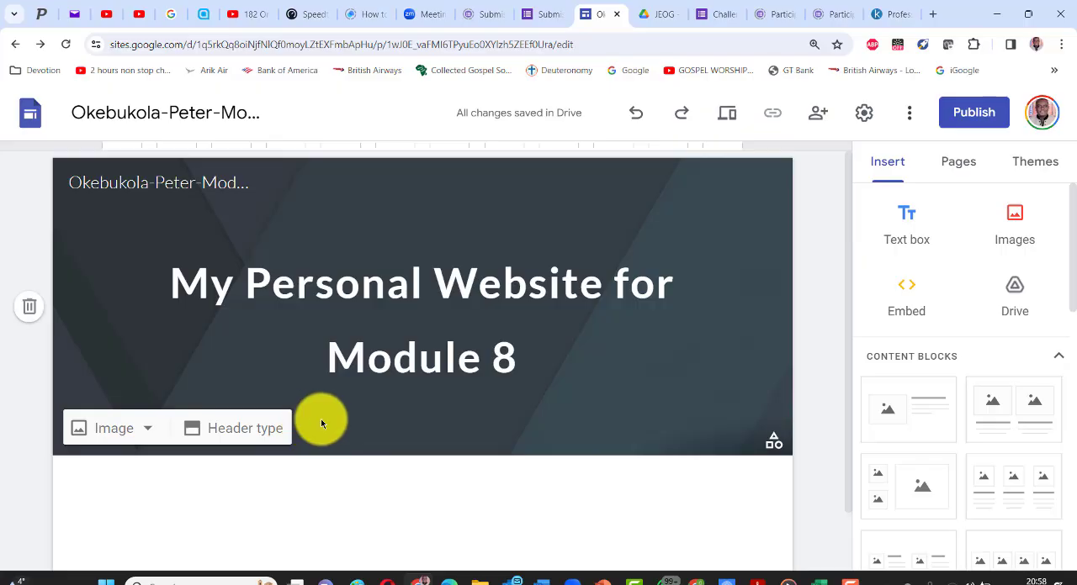
# - Upload the LASU picture from the "Materials for my website" folder as the header image
pyautogui.click(147, 430)
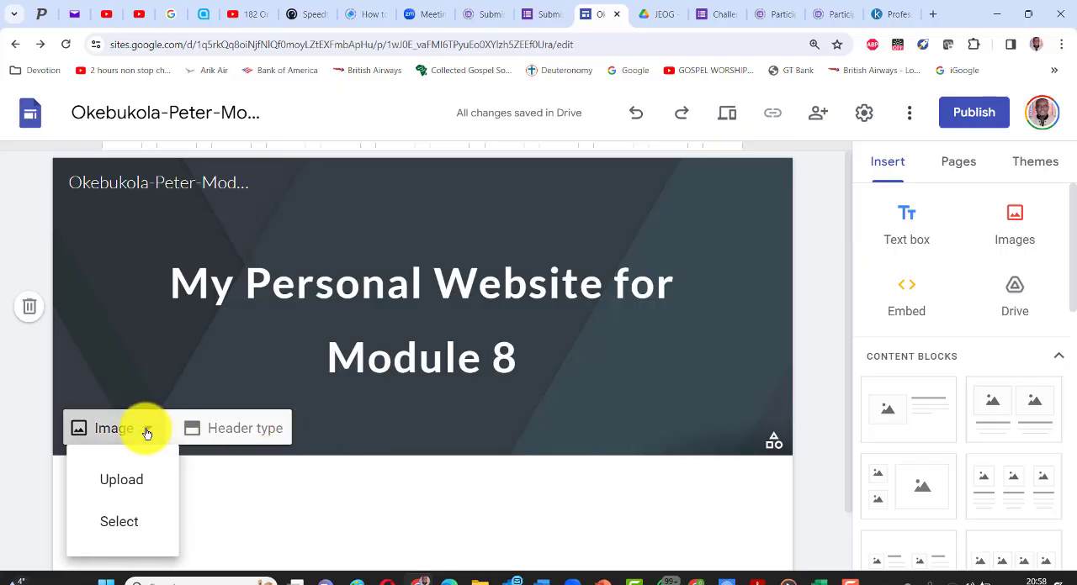
pyautogui.click(121, 480)
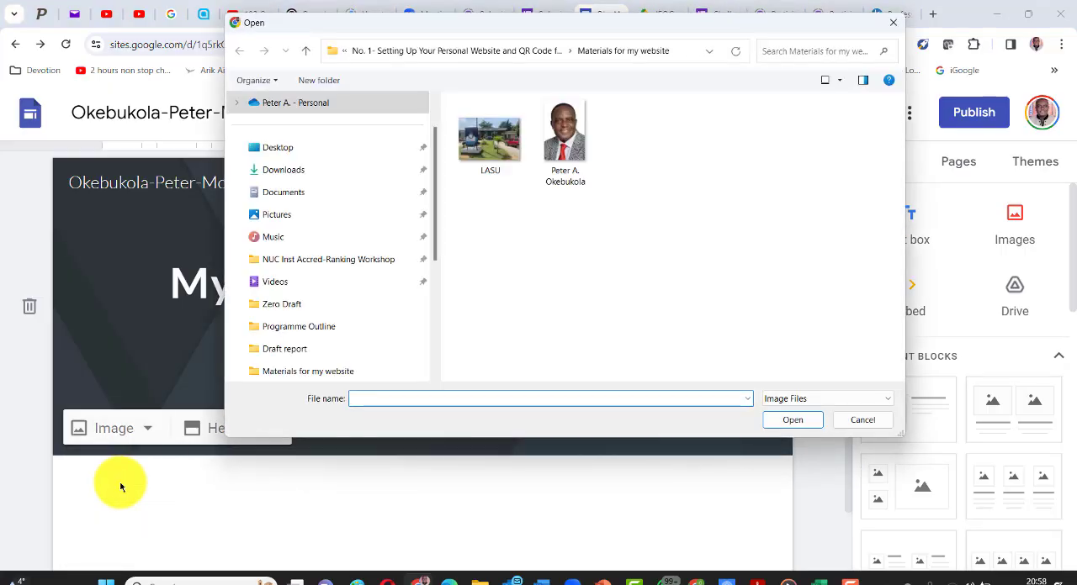
pyautogui.doubleClick(490, 147)
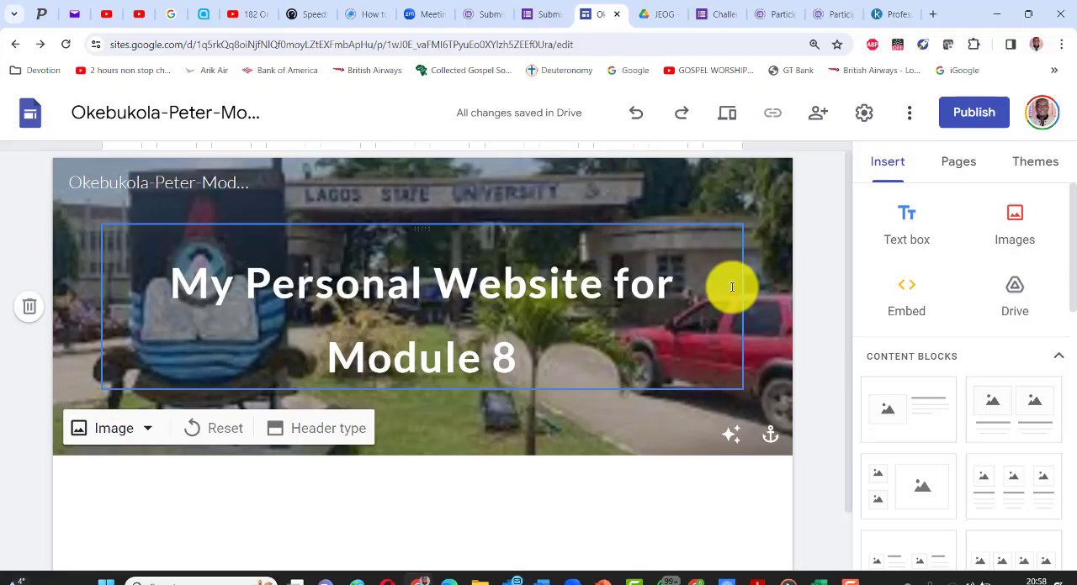
# - Switch to the layout sketch in Word and review its header, navigation row and three-column content box, shifting the lower box
pyautogui.hotkey('alt', 'Tab')
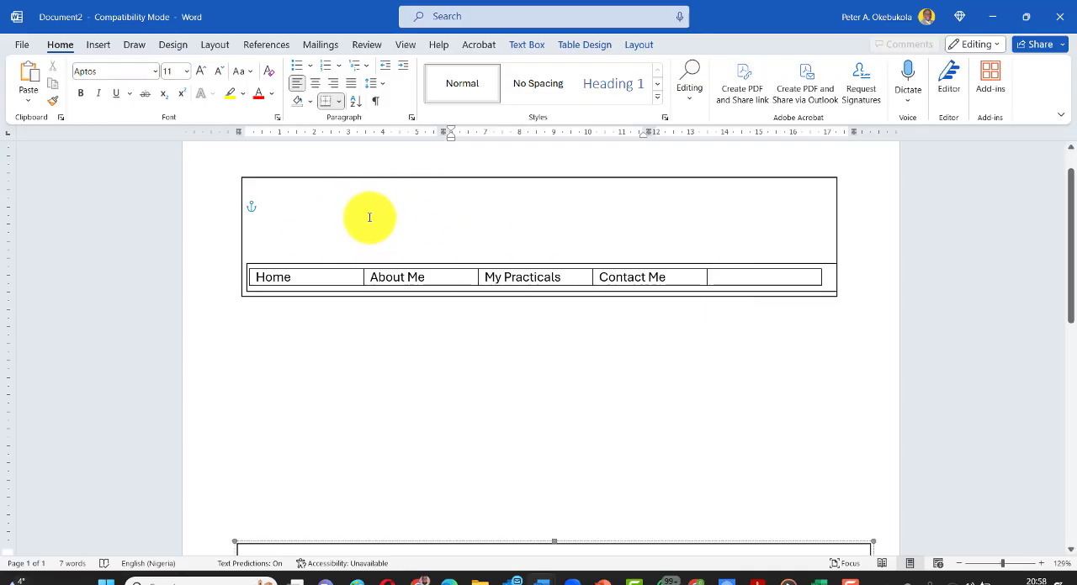
pyautogui.click(278, 199)
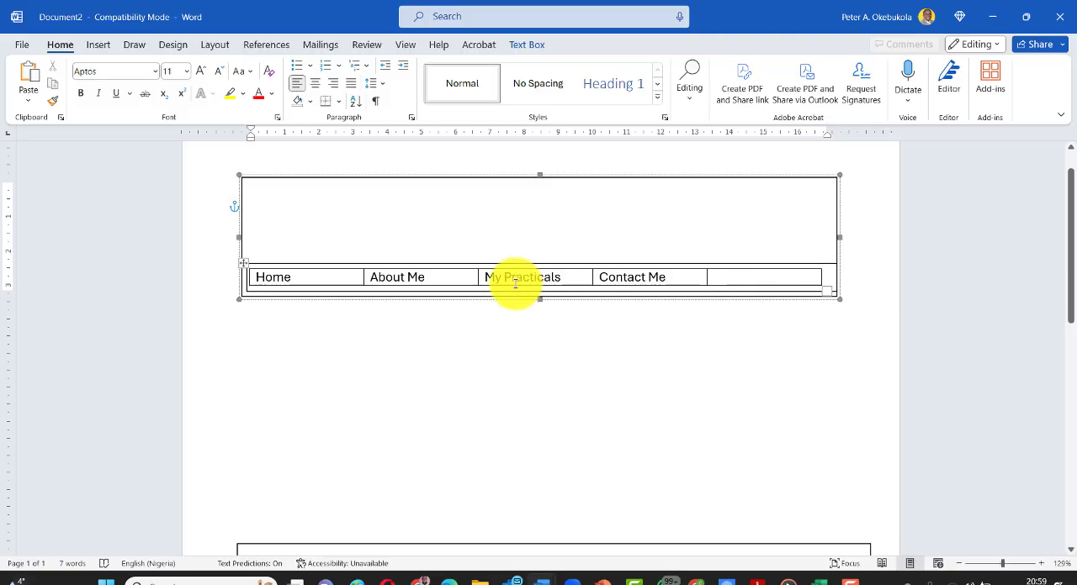
pyautogui.scroll(-4, 512, 290)
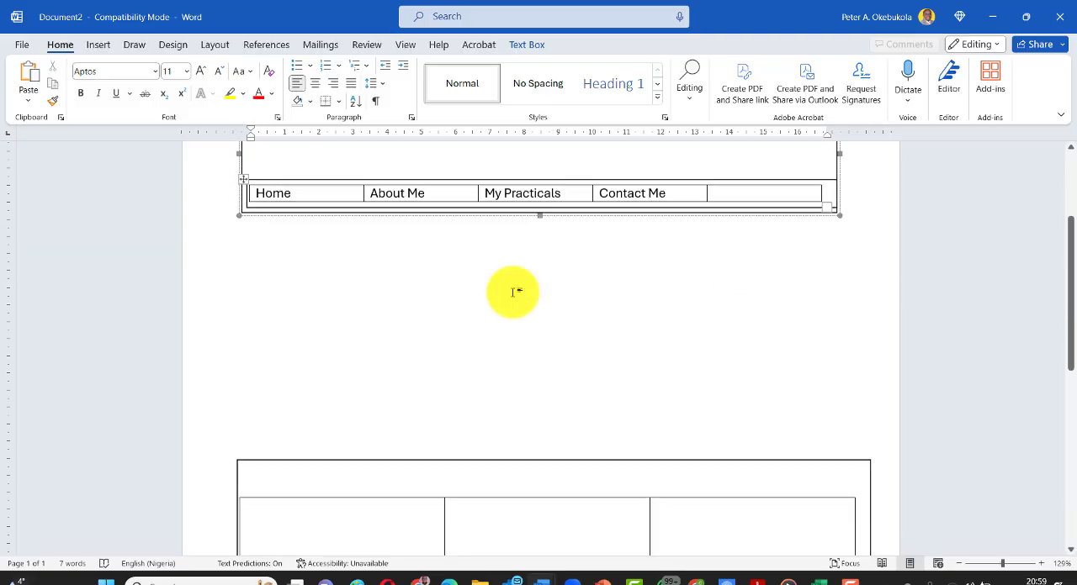
pyautogui.scroll(1, 504, 299)
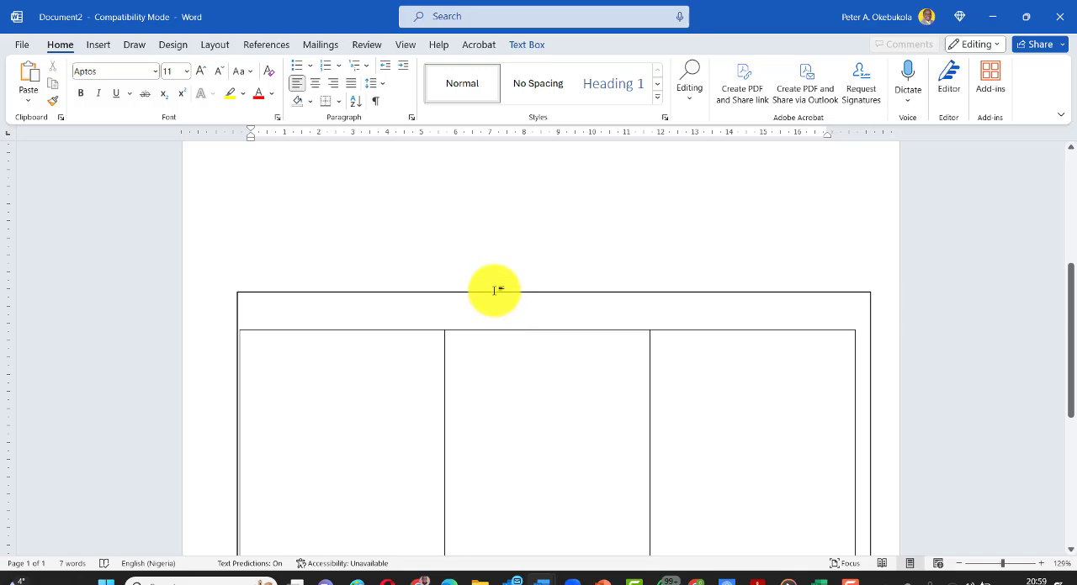
pyautogui.moveTo(494, 296); pyautogui.dragTo(466, 166)
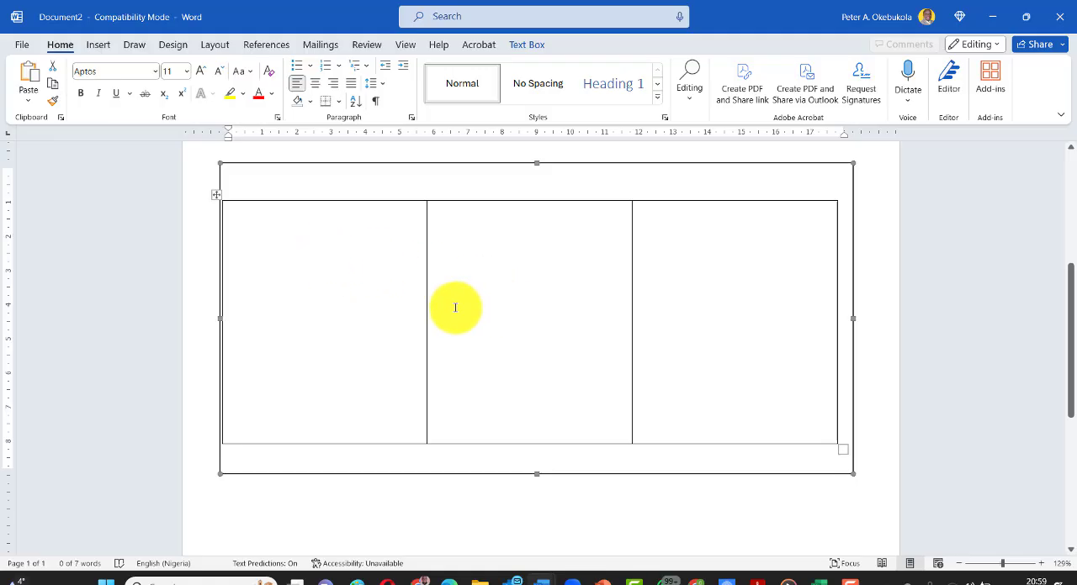
# - Return to the Google Sites editor and look at the site's navigation mode and colour settings
pyautogui.hotkey('alt', 'Tab')
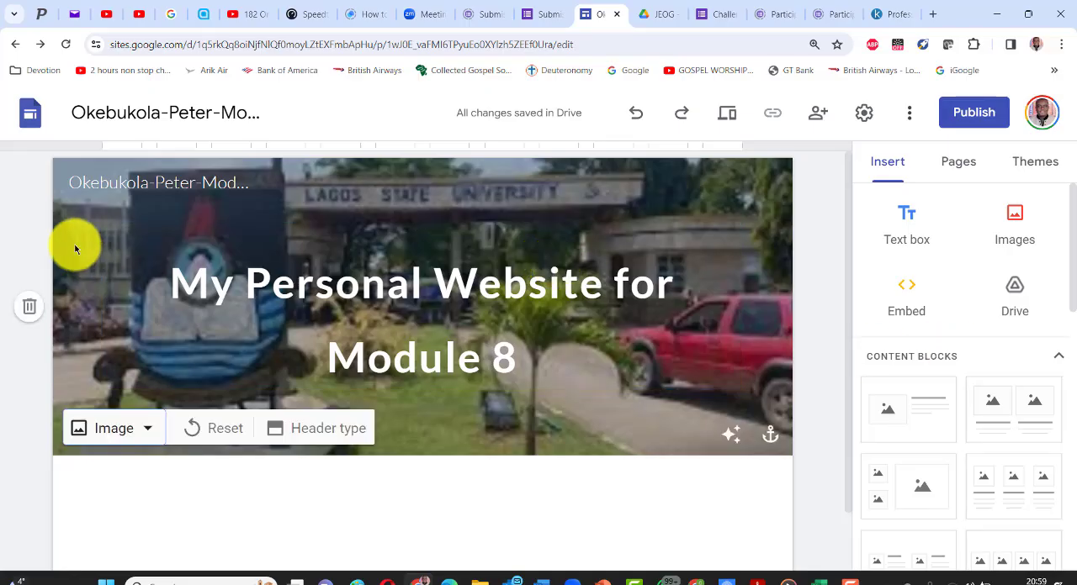
pyautogui.moveTo(82, 173)
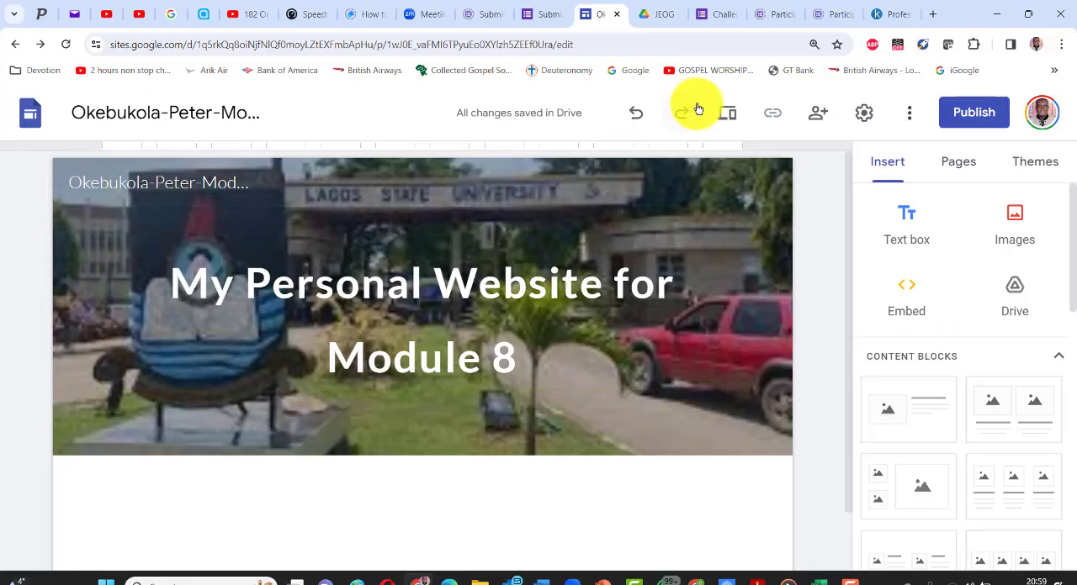
pyautogui.click(866, 113)
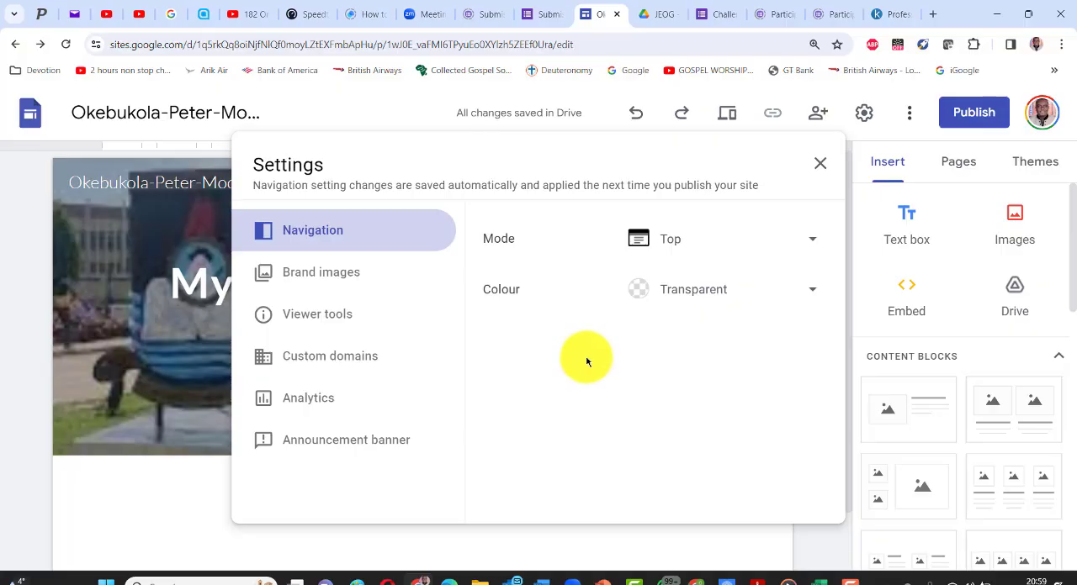
pyautogui.press('Escape')
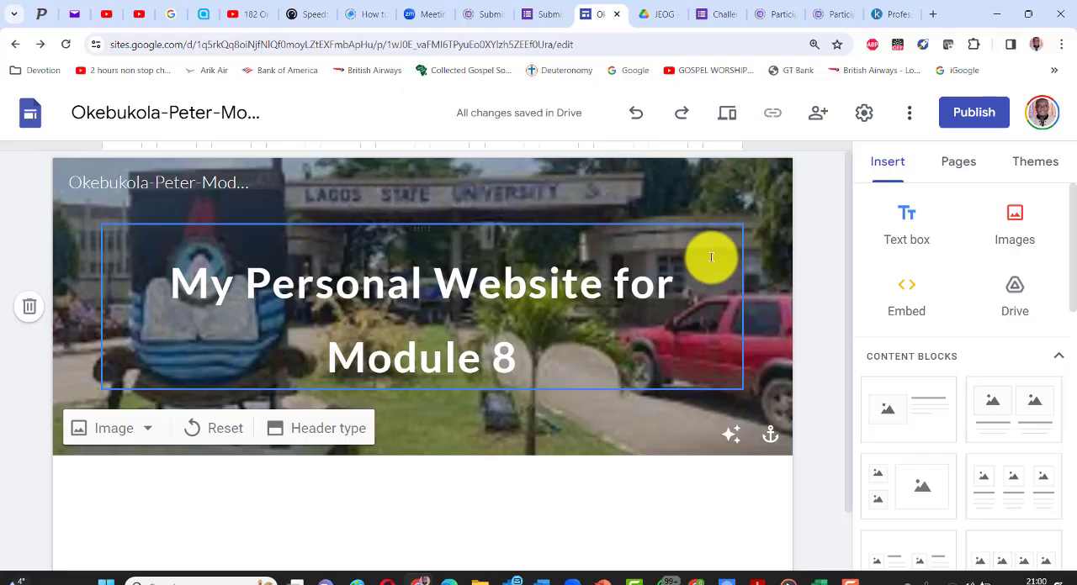
# - Add a new page named "About Me" to the site
pyautogui.click(960, 171)
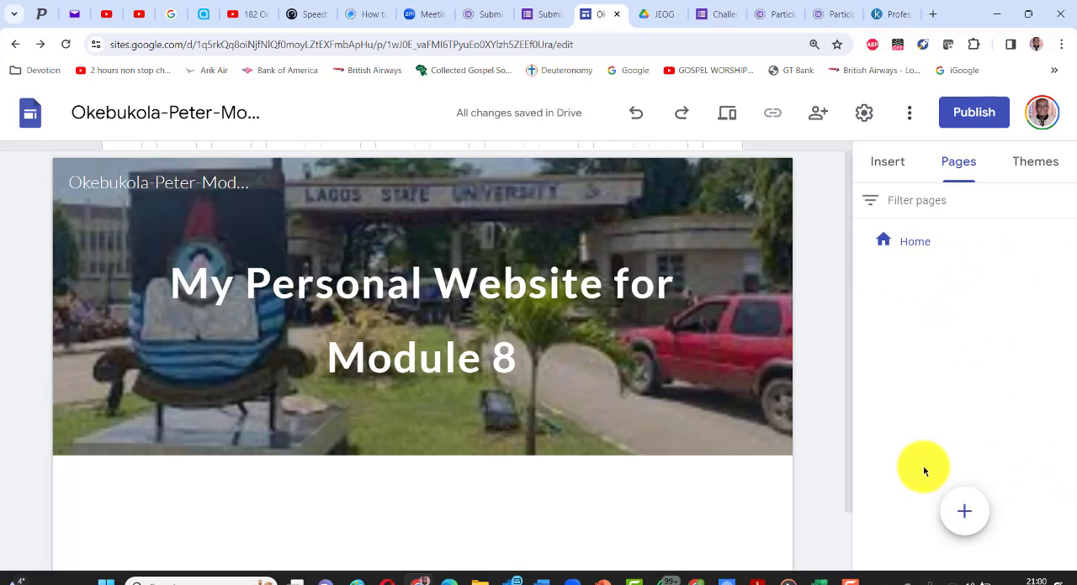
pyautogui.moveTo(969, 523)
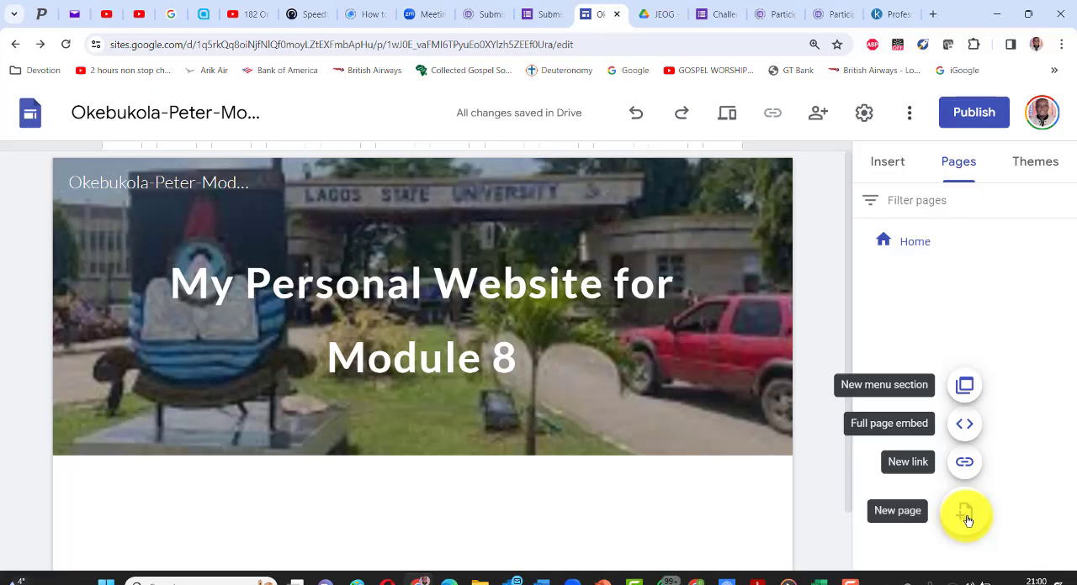
pyautogui.click(965, 515)
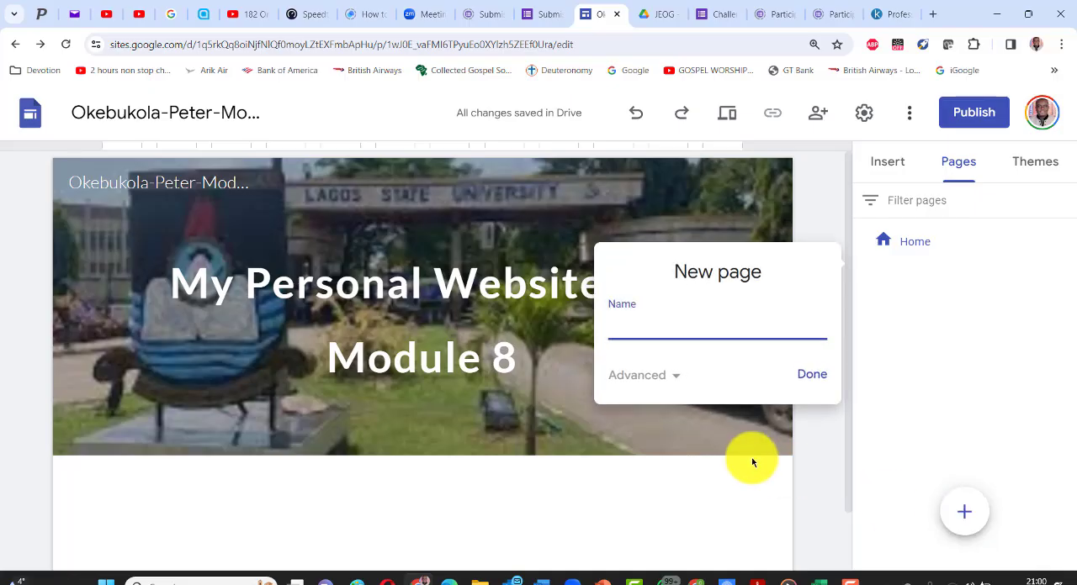
pyautogui.write('Ab')
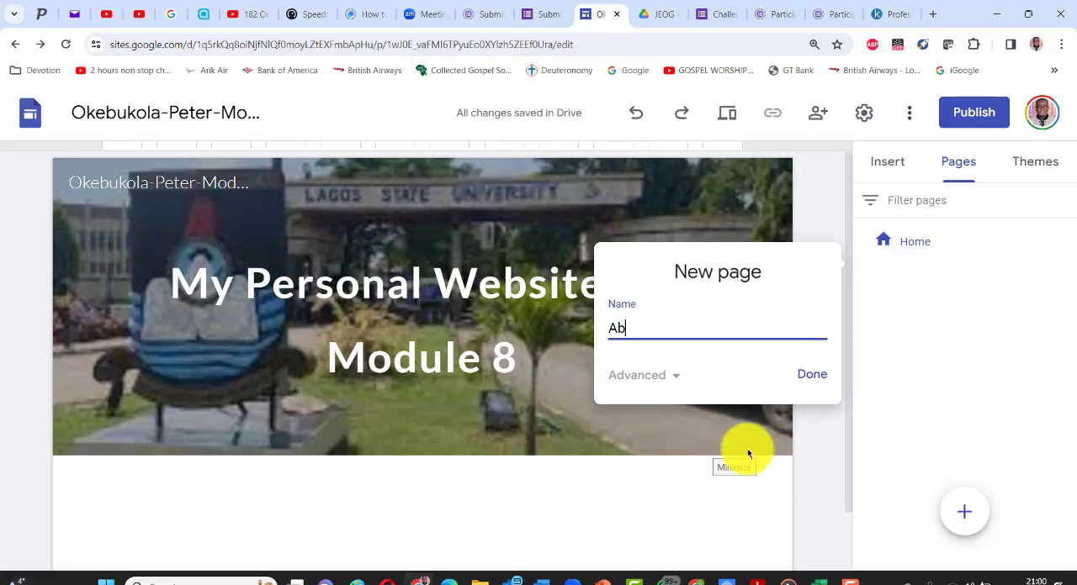
pyautogui.write('out Me')
pyautogui.click(807, 380)
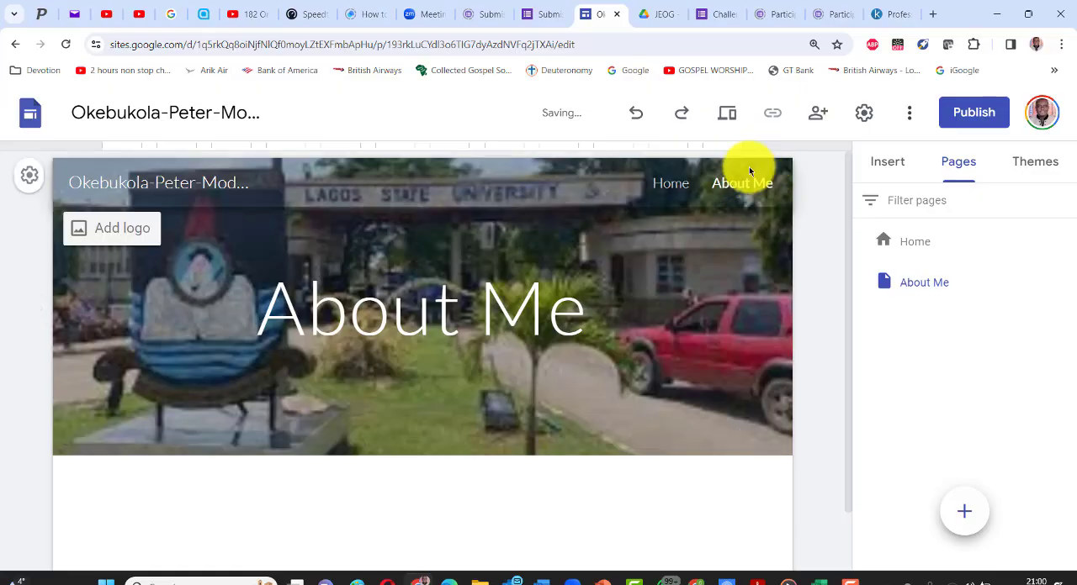
# - Add a new page named "My Practicals" to the site
pyautogui.moveTo(964, 515)
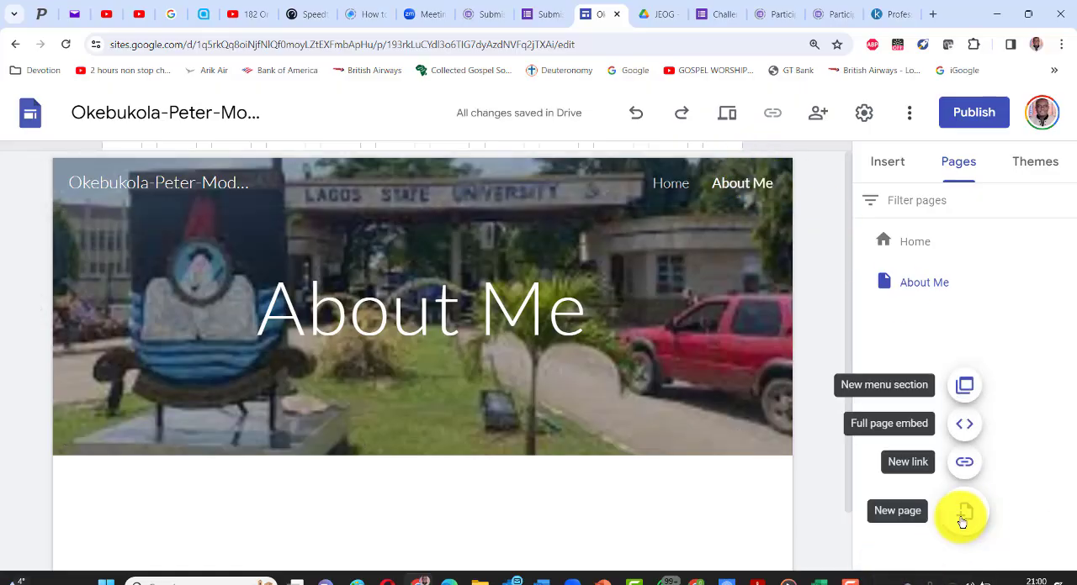
pyautogui.click(966, 516)
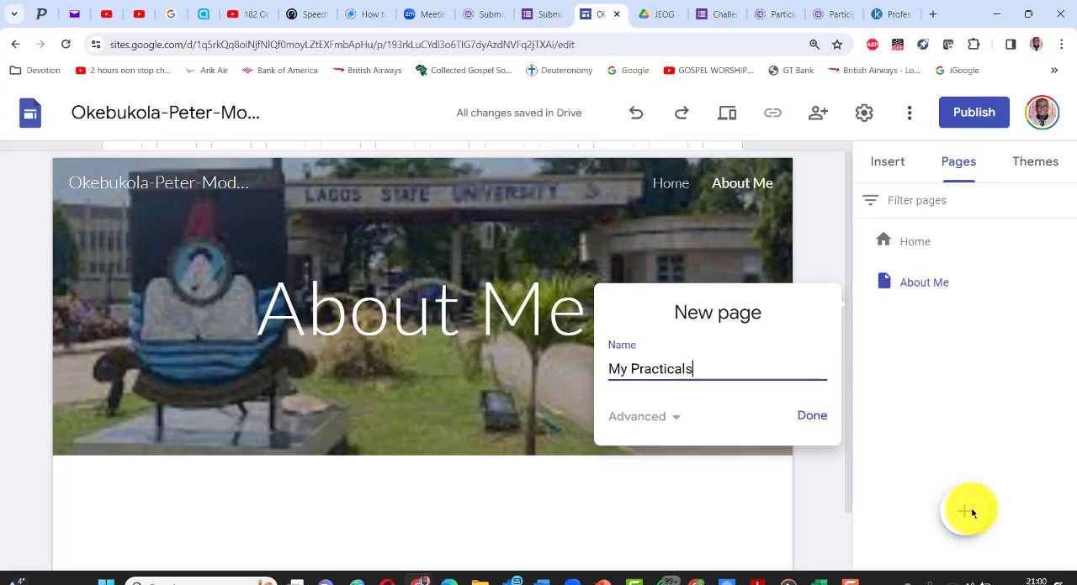
pyautogui.write('My Practicals')
pyautogui.press('Return')
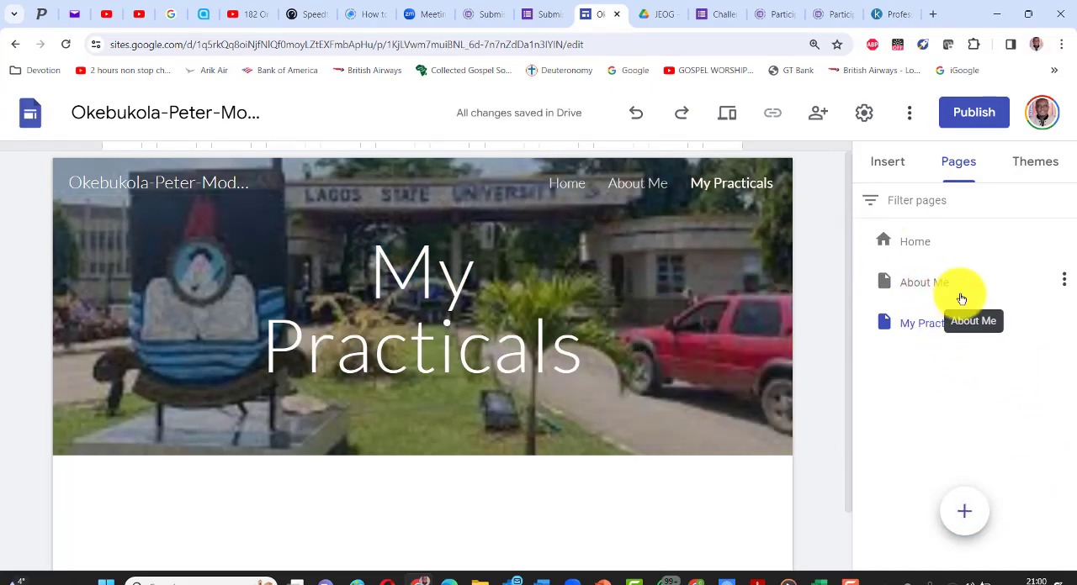
# - Add a new page named "Contact Me" to the site
pyautogui.moveTo(958, 512)
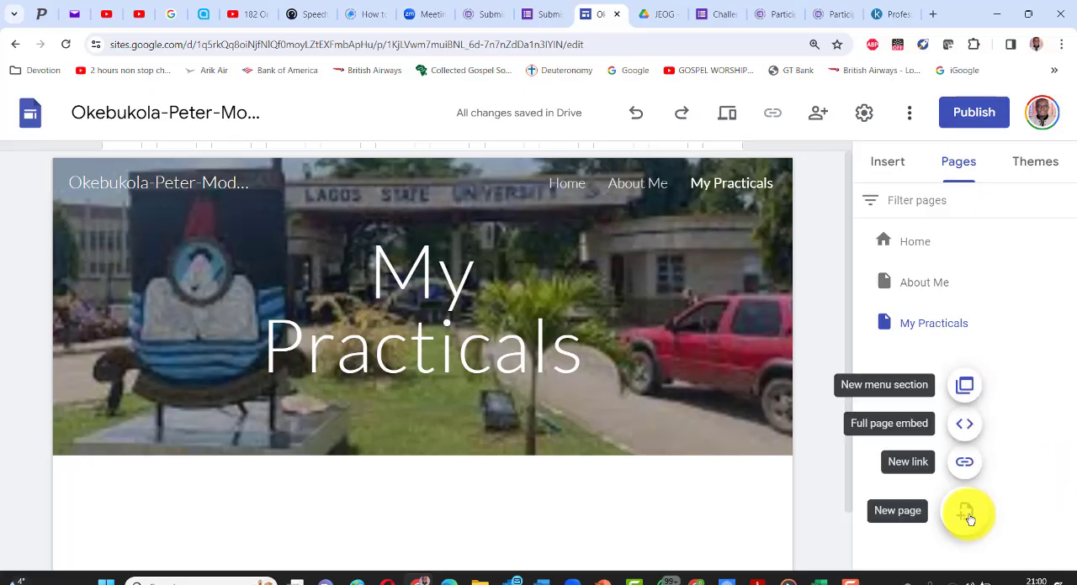
pyautogui.click(968, 514)
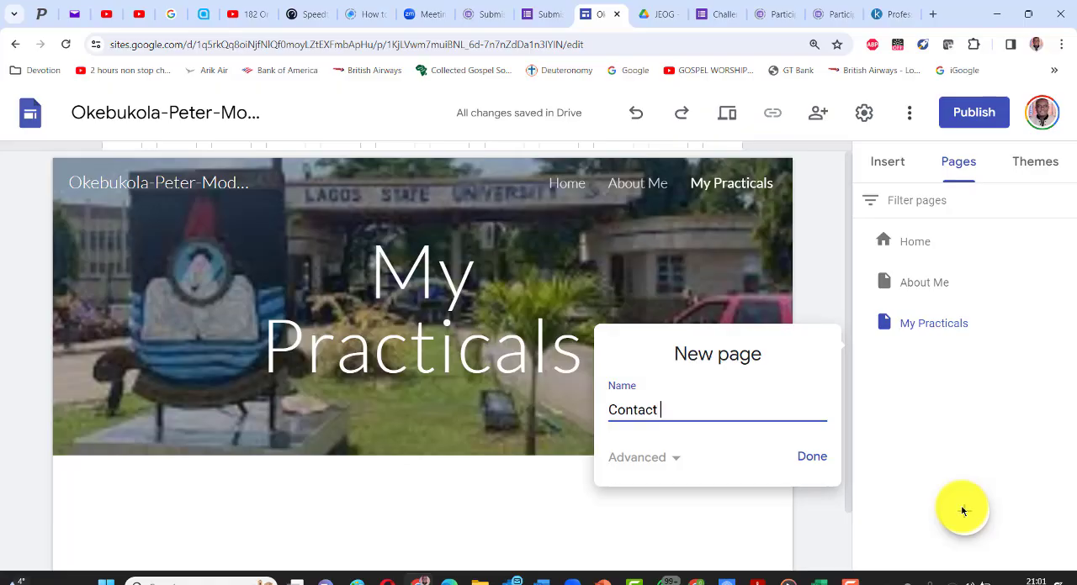
pyautogui.press('Return')
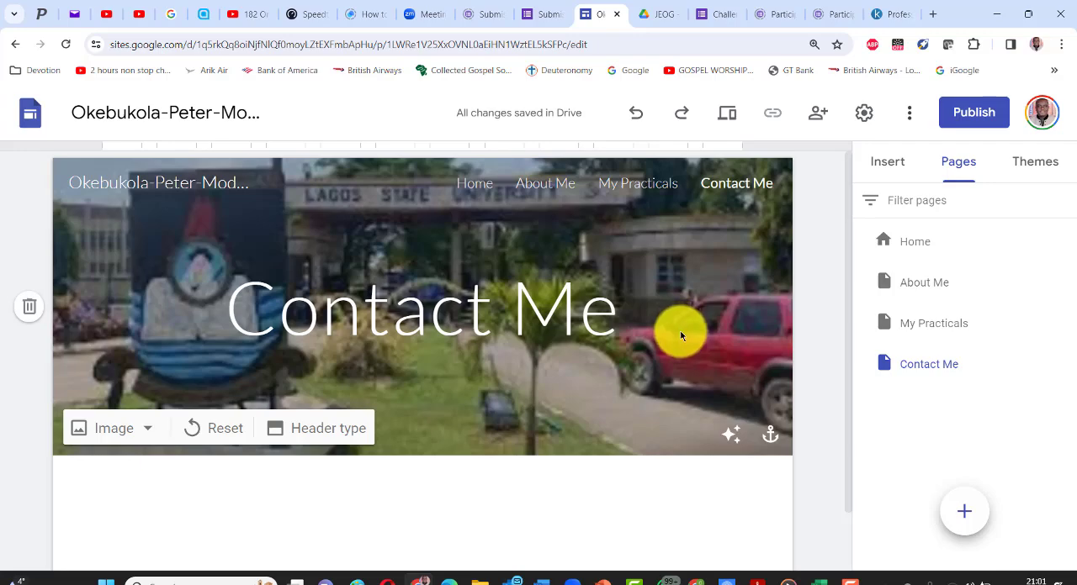
# - Compare the Home and About Me pages, and upload the portrait photo as the About Me page's header image
pyautogui.click(548, 185)
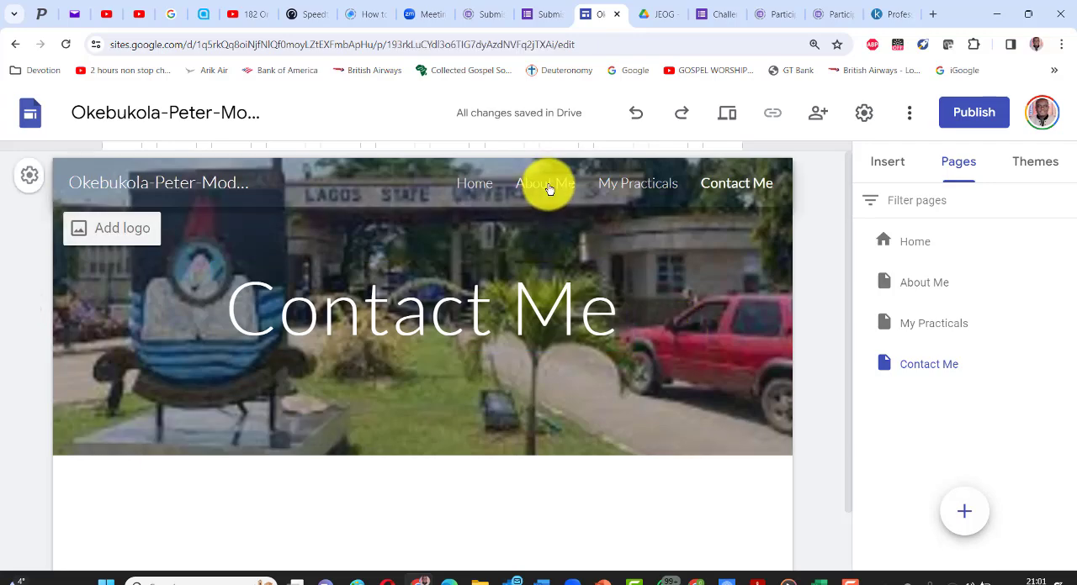
pyautogui.click(472, 183)
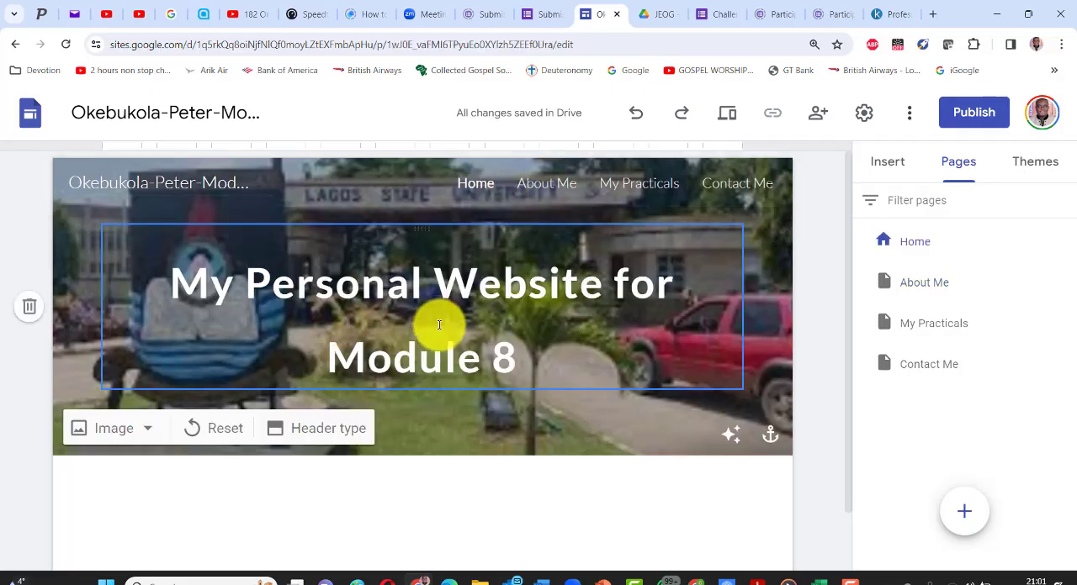
pyautogui.click(548, 185)
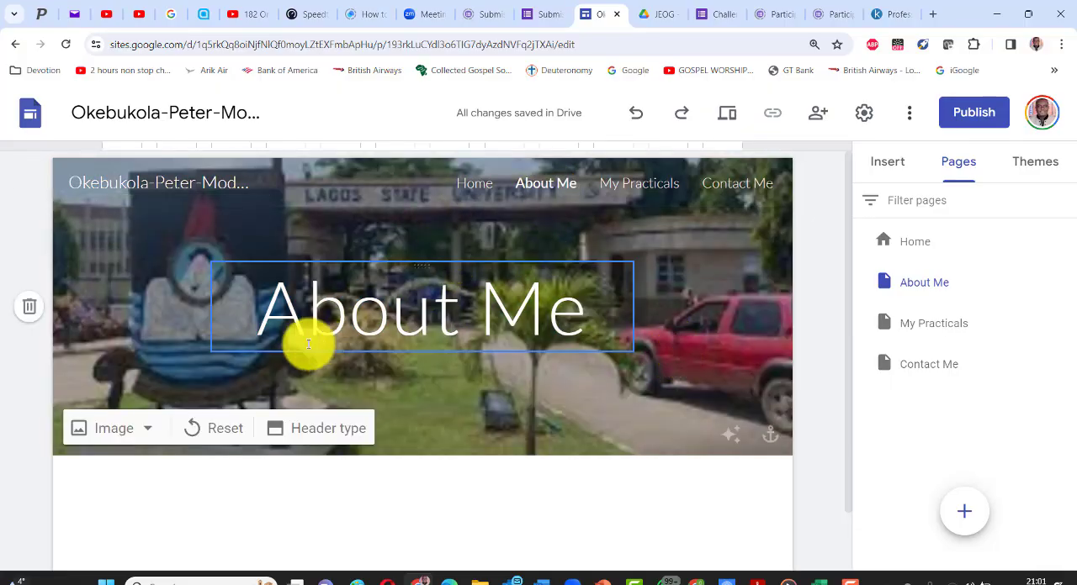
pyautogui.click(146, 431)
pyautogui.click(132, 483)
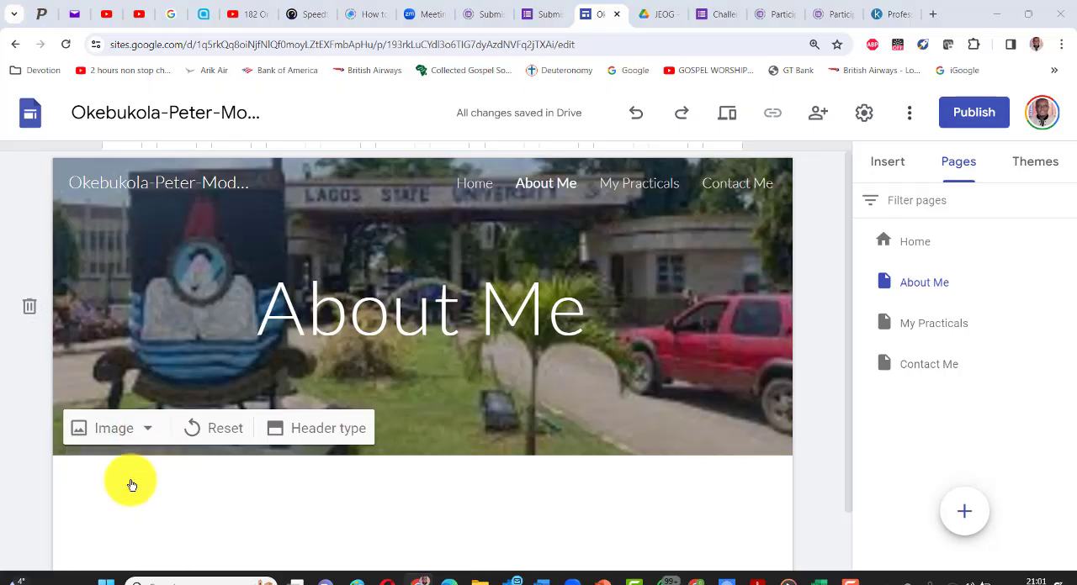
pyautogui.doubleClick(565, 141)
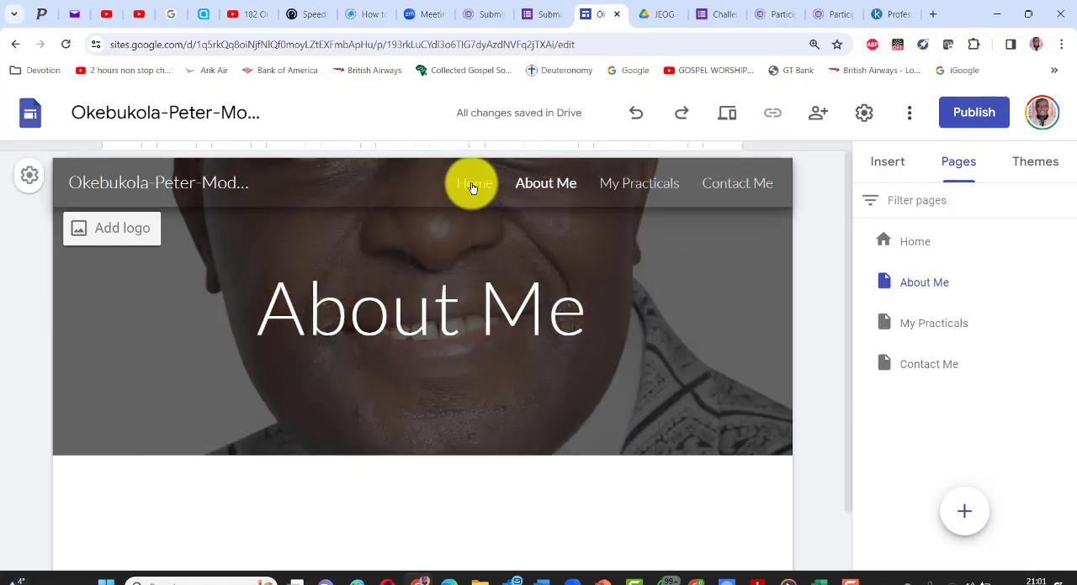
# - Check the headers of the Home, About Me, Contact Me and My Practicals pages through the site navigation
pyautogui.click(472, 184)
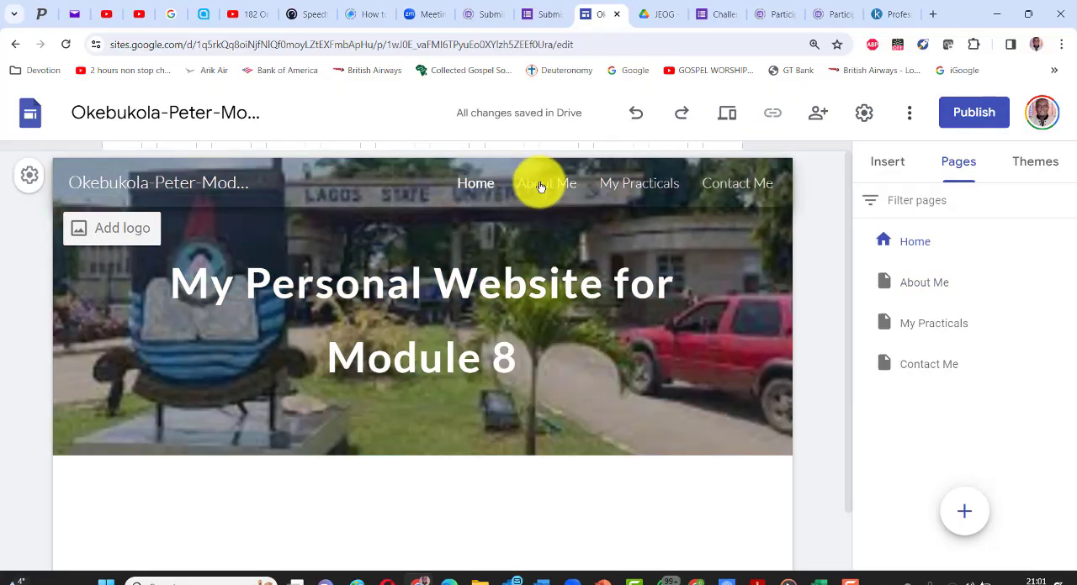
pyautogui.click(541, 187)
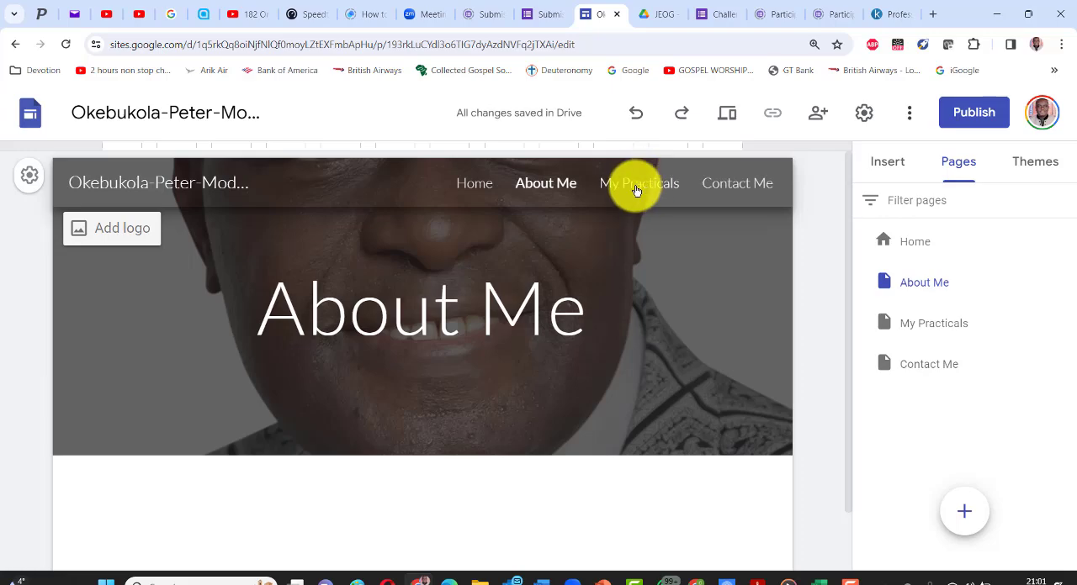
pyautogui.click(728, 184)
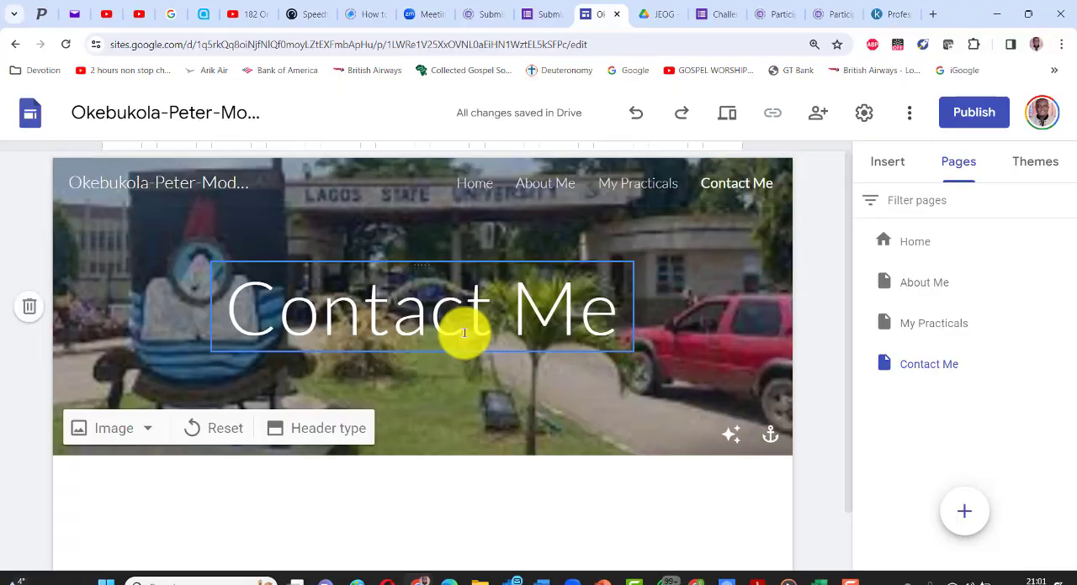
pyautogui.click(615, 188)
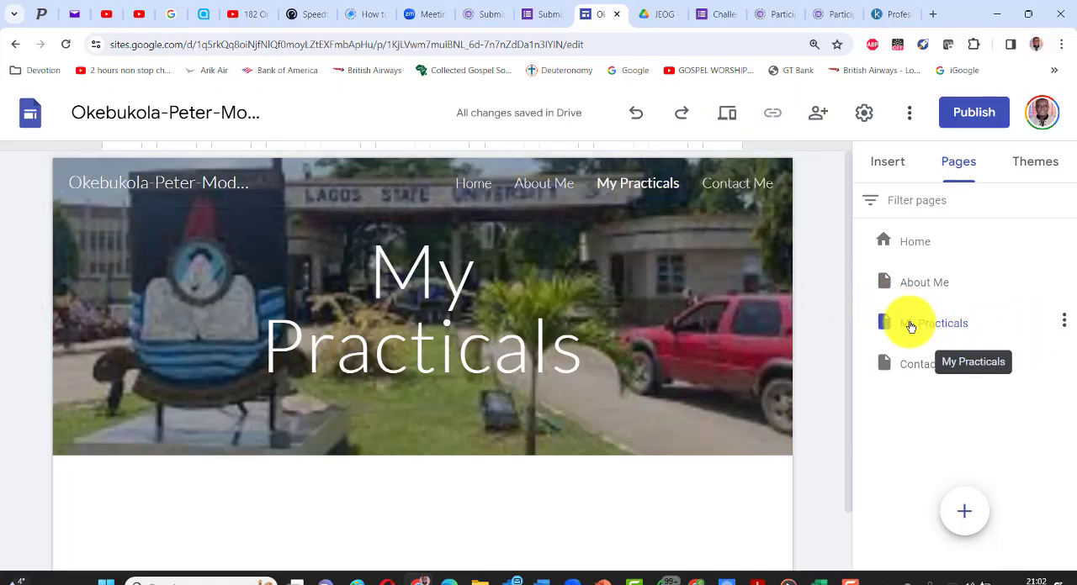
# - Add a subpage named "Practical No. 1" under the My Practicals page
pyautogui.click(1063, 319)
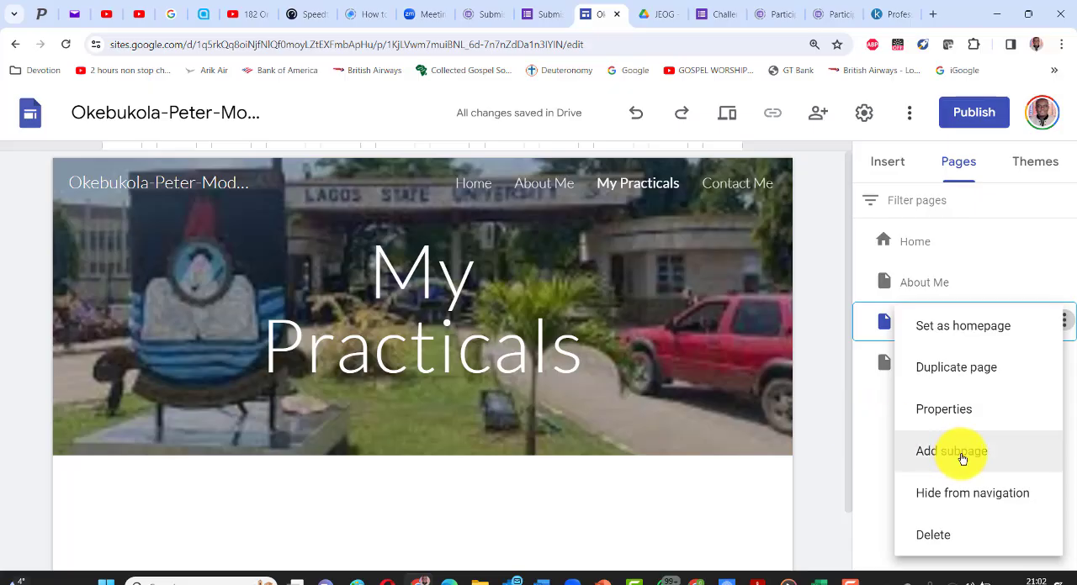
pyautogui.click(962, 455)
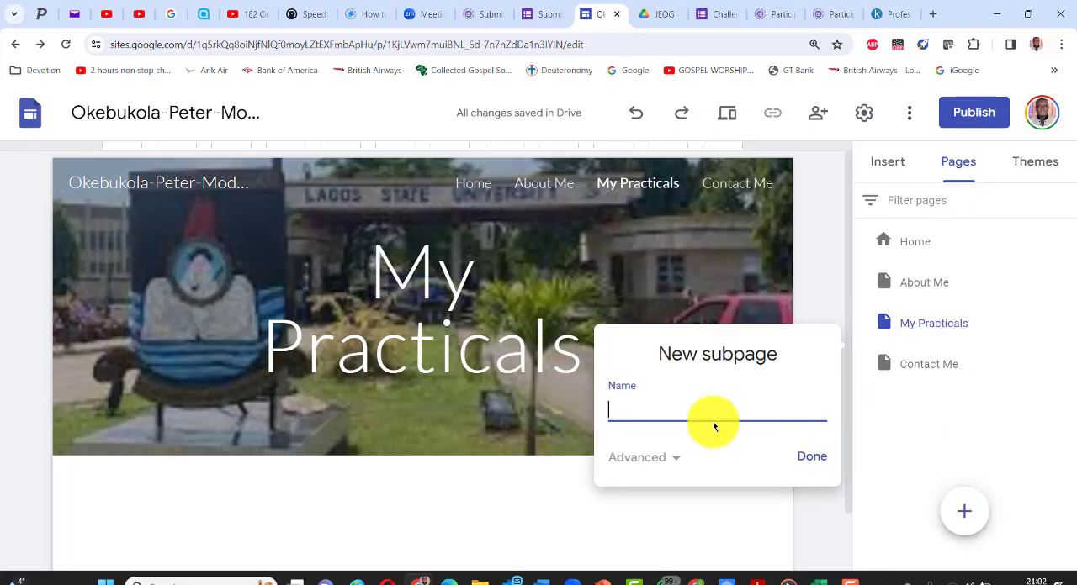
pyautogui.click(623, 409)
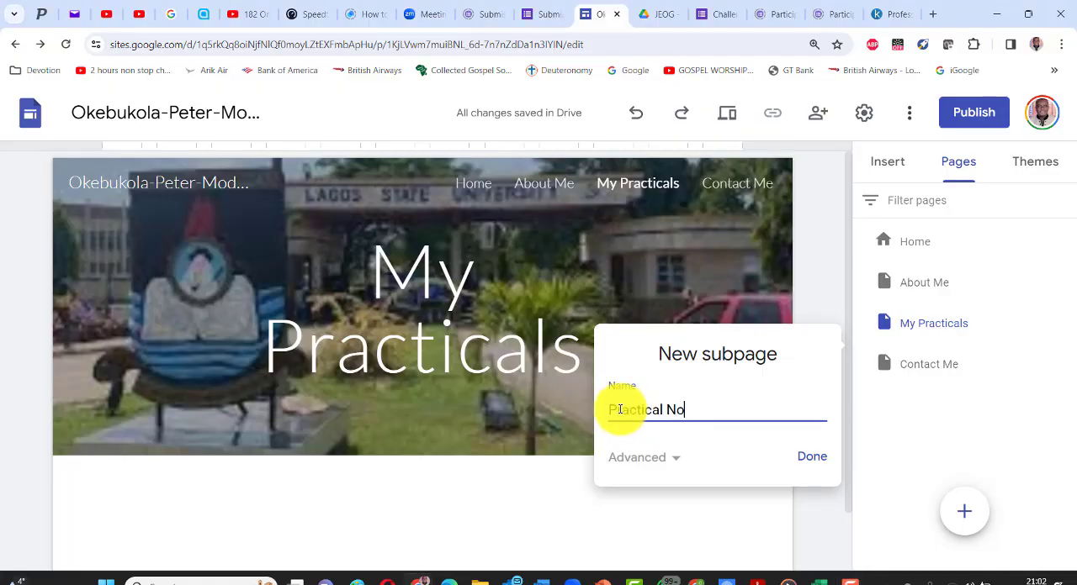
pyautogui.tripleClick(620, 409)
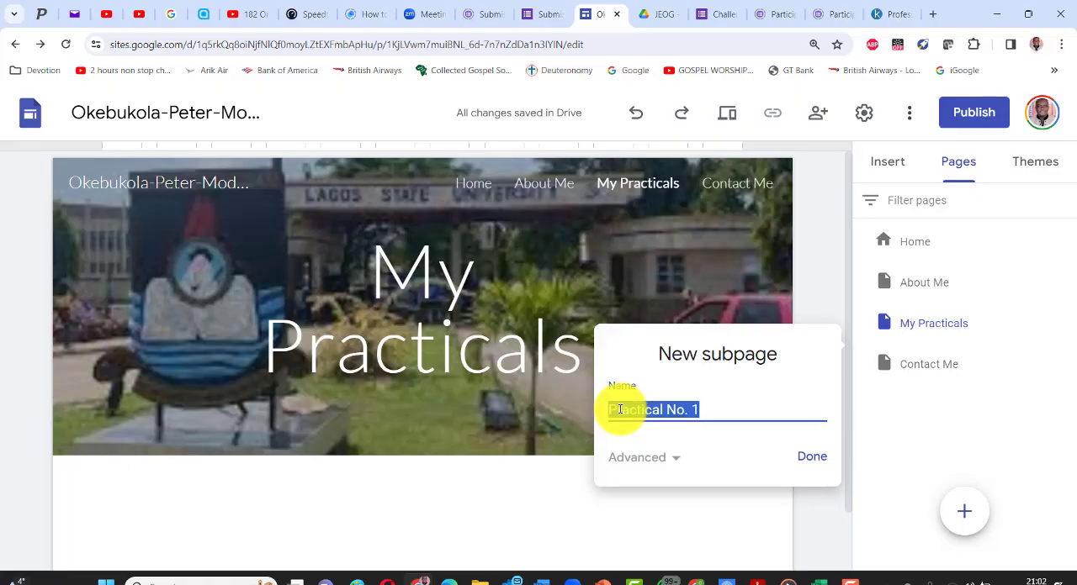
pyautogui.click(807, 456)
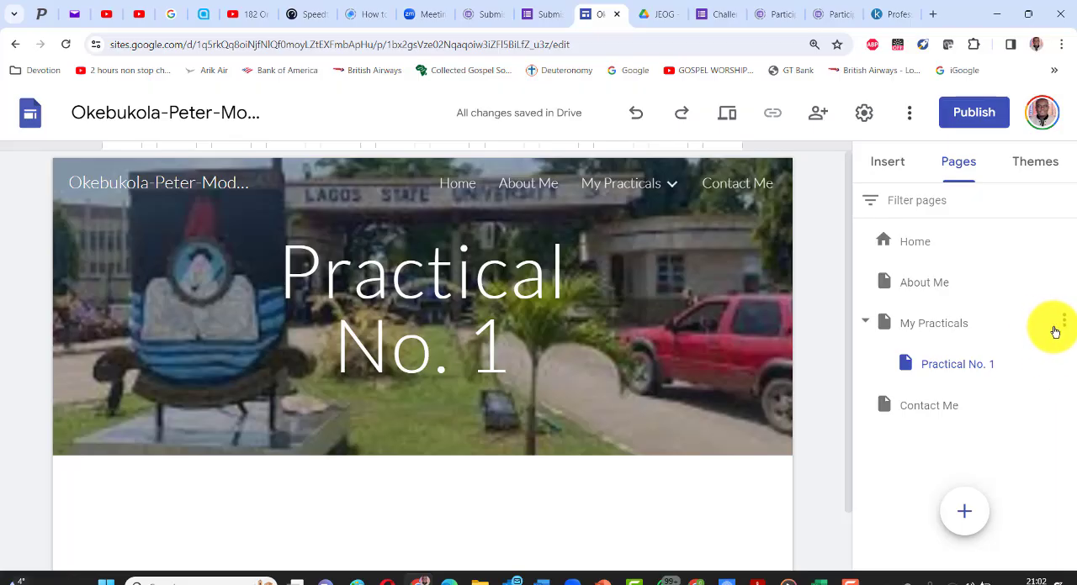
# - Add a subpage named "Practical No. 2" under the My Practicals page
pyautogui.click(1063, 322)
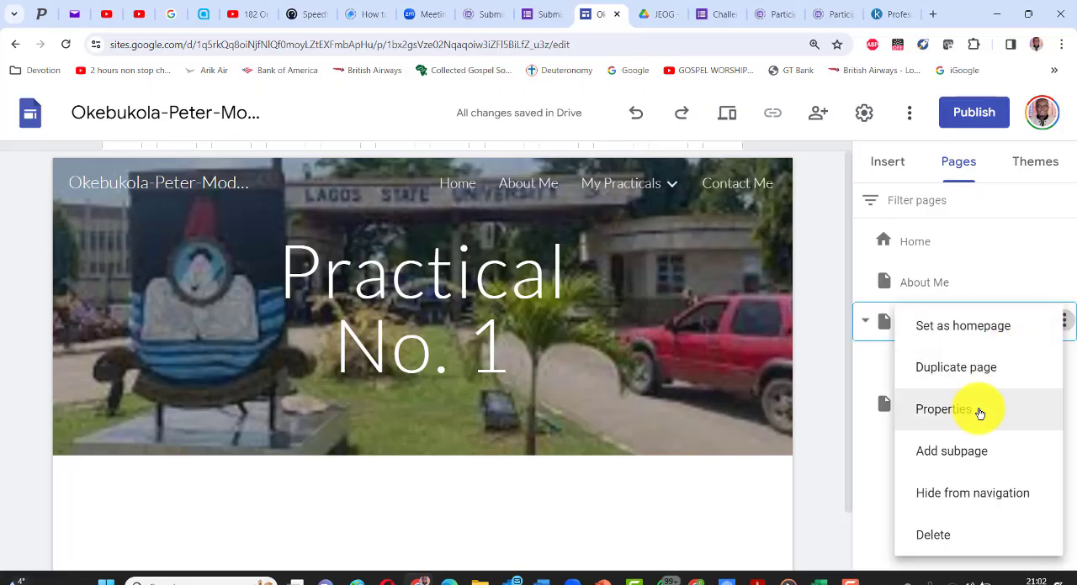
pyautogui.click(966, 452)
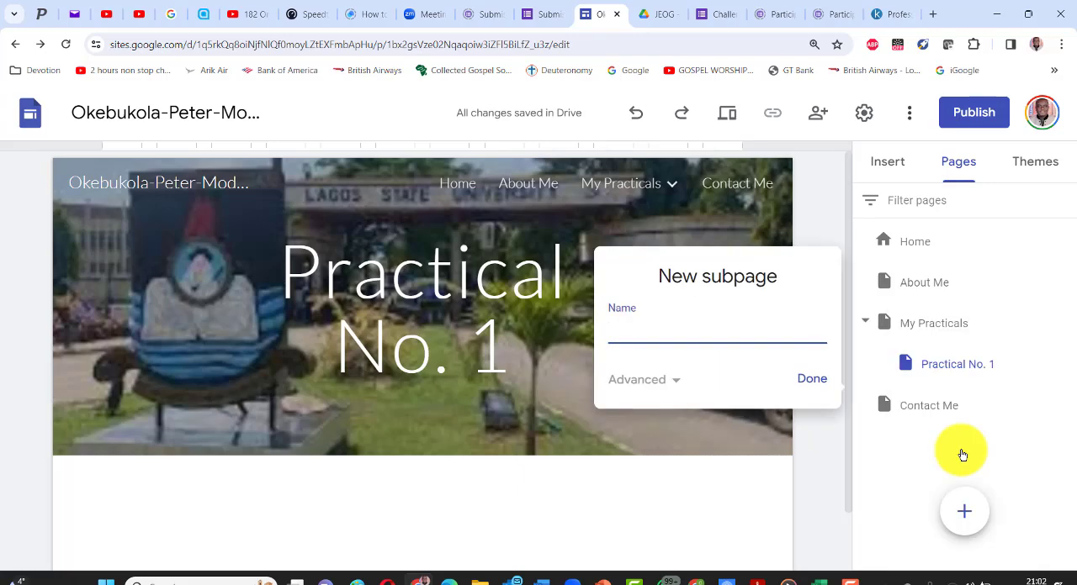
pyautogui.press('Return')
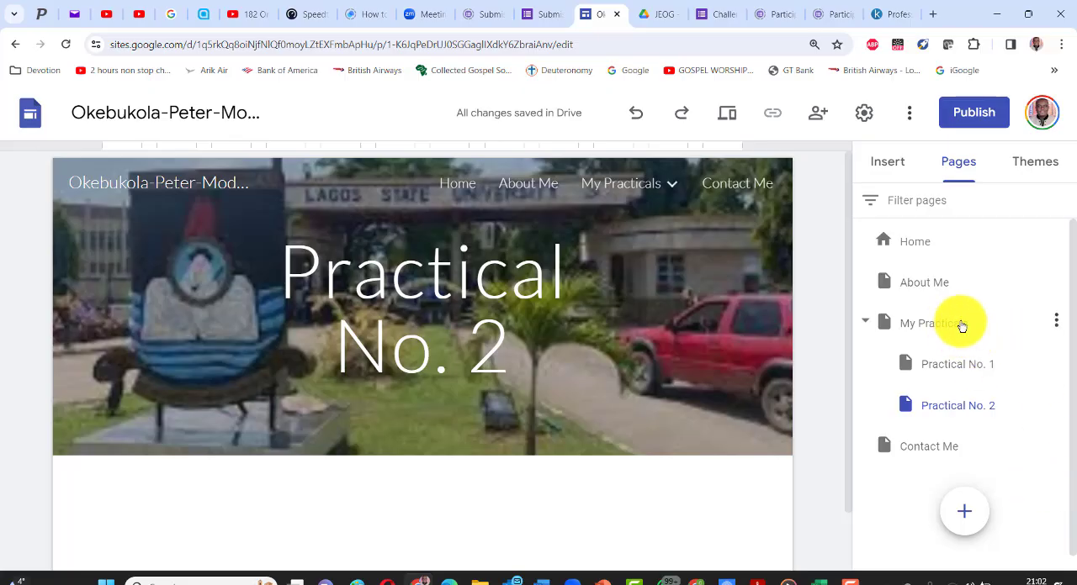
# - Add another subpage under My Practicals, named "Practical No. 3"
pyautogui.click(1056, 320)
pyautogui.click(971, 462)
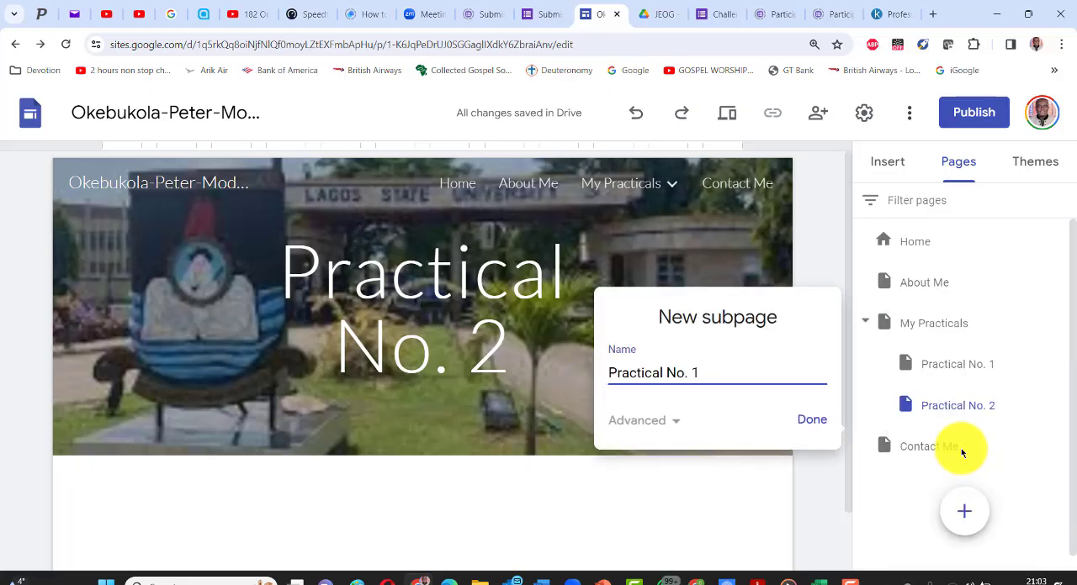
pyautogui.write('Practical No. 3')
pyautogui.press('Return')
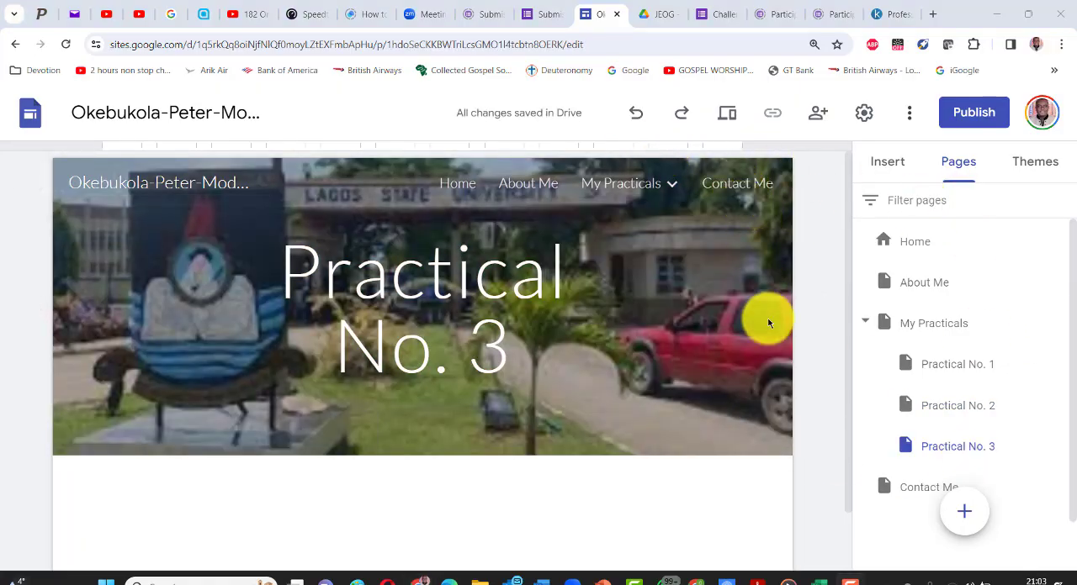
# - Review the Home, About Me and Contact Me pages through the site navigation, and return to About Me
pyautogui.click(454, 187)
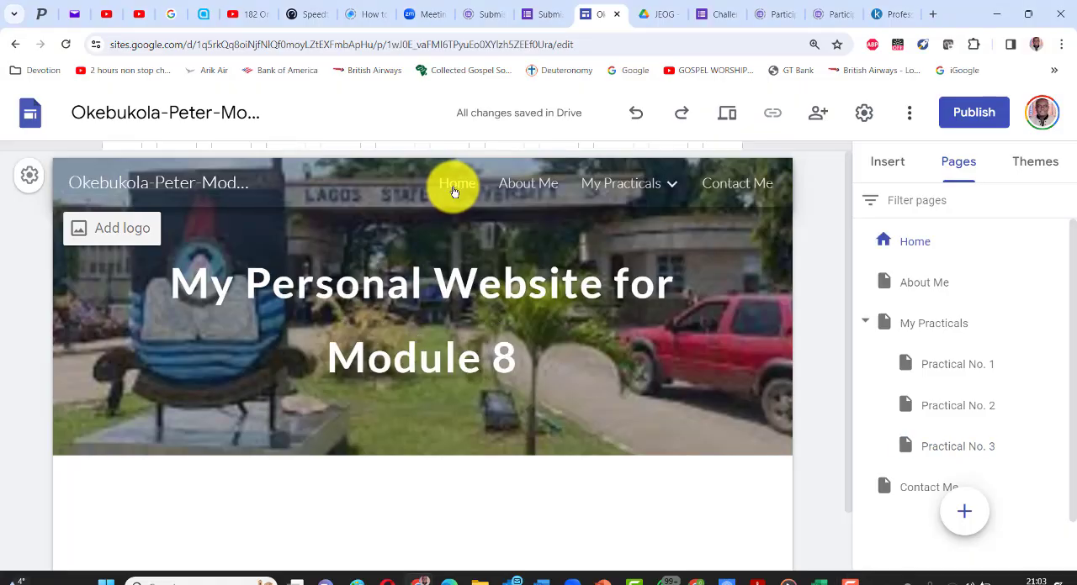
pyautogui.click(520, 187)
pyautogui.moveTo(636, 174)
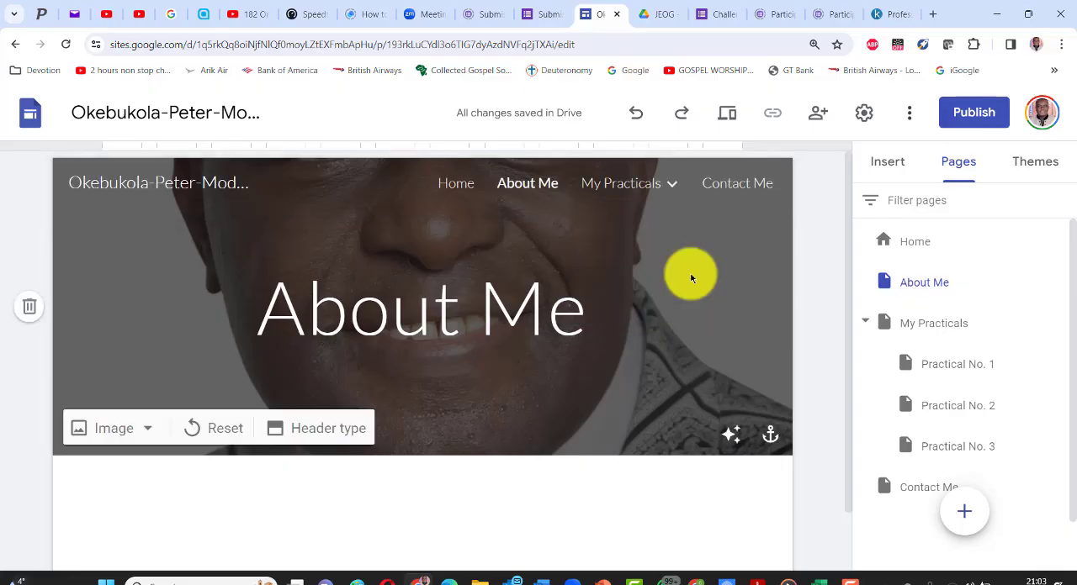
pyautogui.click(727, 187)
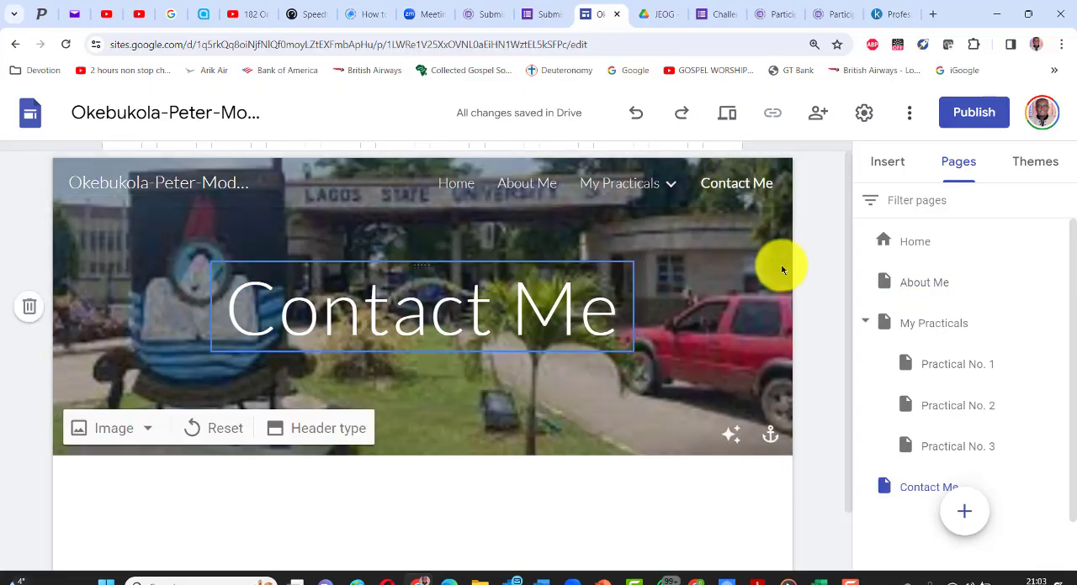
pyautogui.click(528, 193)
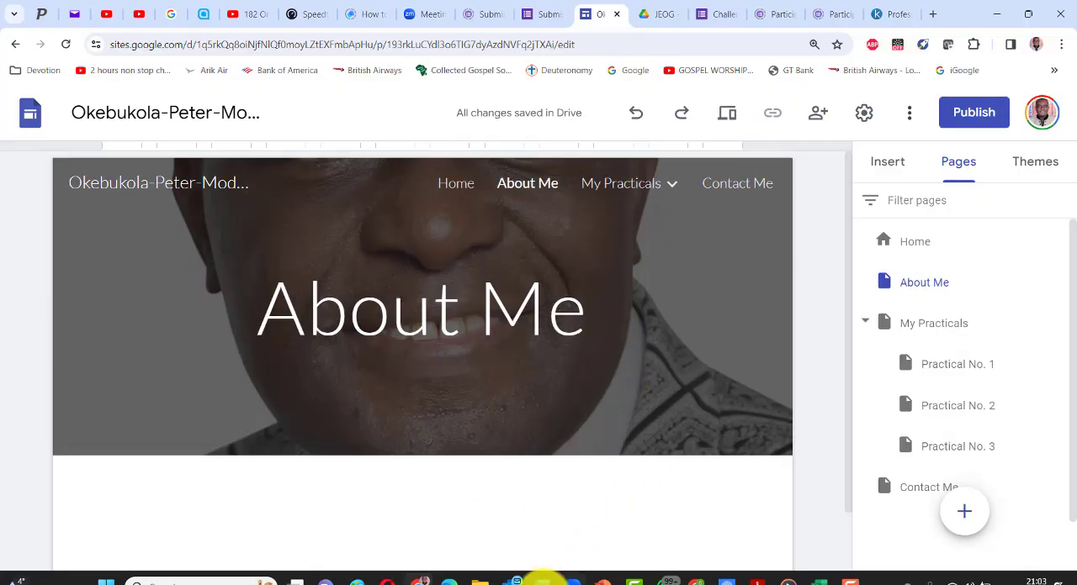
pyautogui.moveTo(543, 580)
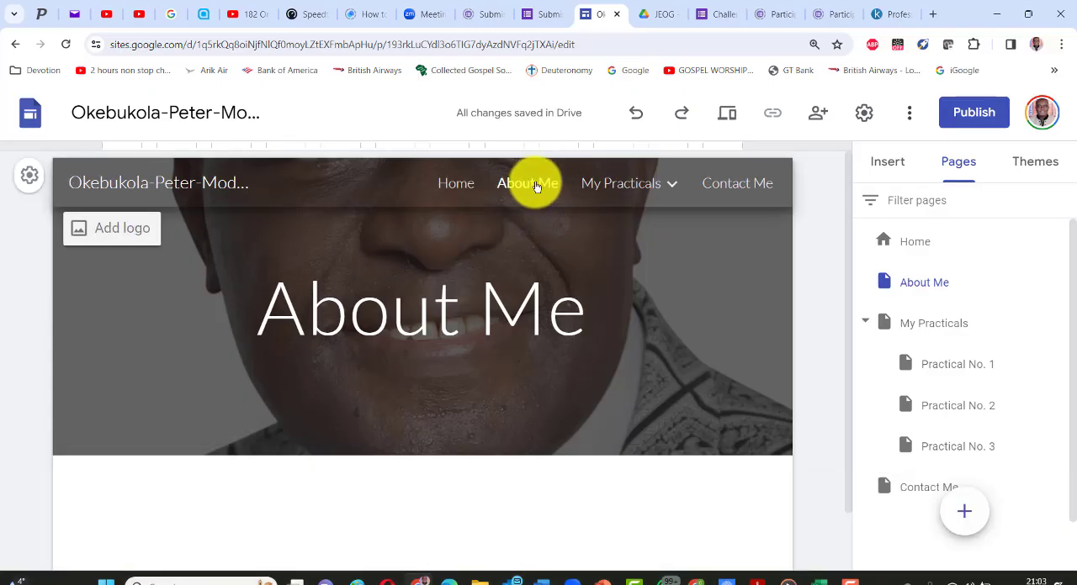
# - Insert an empty text box below the header of the About Me page
pyautogui.scroll(-1, 429, 498)
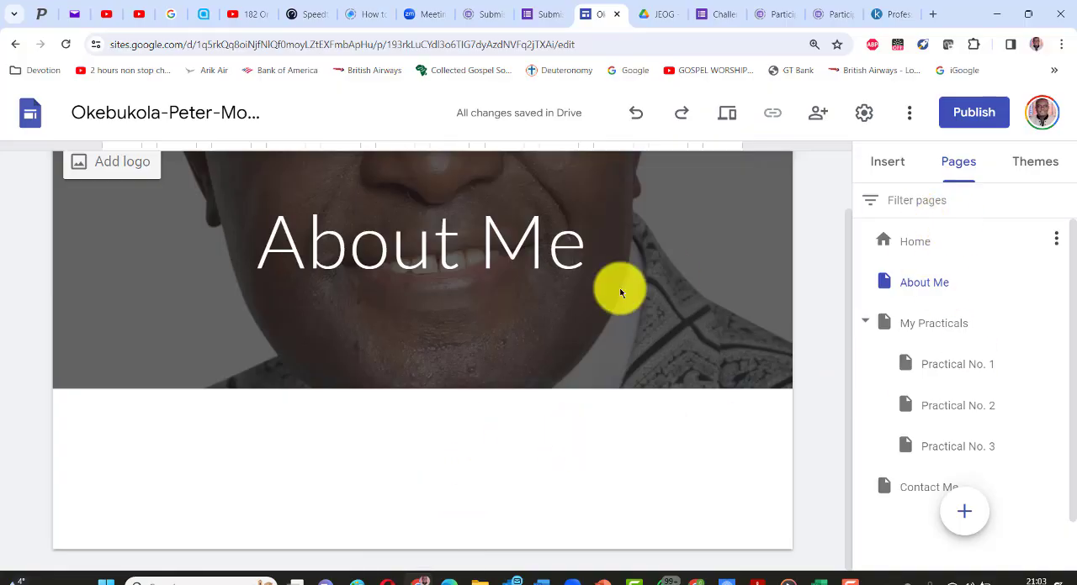
pyautogui.click(888, 163)
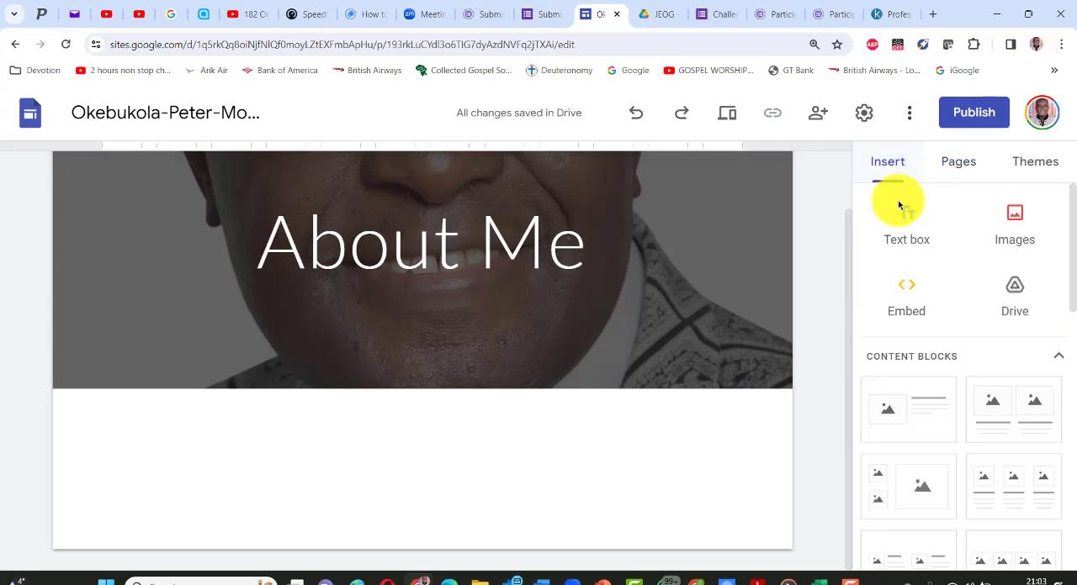
pyautogui.click(905, 233)
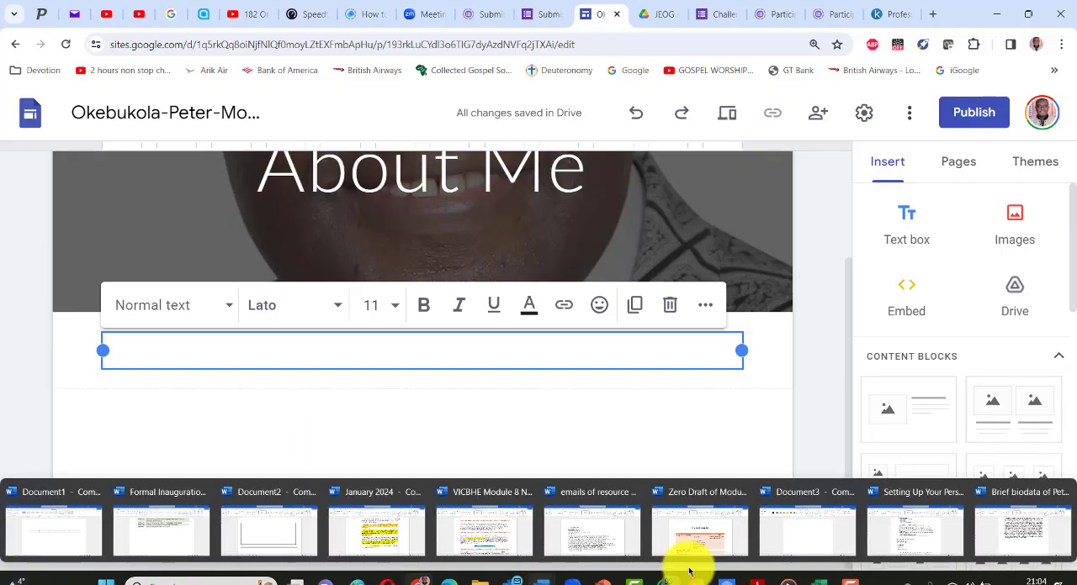
# - Switch to the brief biodata document in Word, copy its full text, and paste it into the About Me text box in Google Sites
pyautogui.click(1022, 535)
pyautogui.scroll(5, 552, 320)
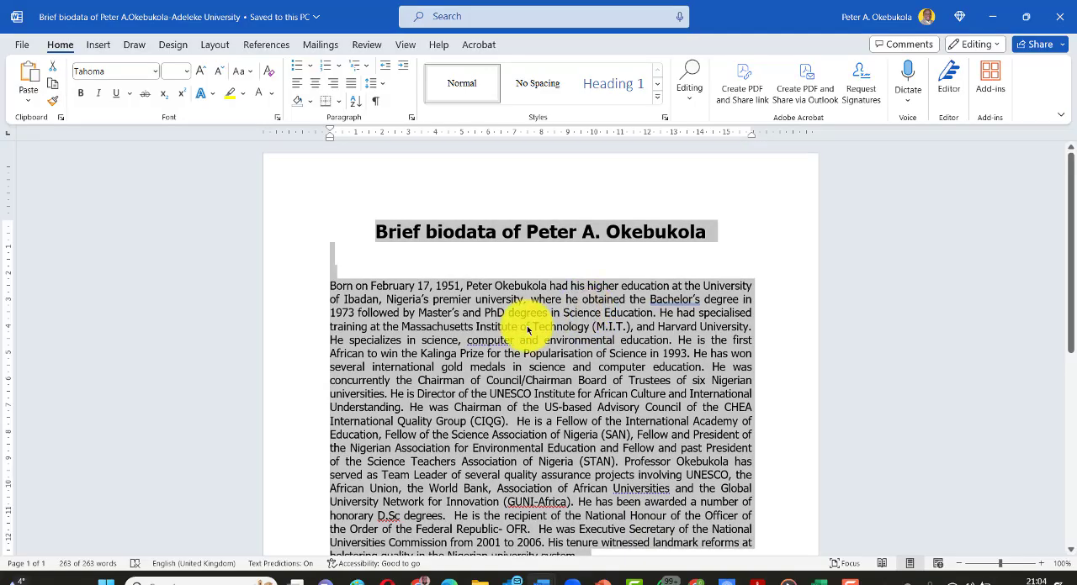
pyautogui.click(528, 330)
pyautogui.hotkey('alt', 'Tab')
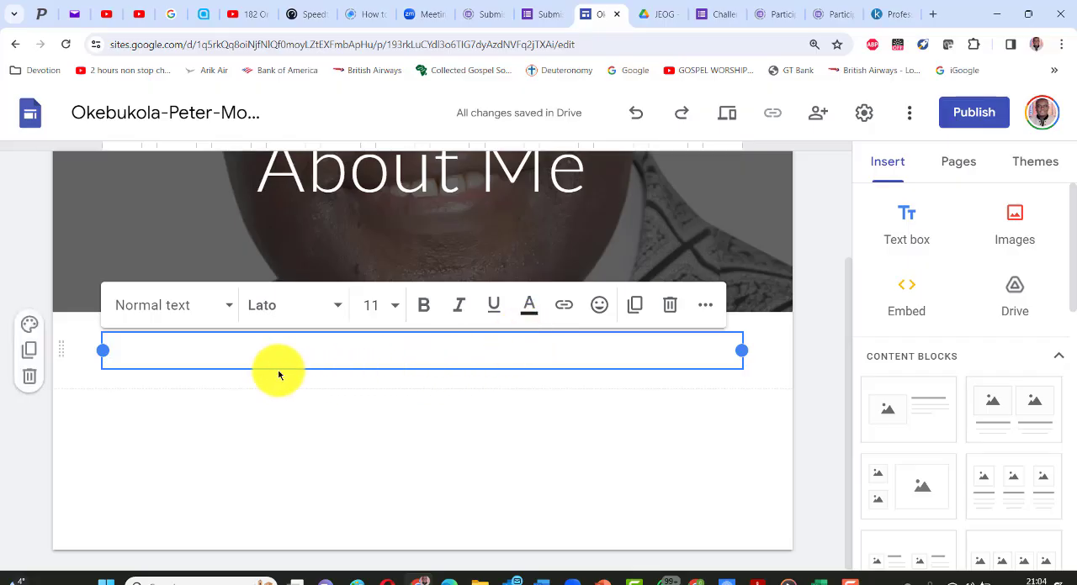
pyautogui.hotkey('ctrl', 'v')
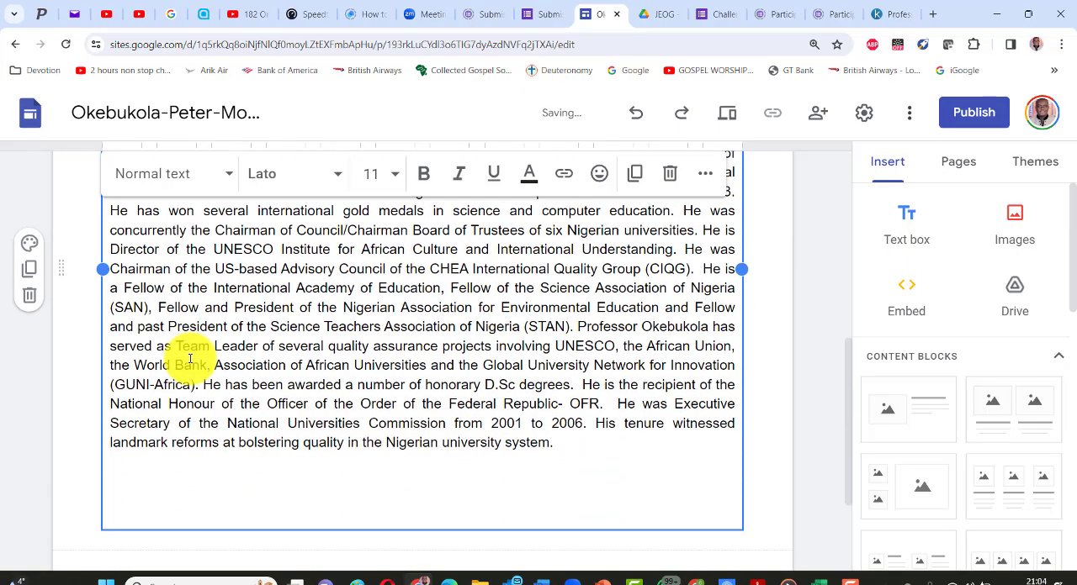
pyautogui.scroll(5, 312, 356)
pyautogui.scroll(2, 305, 343)
pyautogui.scroll(-2, 290, 315)
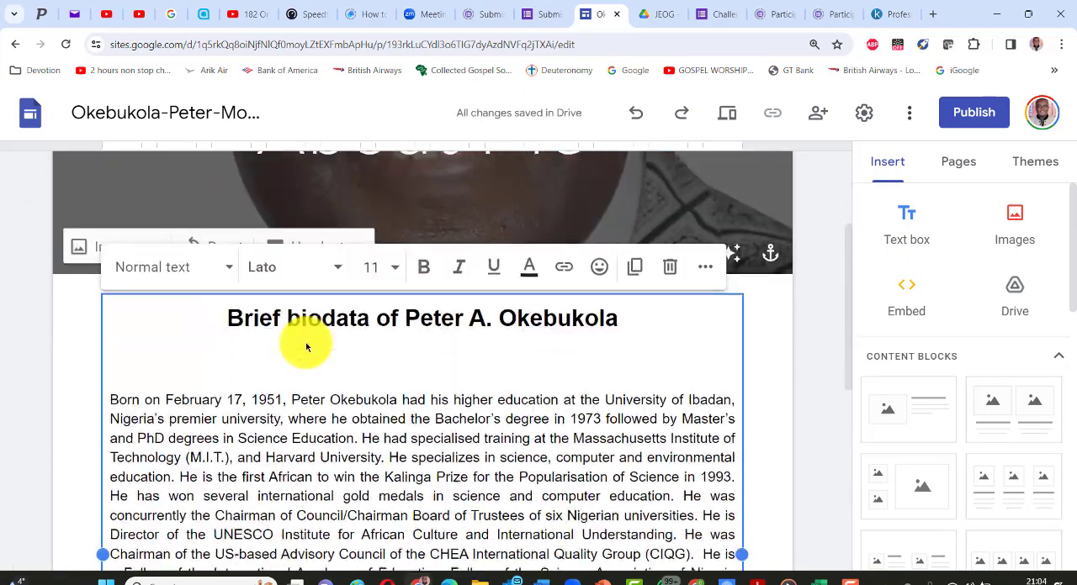
# - Change the text colour of the pasted biodata heading to blue
pyautogui.moveTo(207, 307); pyautogui.dragTo(626, 297)
pyautogui.click(532, 264)
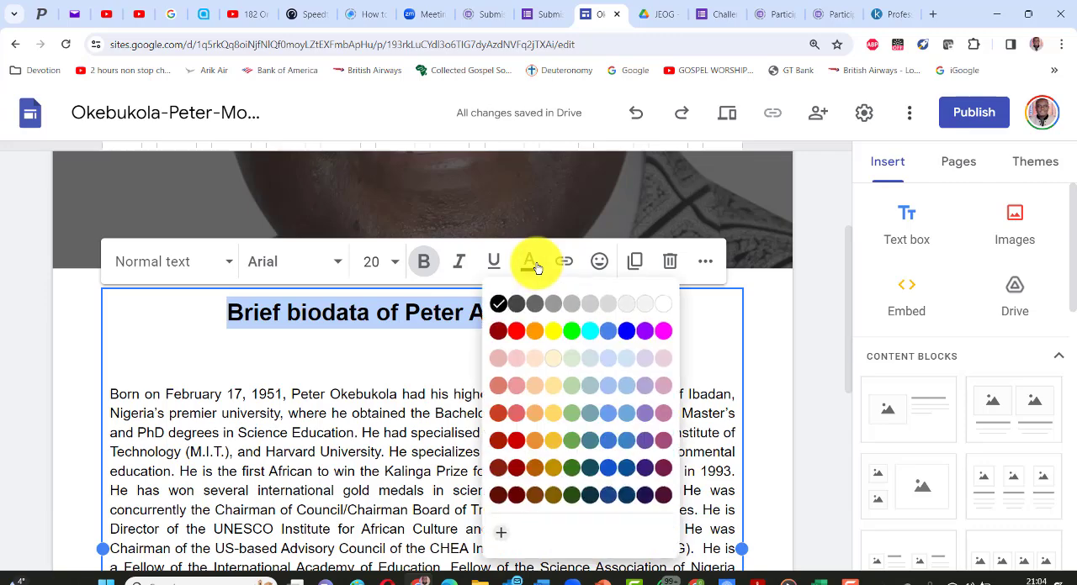
pyautogui.click(626, 335)
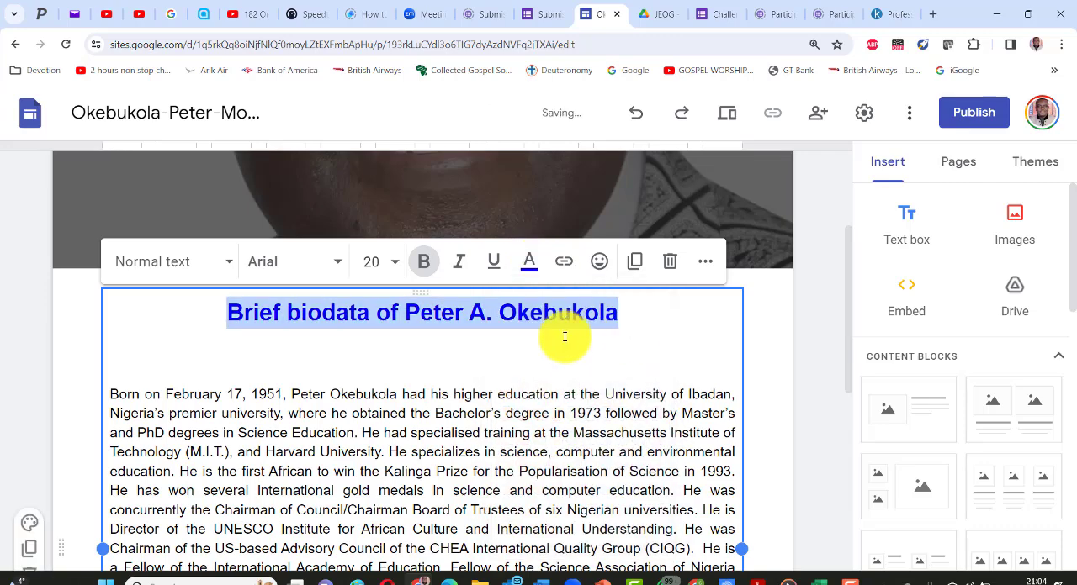
pyautogui.click(526, 343)
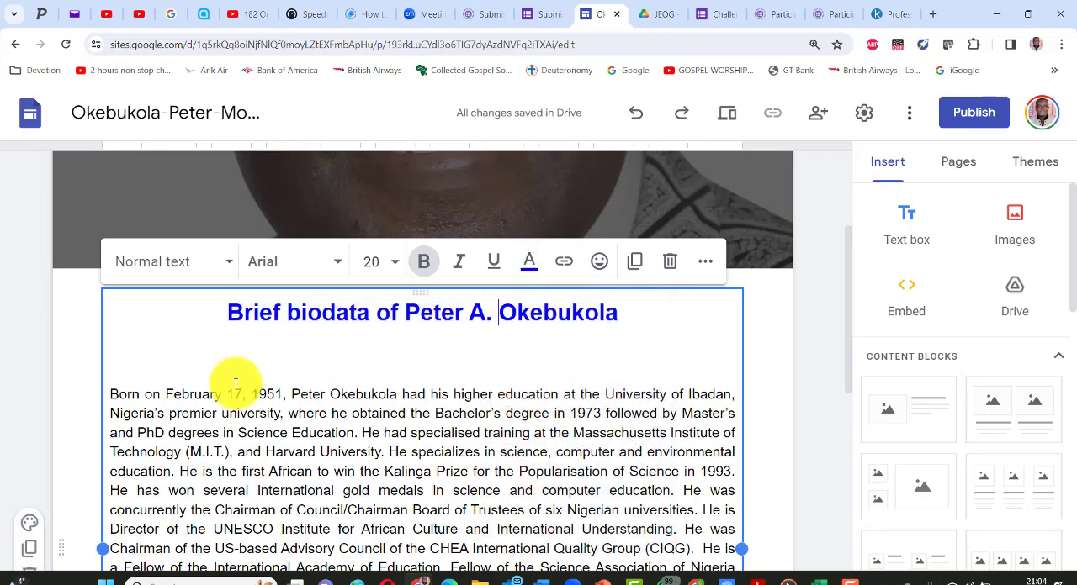
# - Remove the extra blank lines below the biodata heading and the stray space before the first paragraph
pyautogui.press('BackSpace')
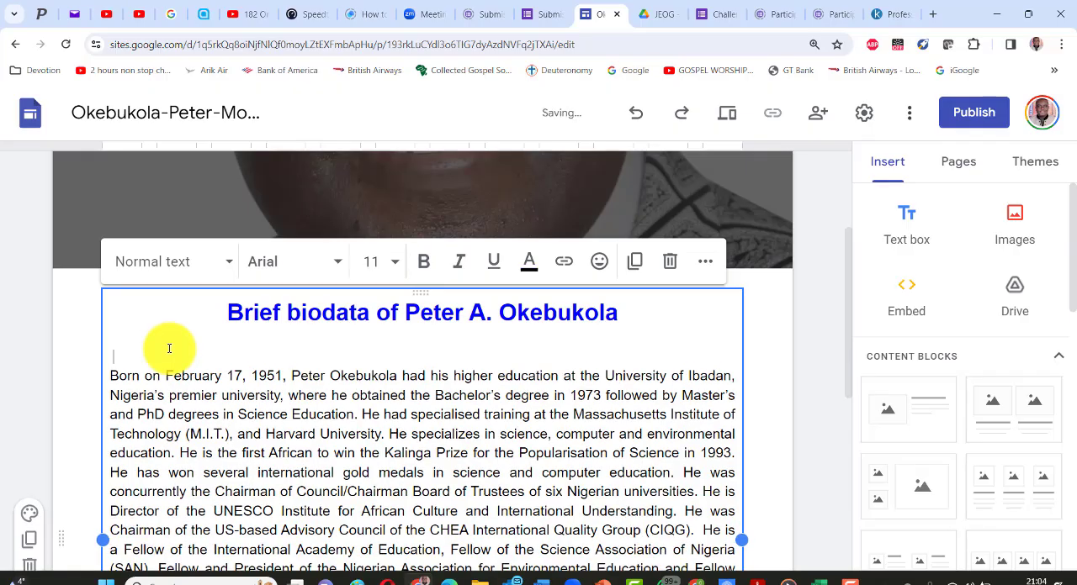
pyautogui.press('BackSpace')
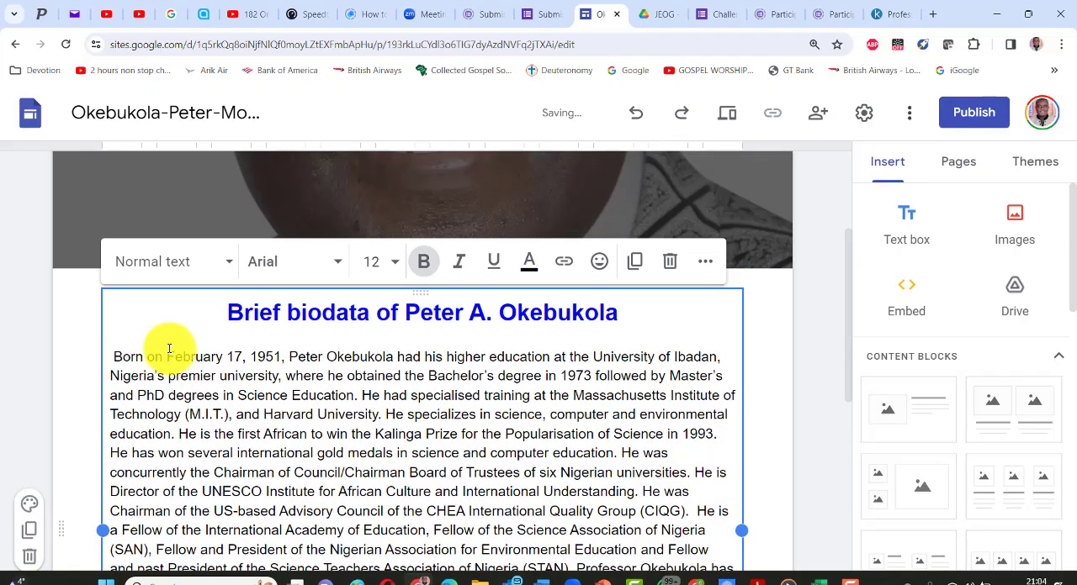
pyautogui.press('Delete')
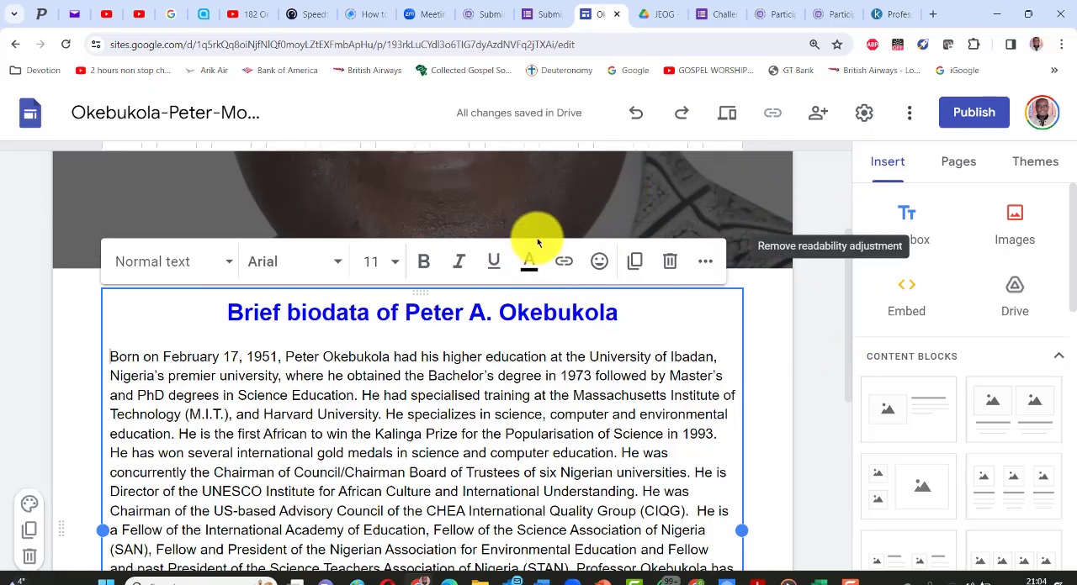
pyautogui.scroll(2, 536, 240)
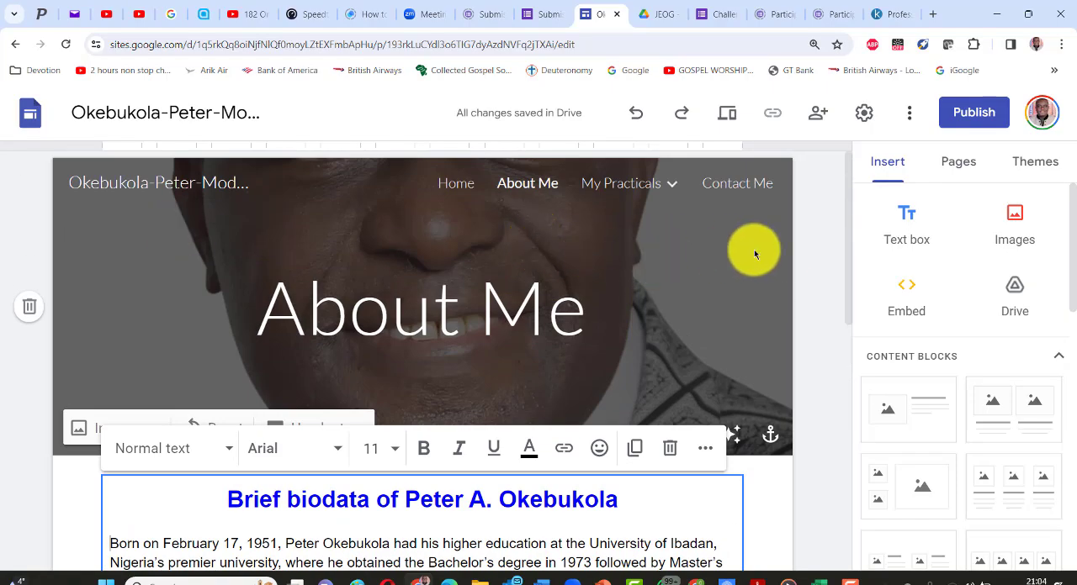
pyautogui.click(814, 270)
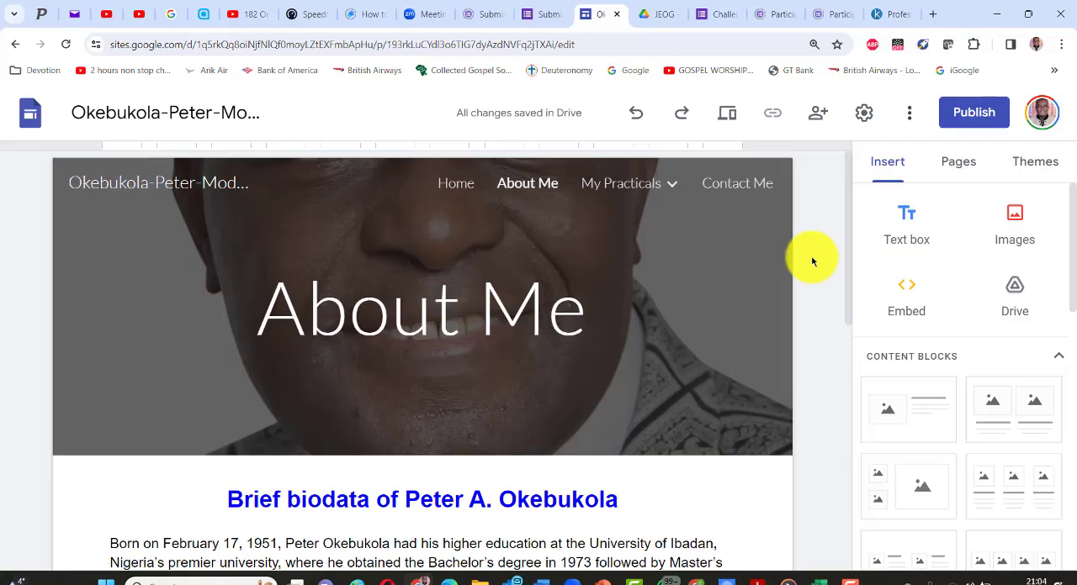
# - Preview the site in the large-screen layout, checking the About Me text, the Home page and the My Practicals subpage list
pyautogui.click(728, 112)
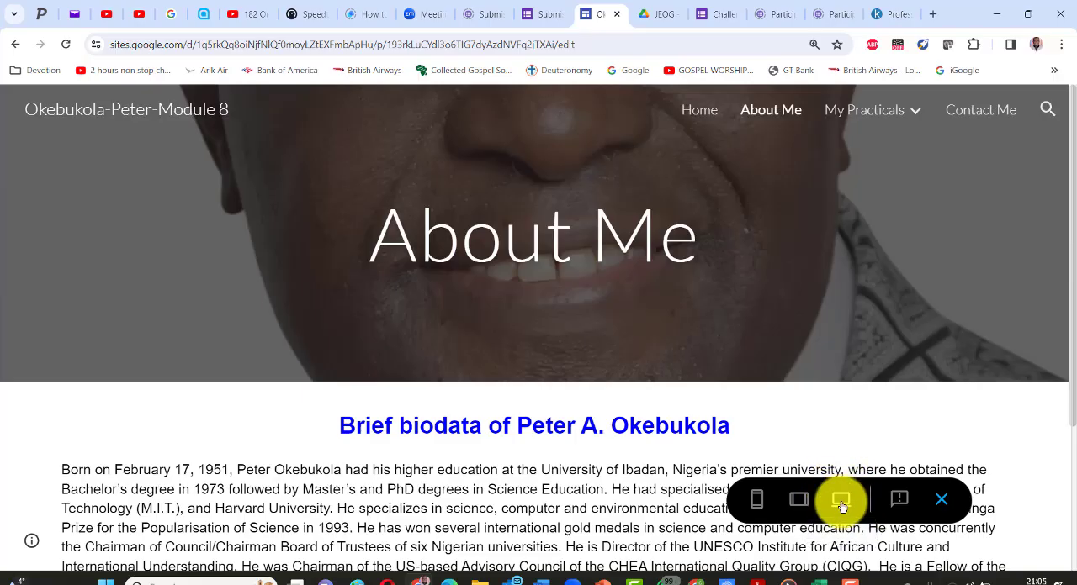
pyautogui.scroll(-3, 740, 244)
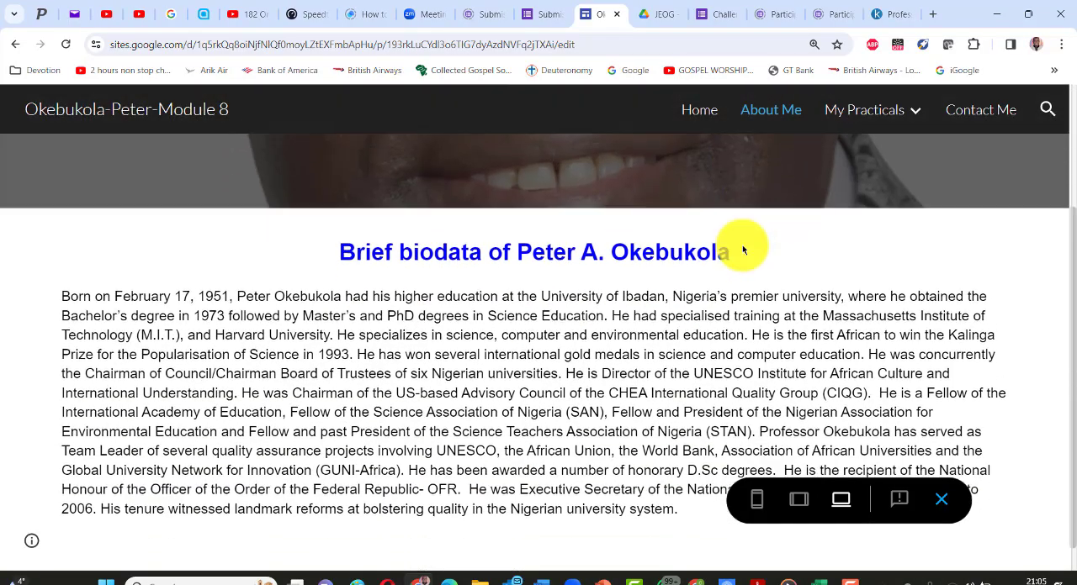
pyautogui.scroll(3, 743, 244)
pyautogui.click(699, 113)
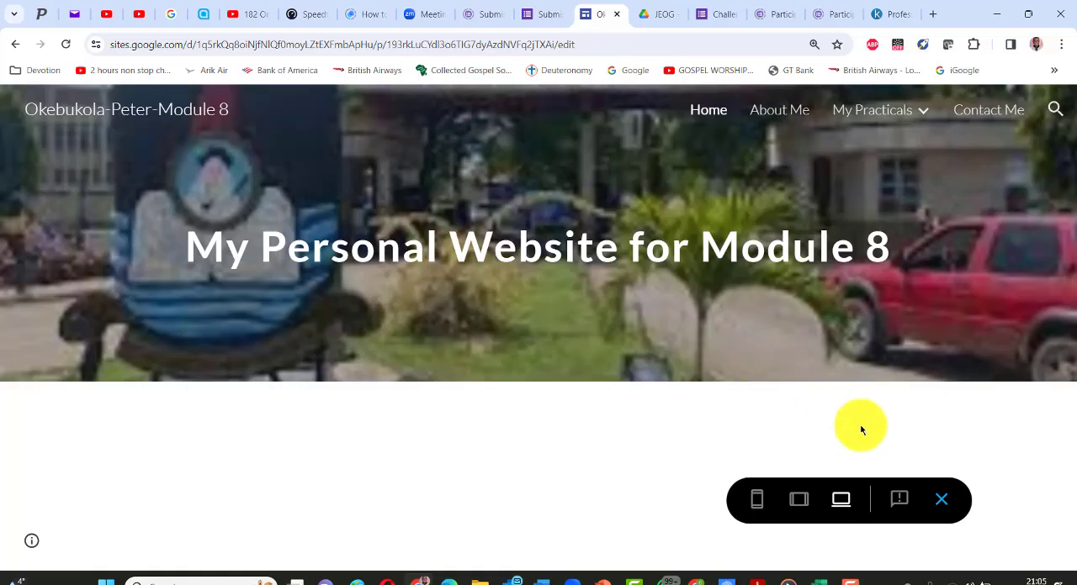
pyautogui.moveTo(829, 106)
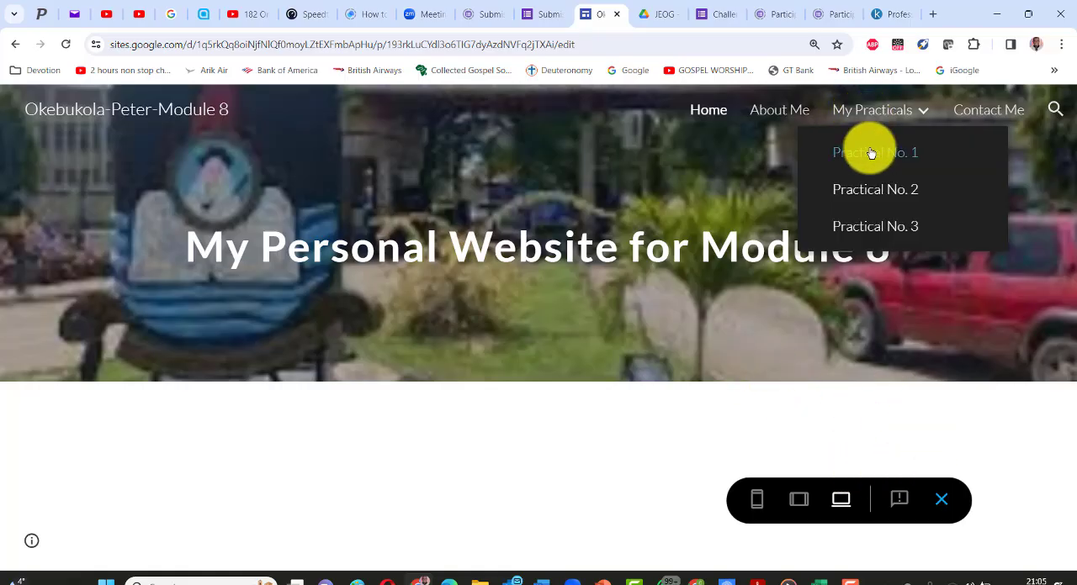
pyautogui.click(786, 112)
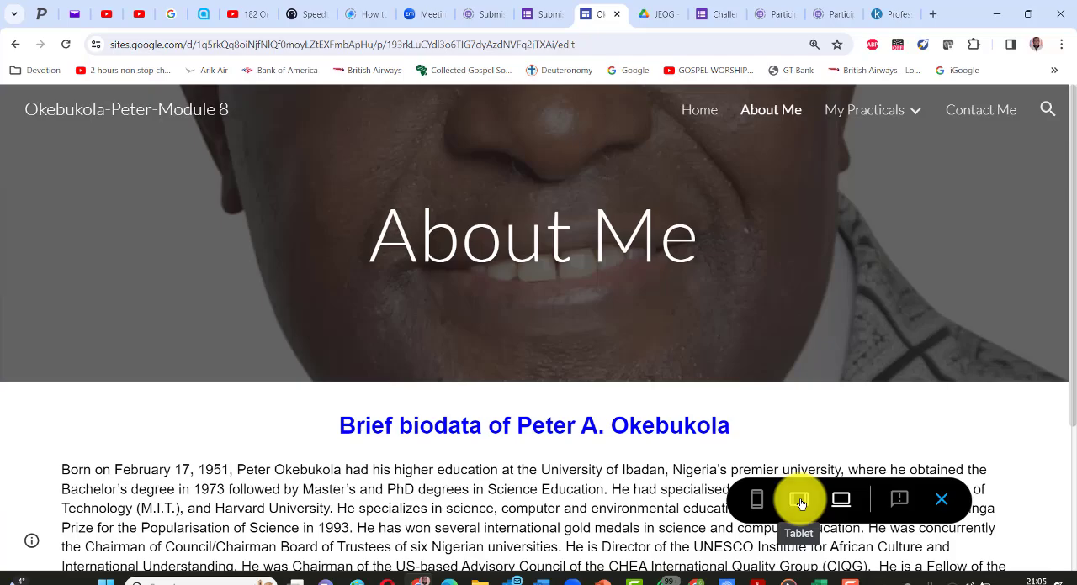
# - Preview the About Me page in the tablet and phone layouts, reading through the biodata, and exit the preview
pyautogui.click(799, 501)
pyautogui.scroll(-3, 446, 332)
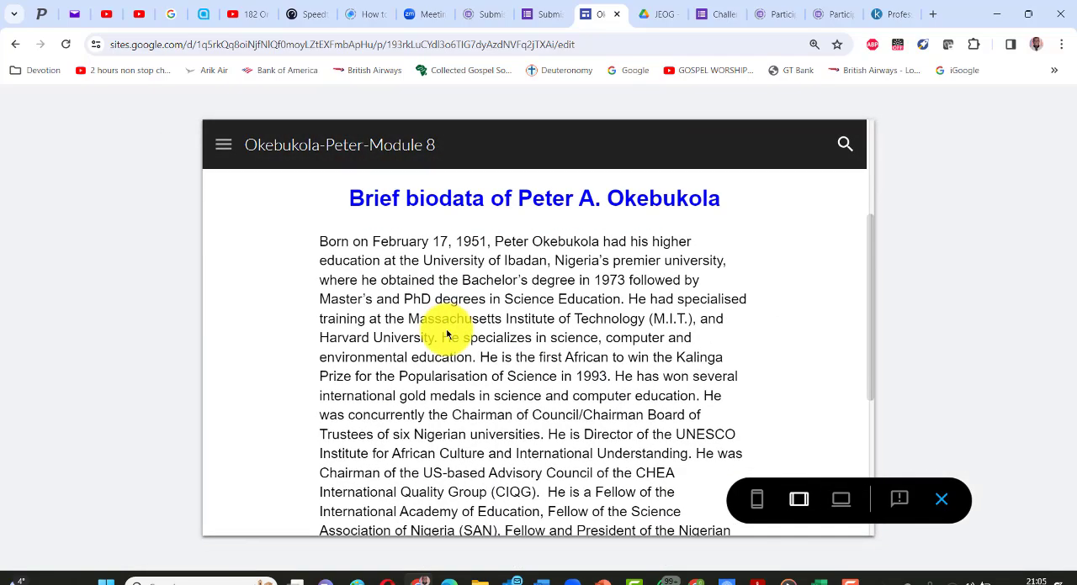
pyautogui.scroll(-3, 447, 335)
pyautogui.scroll(6, 480, 337)
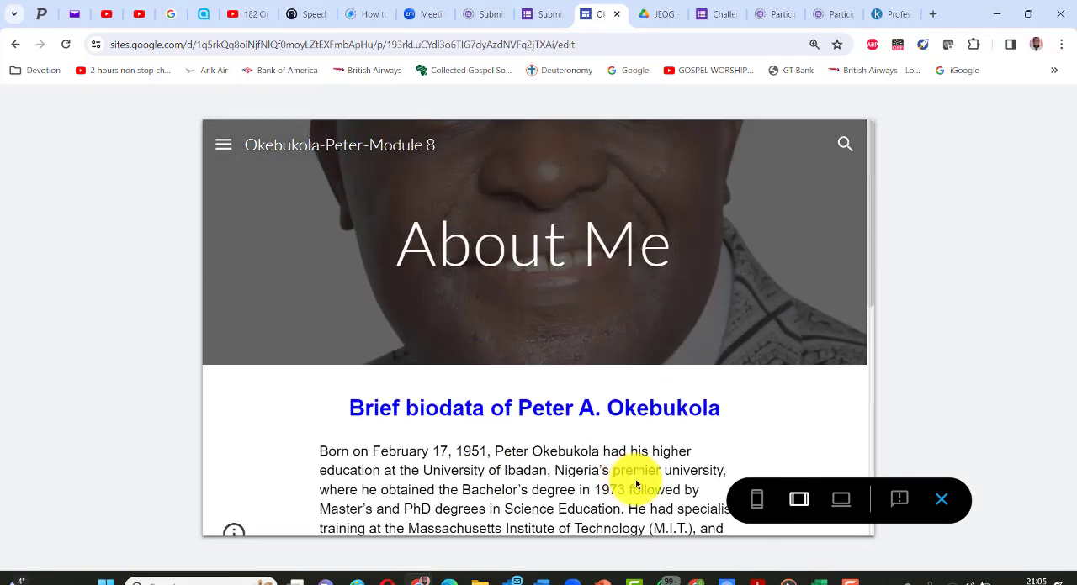
pyautogui.click(759, 503)
pyautogui.scroll(-5, 479, 254)
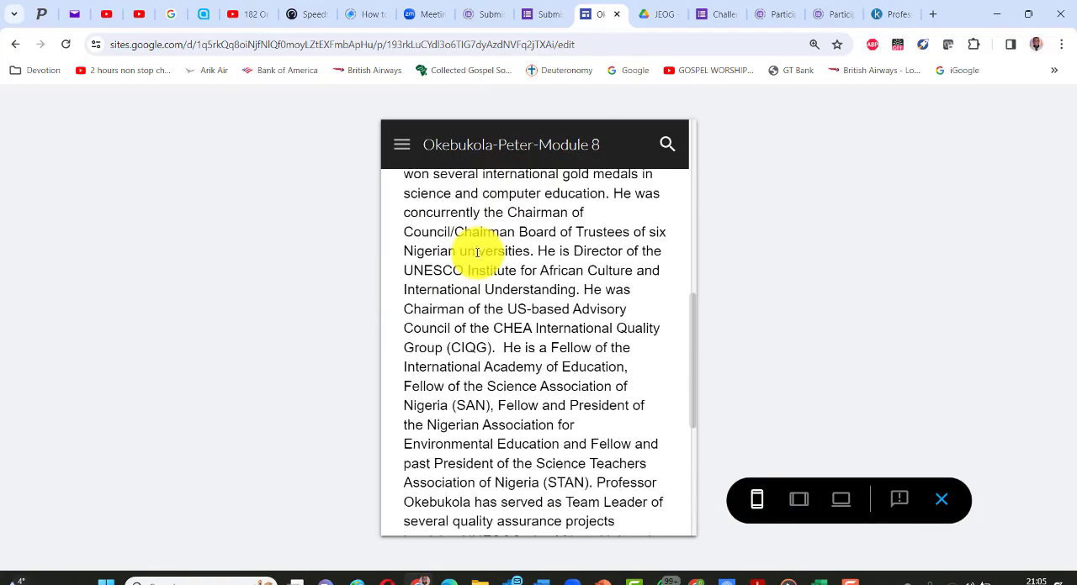
pyautogui.scroll(-4, 476, 252)
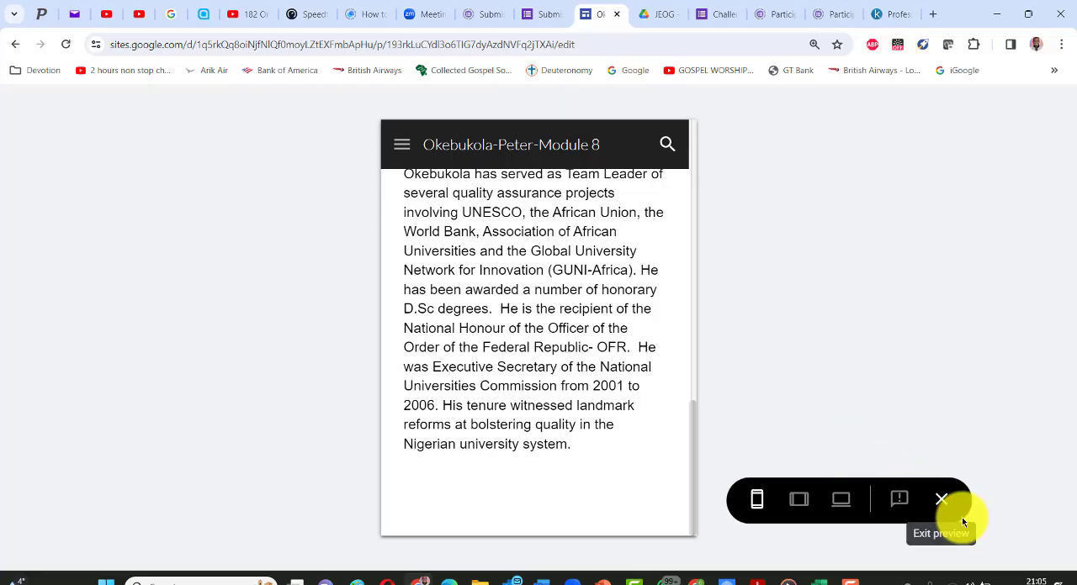
pyautogui.click(942, 503)
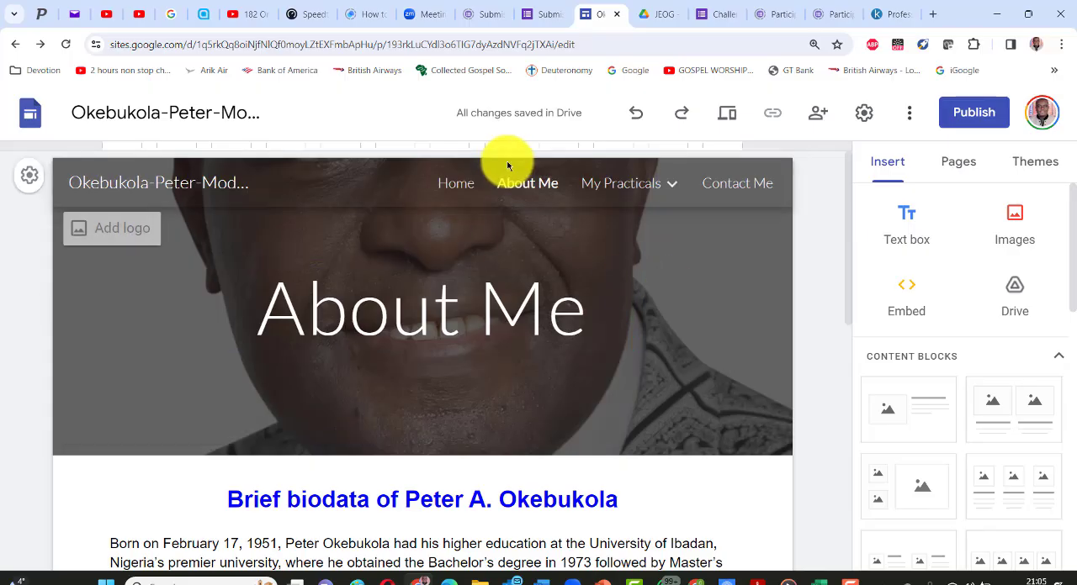
# - Review the site's sharing settings for the draft and the published version, dismissing the calendar-event tip and leaving the access unchanged
pyautogui.click(664, 187)
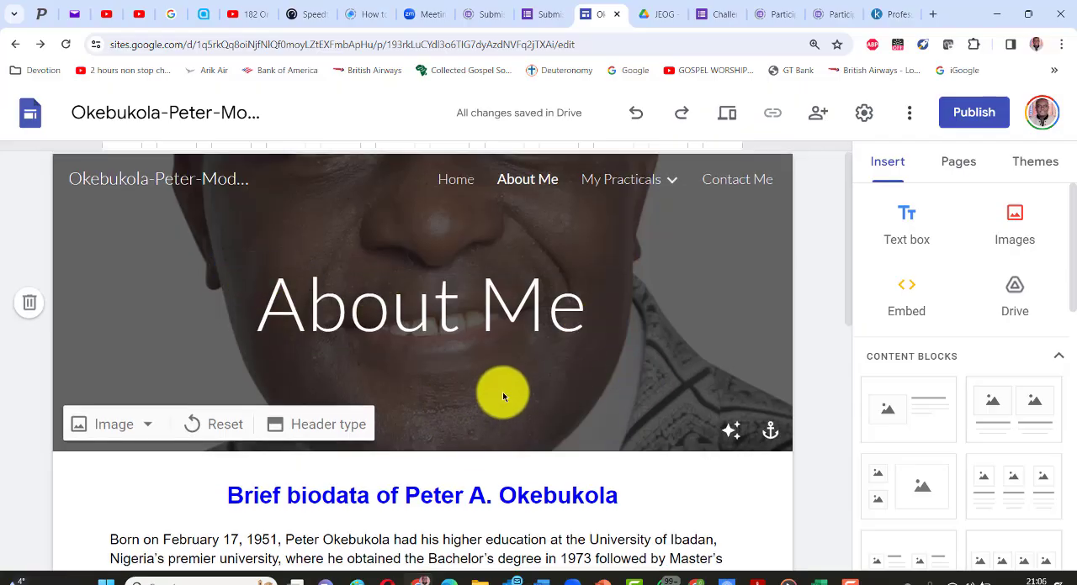
pyautogui.scroll(-3, 501, 400)
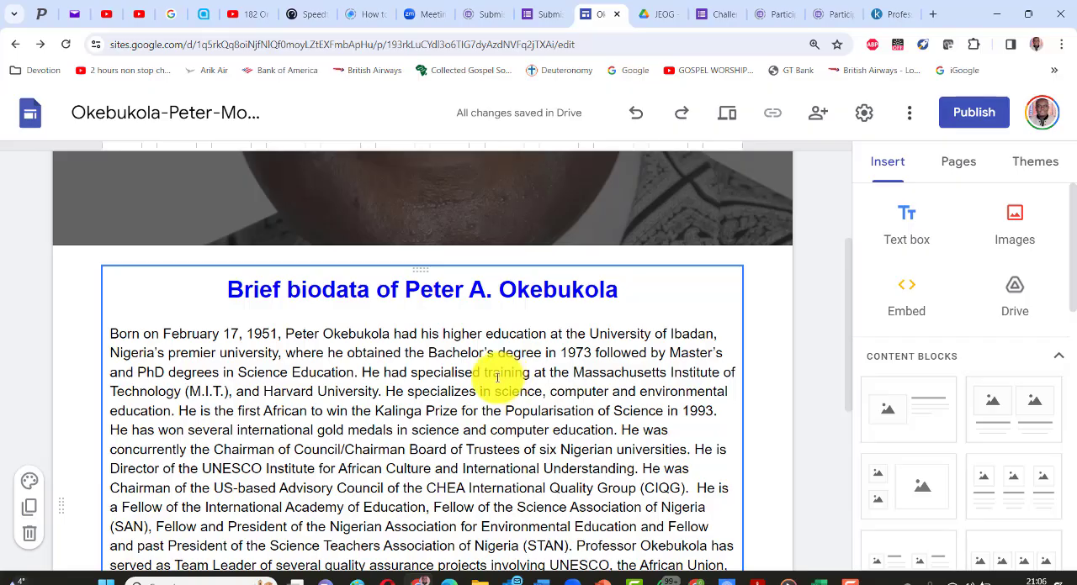
pyautogui.click(816, 118)
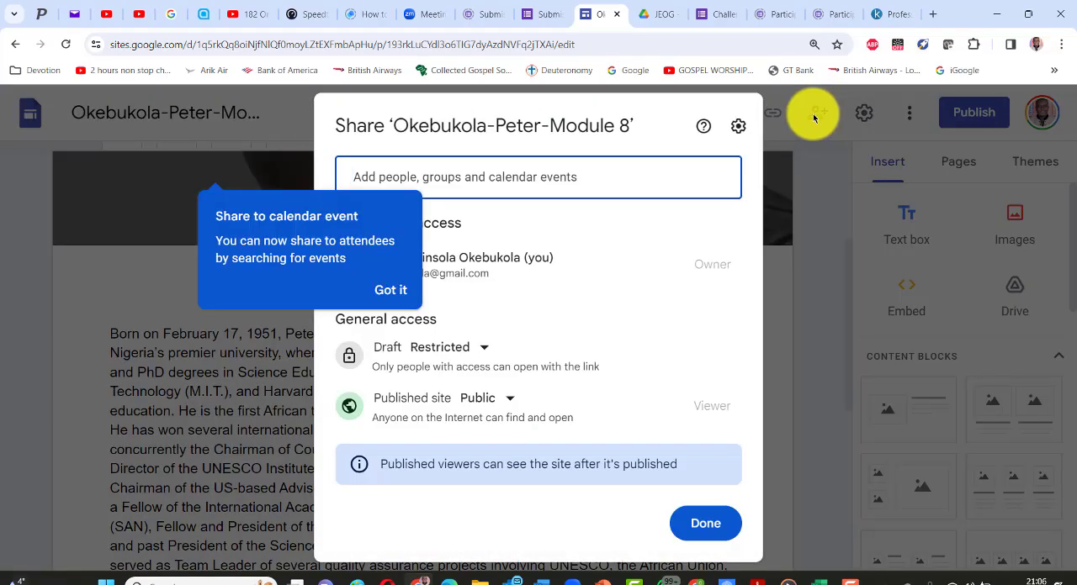
pyautogui.click(381, 288)
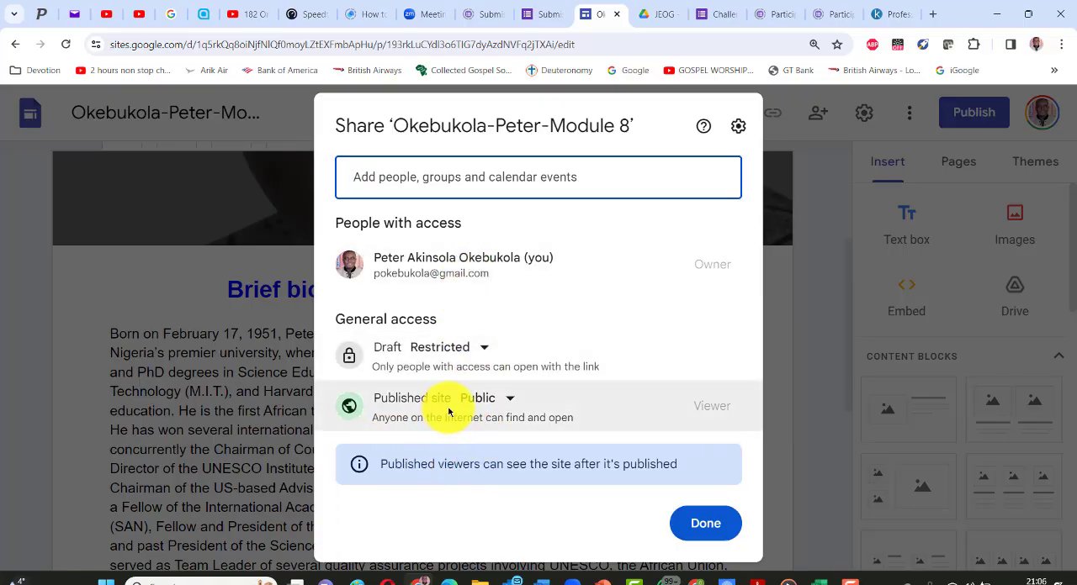
pyautogui.click(703, 523)
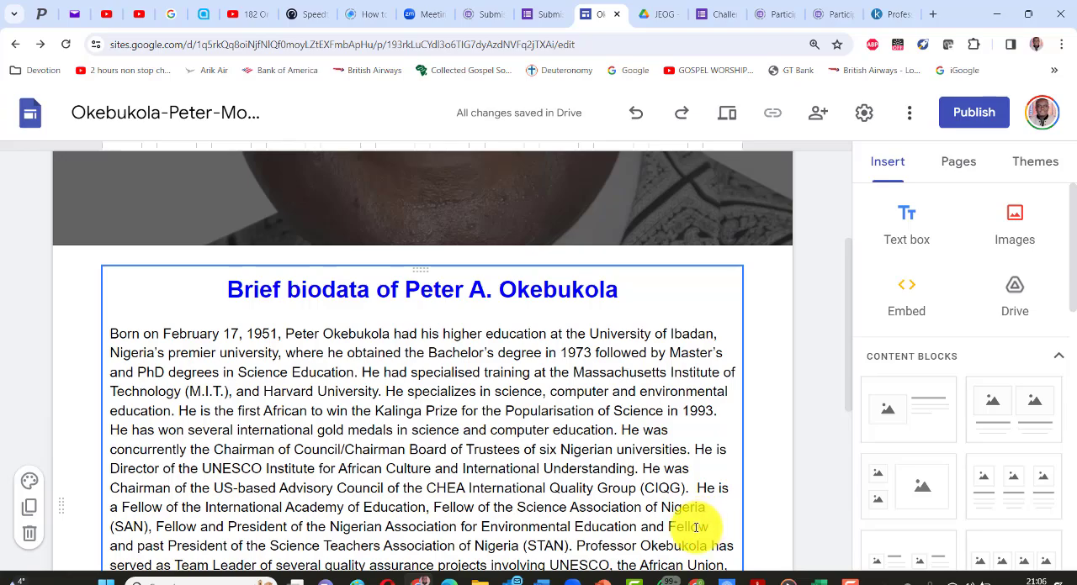
# - Publish the site to the web for anyone to view, with an address made of the owner's name and module8
pyautogui.click(970, 114)
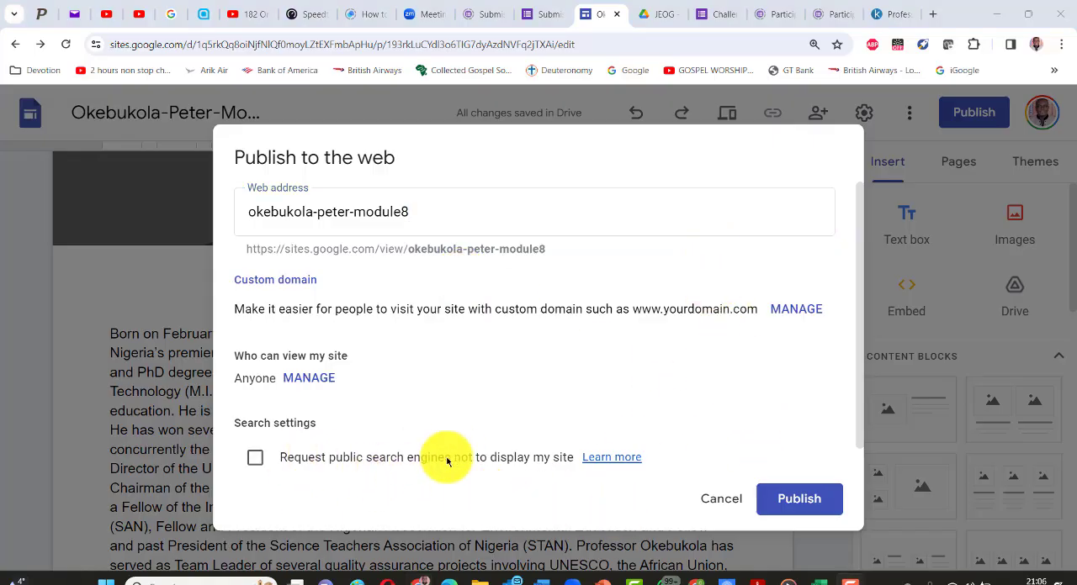
pyautogui.click(785, 501)
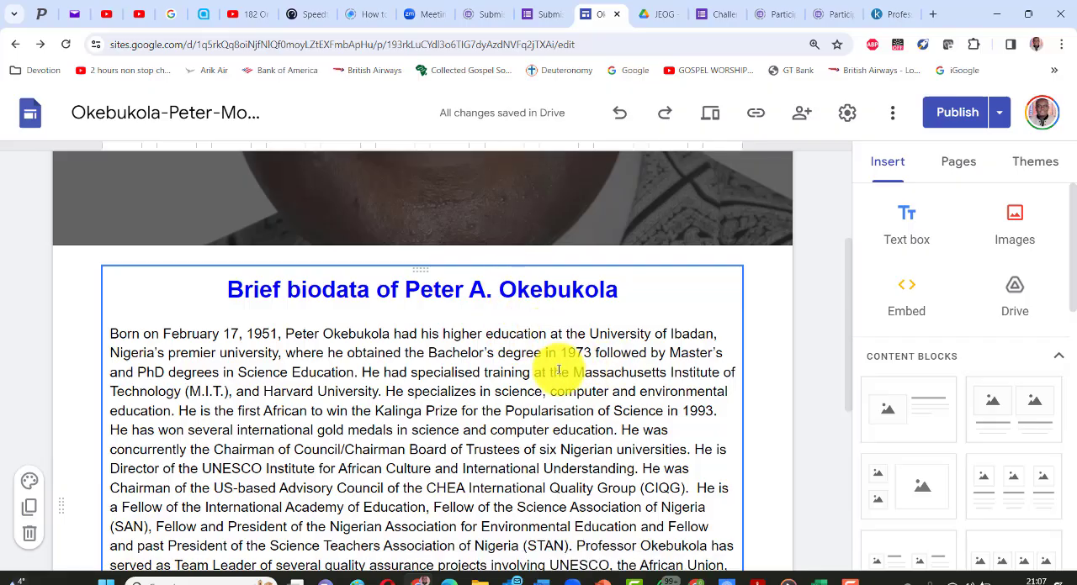
pyautogui.scroll(-3, 556, 370)
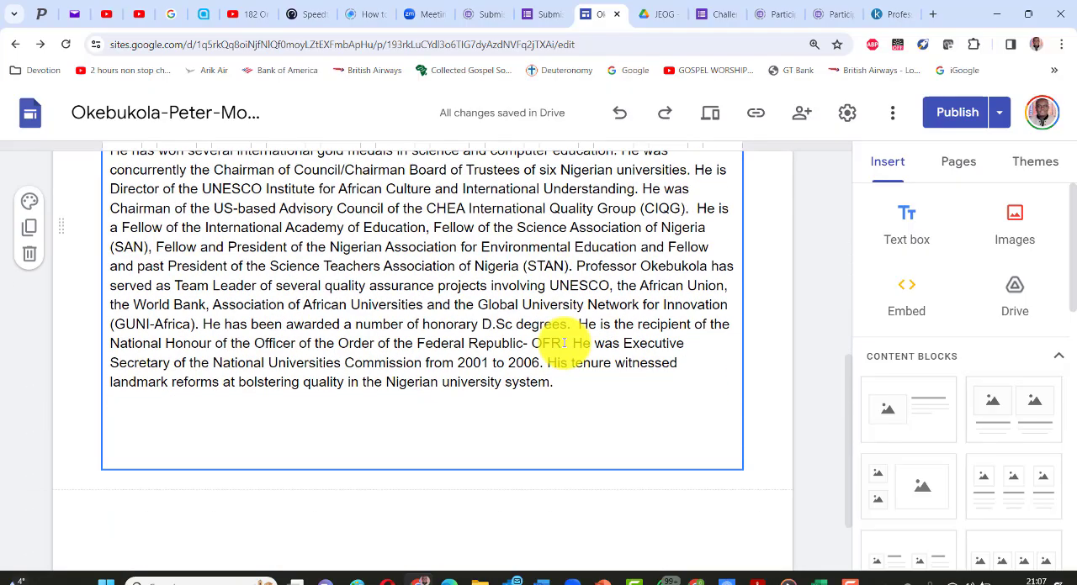
pyautogui.scroll(5, 499, 215)
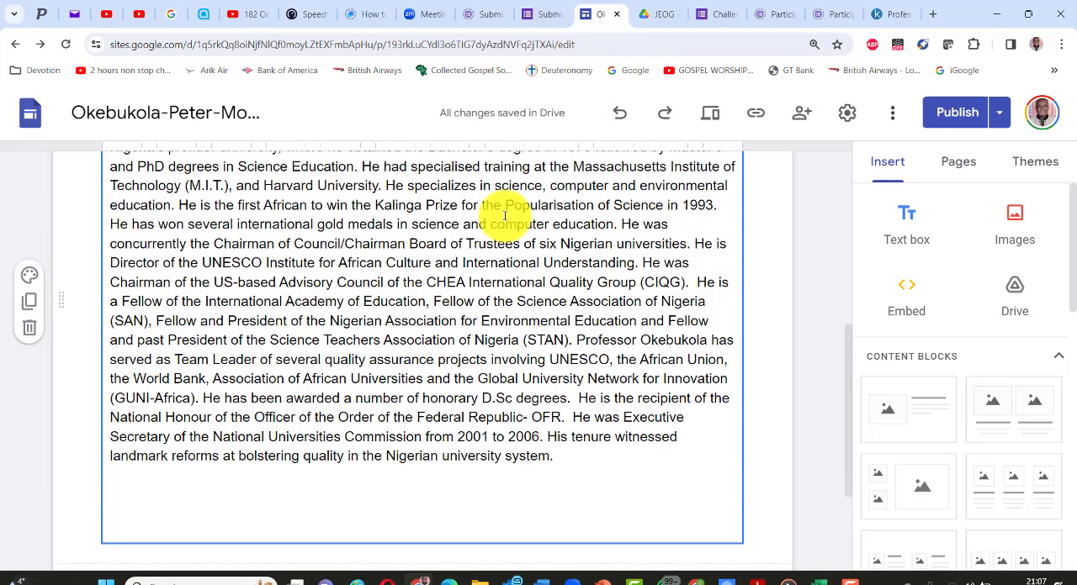
# - Insert a content block with three images above headings and captions below the header of the Home page
pyautogui.click(455, 185)
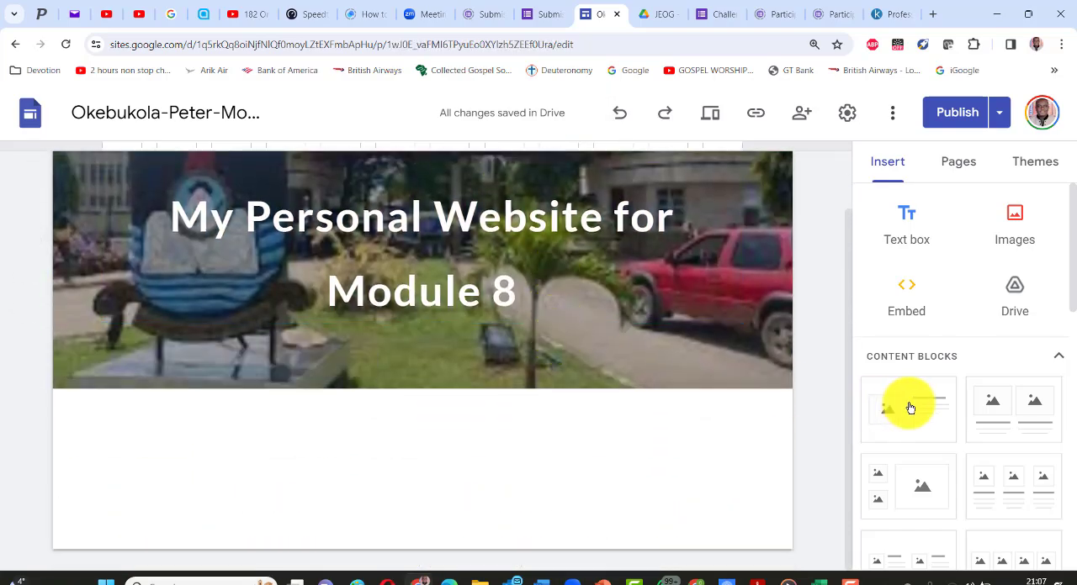
pyautogui.scroll(-2, 992, 402)
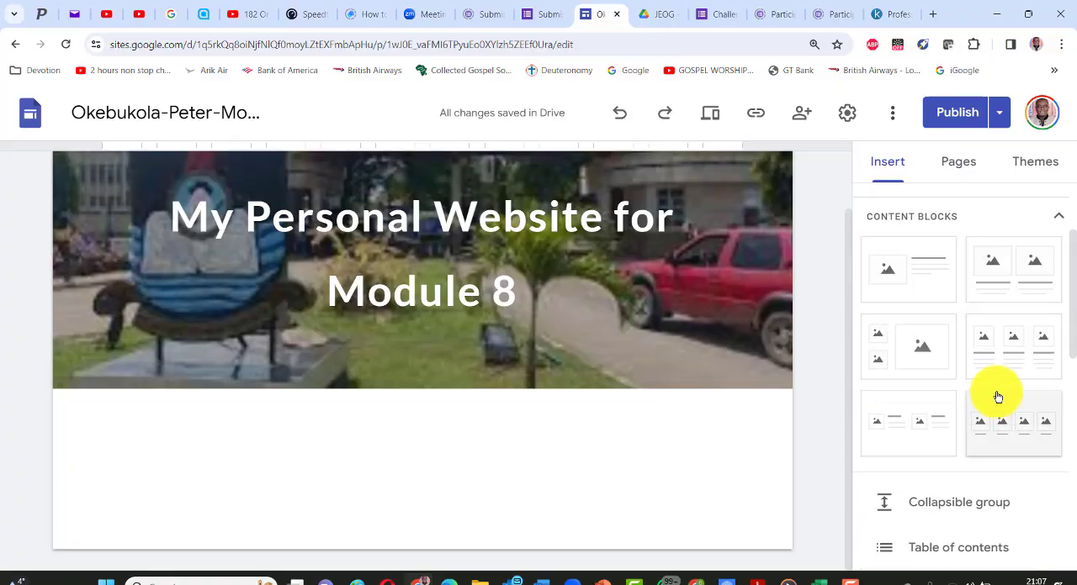
pyautogui.click(1013, 348)
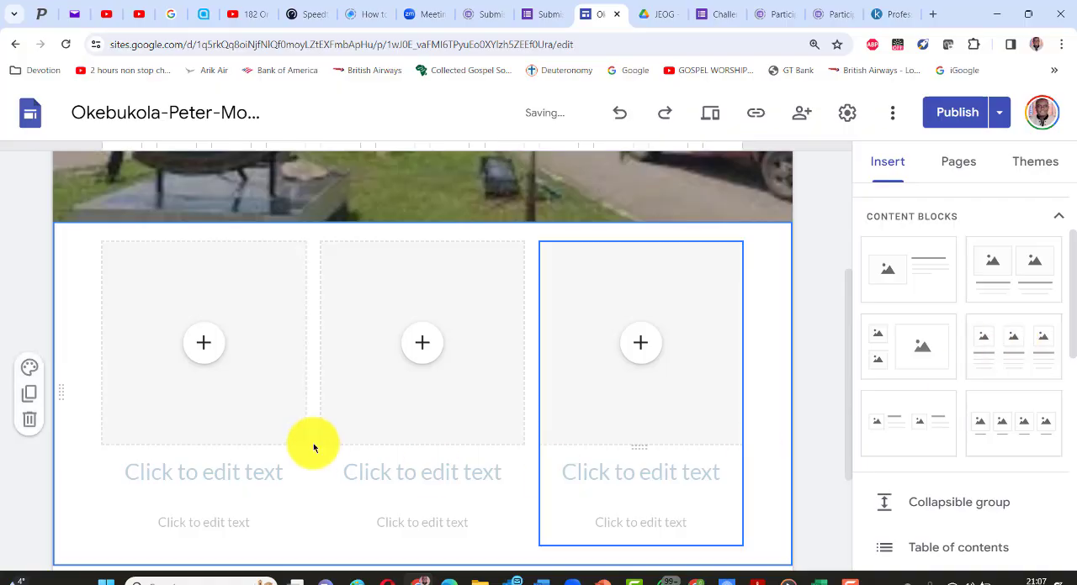
pyautogui.scroll(3, 274, 365)
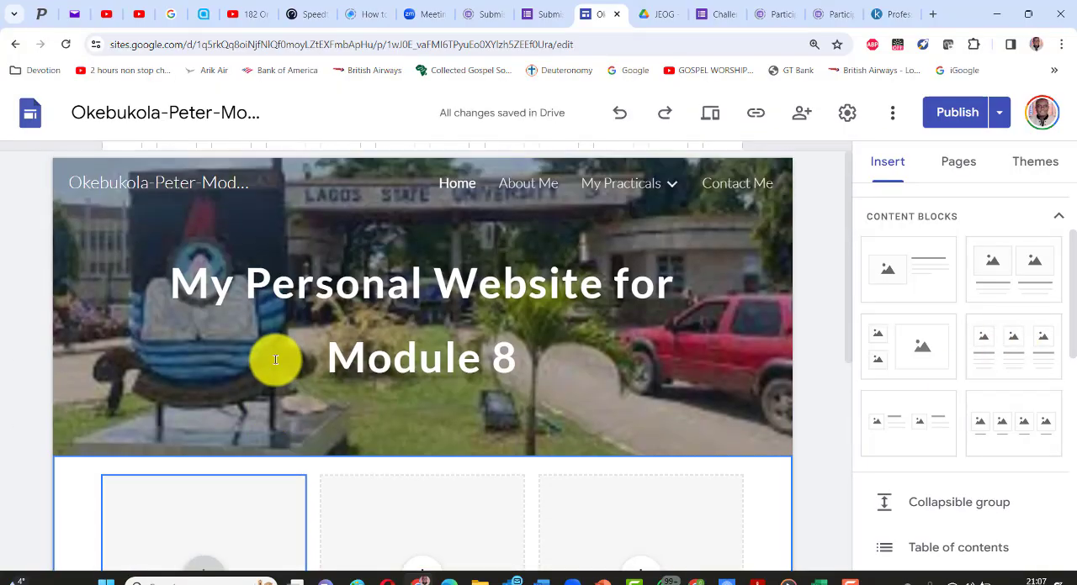
# - Enter "AI For Teaching", "AI For Research" and "AI for Everyday Life" as the headings under the three image placeholders
pyautogui.scroll(-1, 274, 361)
pyautogui.scroll(-1, 278, 351)
pyautogui.click(203, 497)
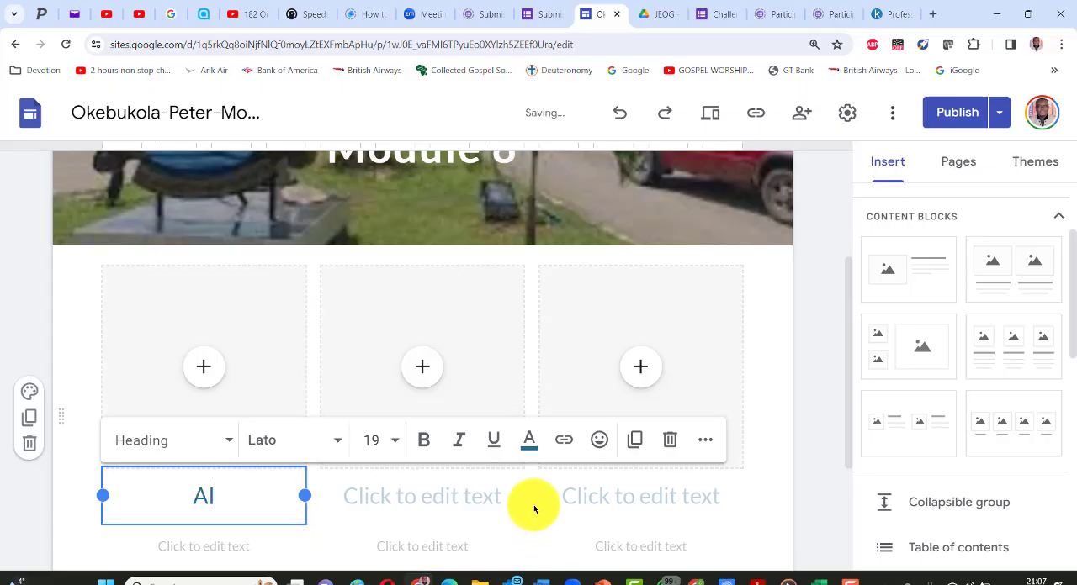
pyautogui.write('AI For T')
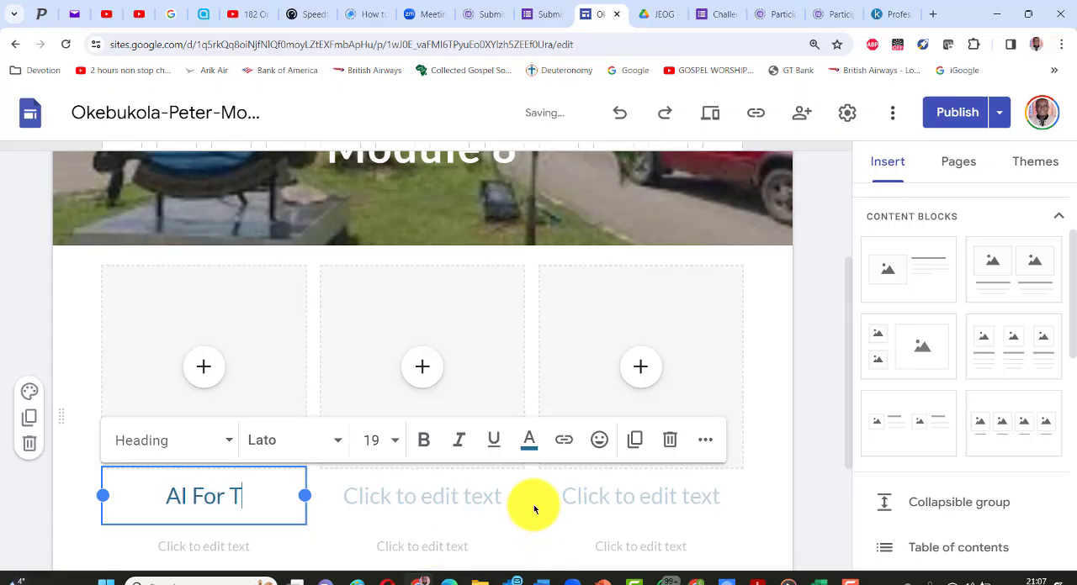
pyautogui.write('eaching')
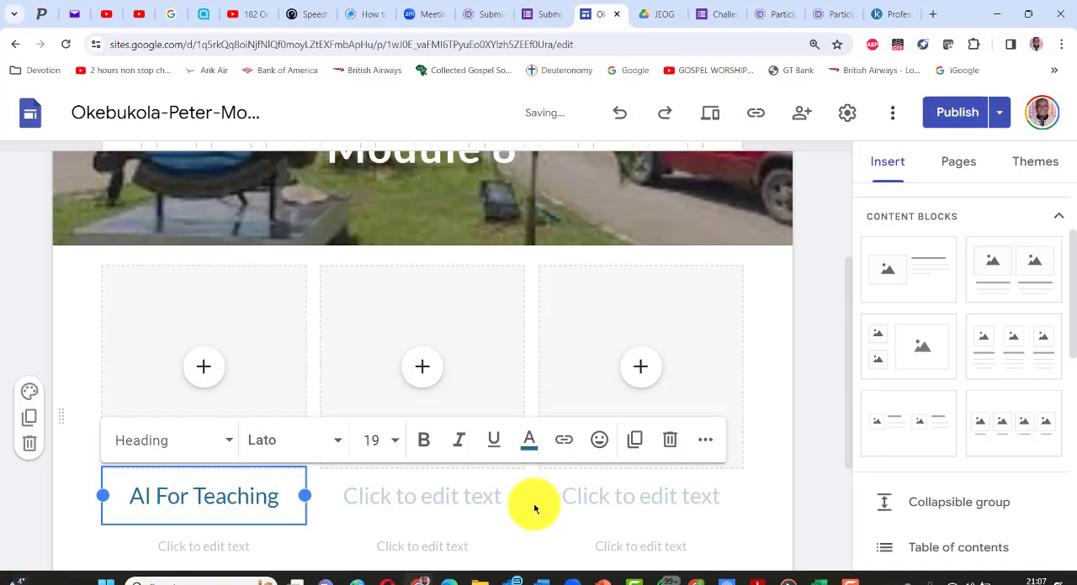
pyautogui.click(407, 497)
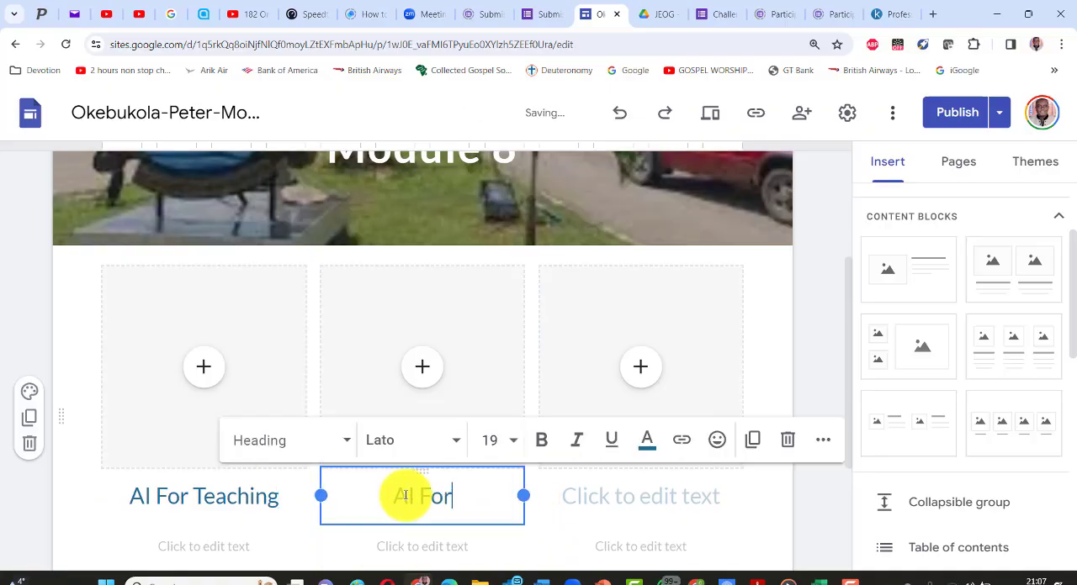
pyautogui.write('AI For Research')
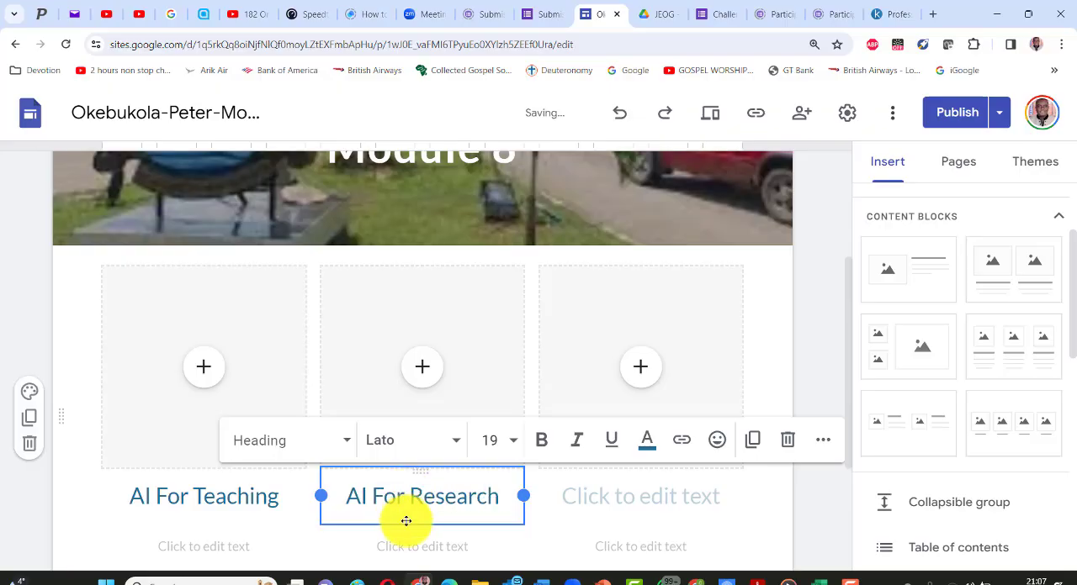
pyautogui.click(589, 492)
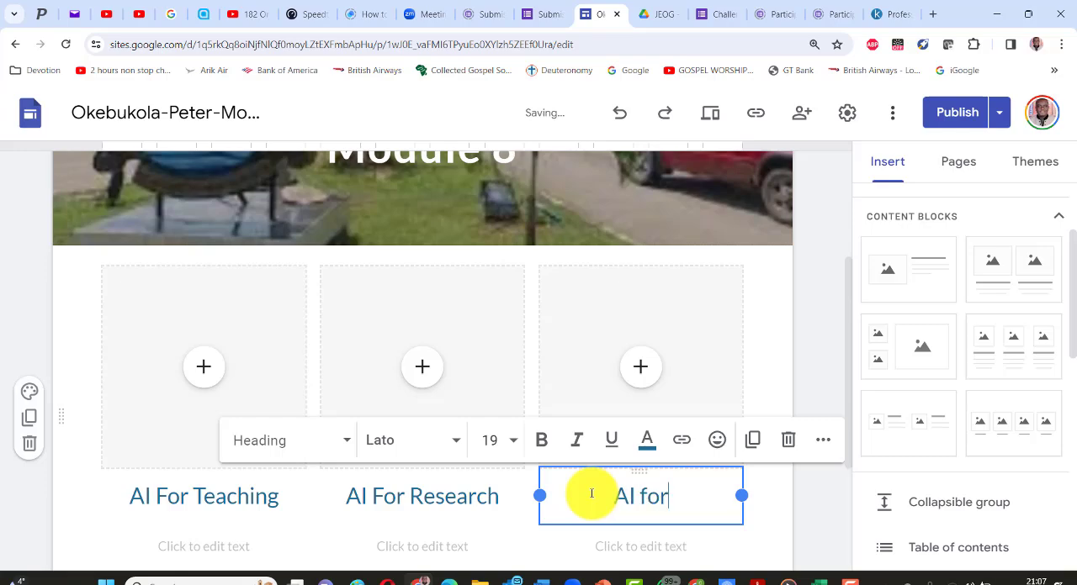
pyautogui.write('AI for Everyday')
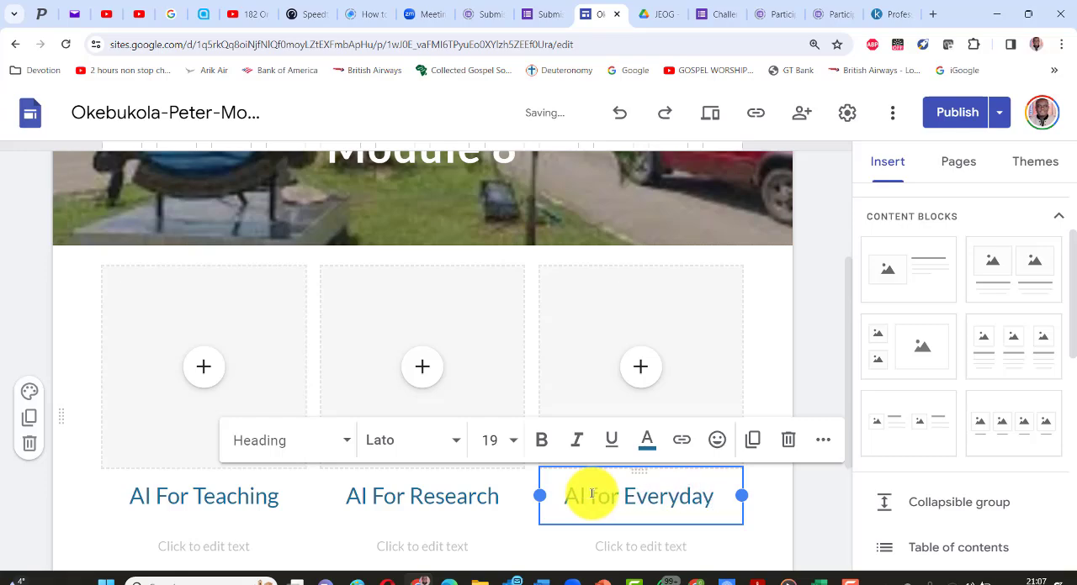
pyautogui.write(' Life')
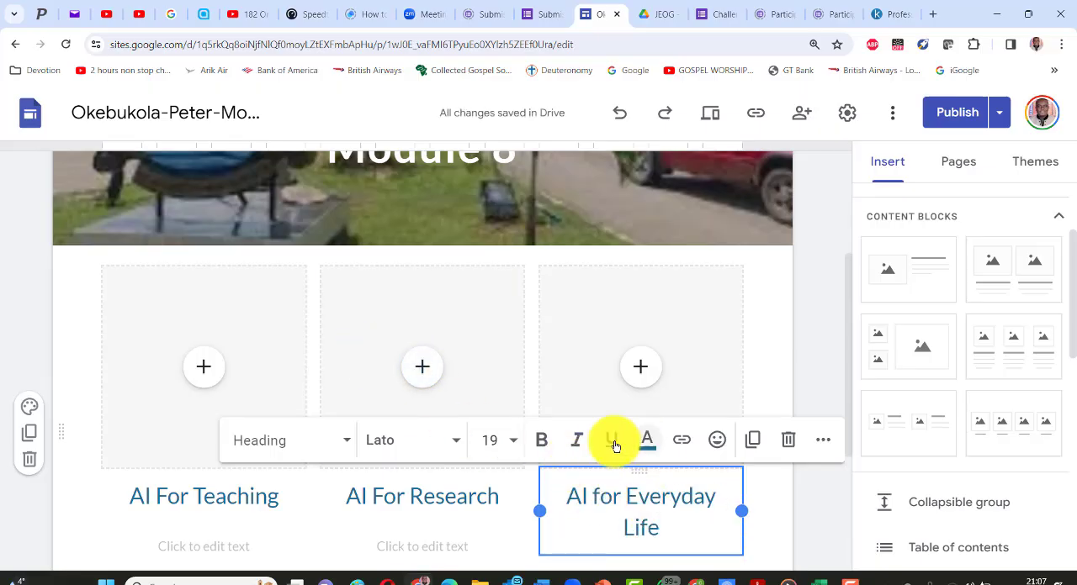
pyautogui.click(206, 370)
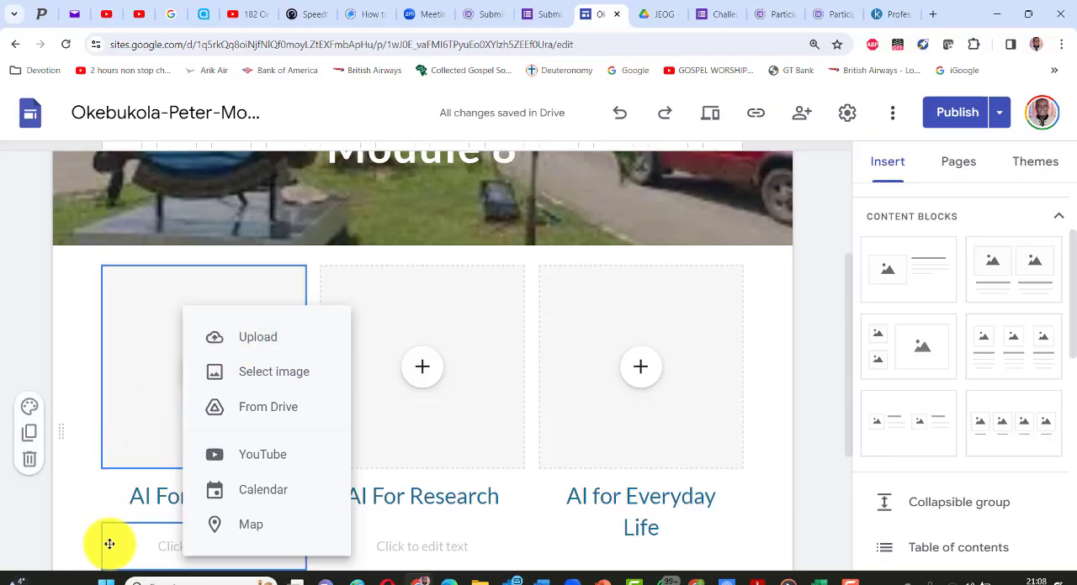
pyautogui.click(93, 516)
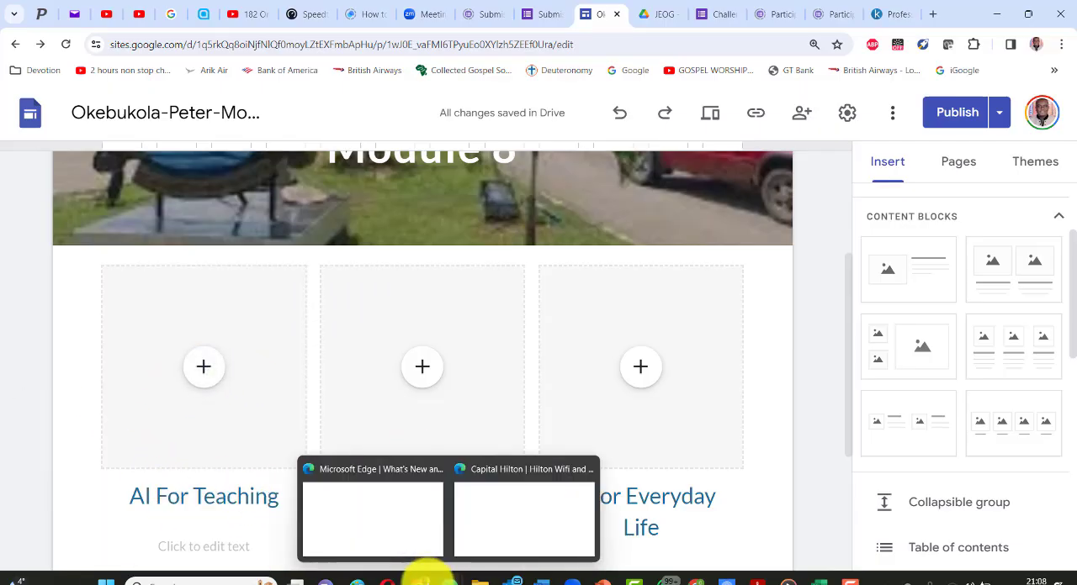
pyautogui.click(418, 580)
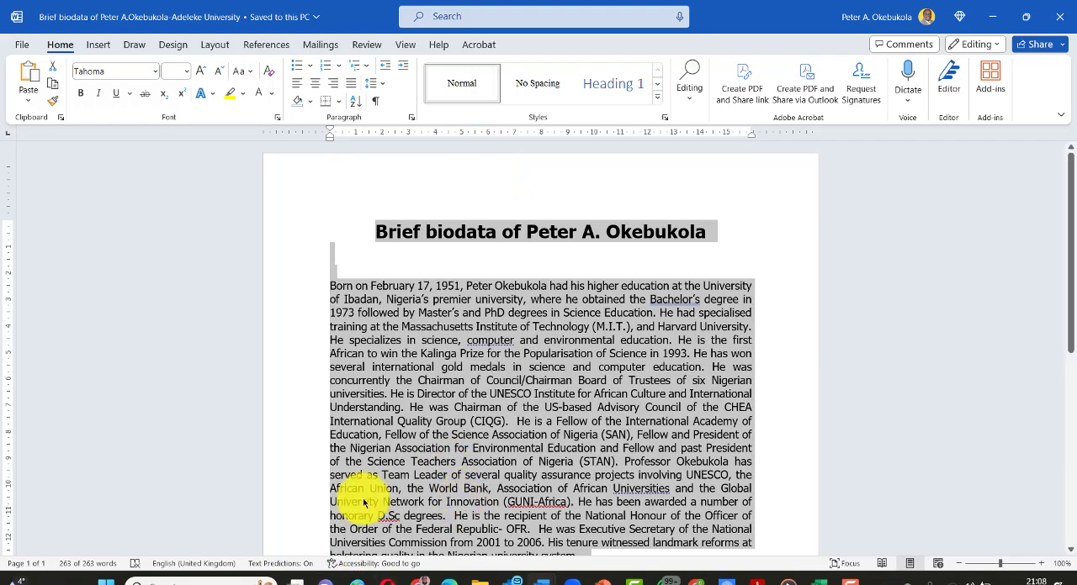
# - Return to the browser and search Google for images of "AI for teaching"
pyautogui.hotkey('alt', 'Tab')
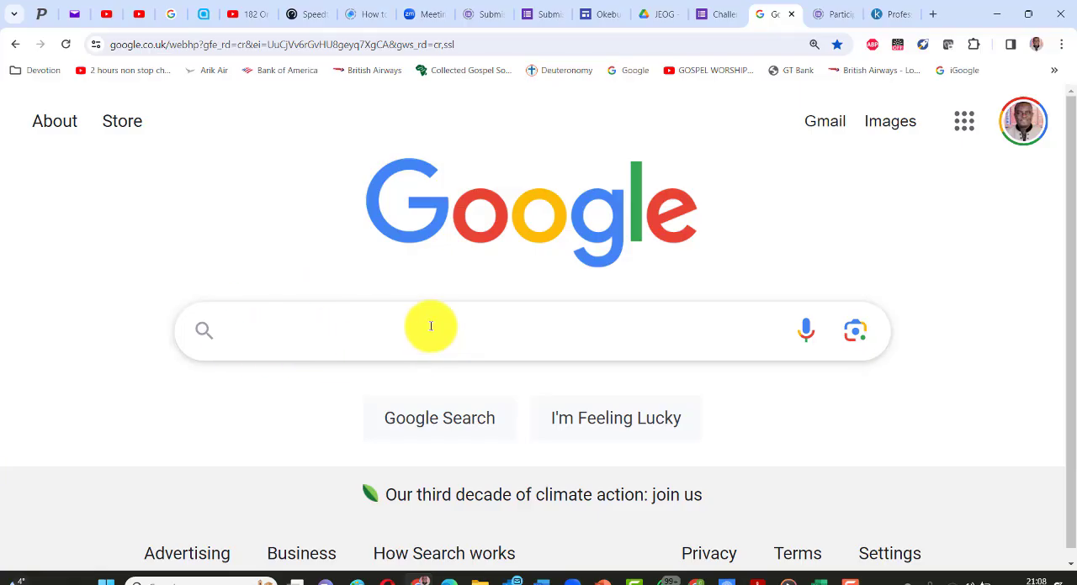
pyautogui.write('A')
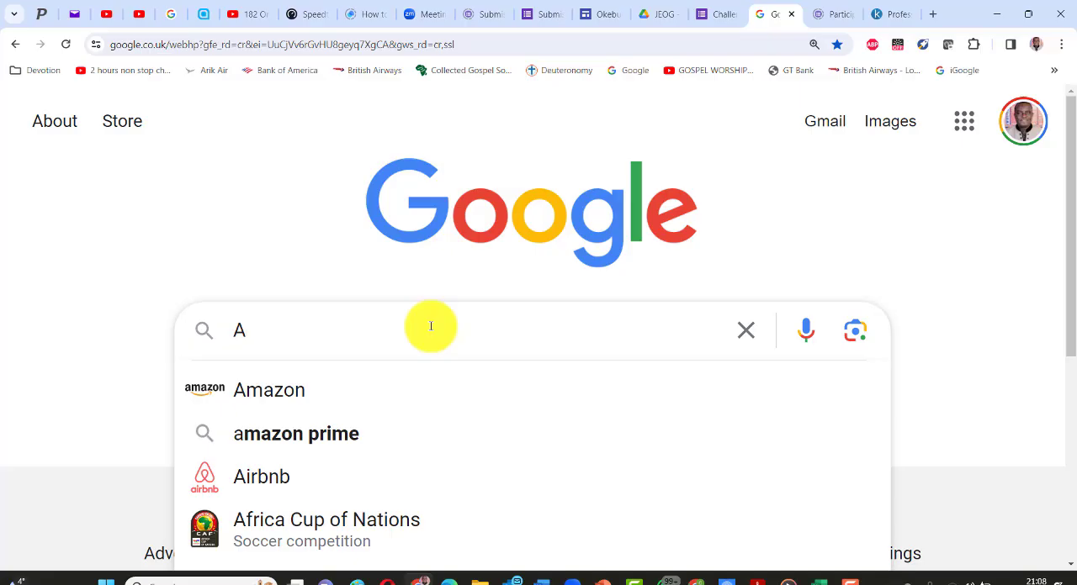
pyautogui.write('I for ')
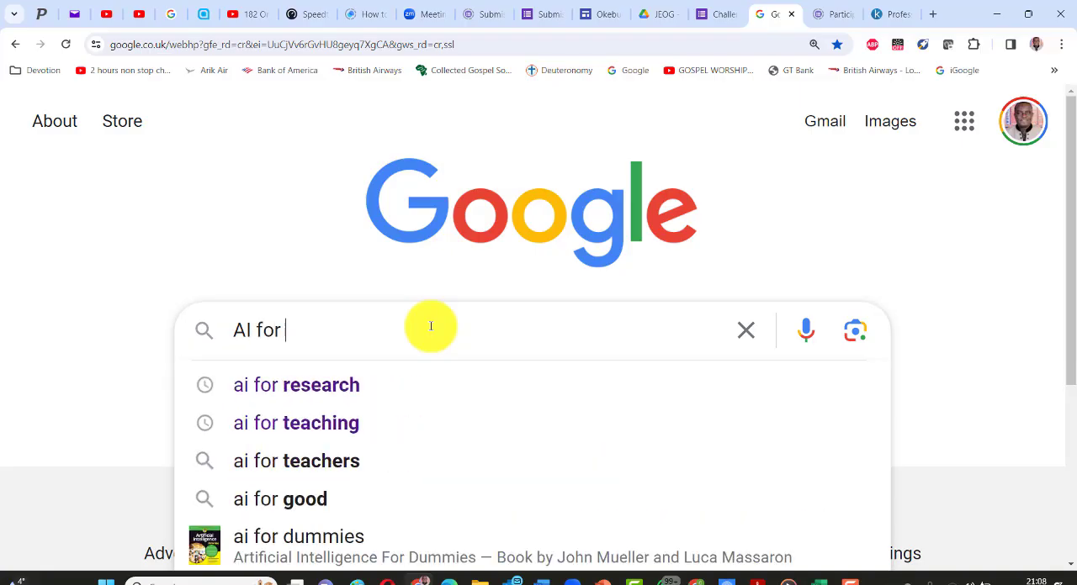
pyautogui.write('teaching')
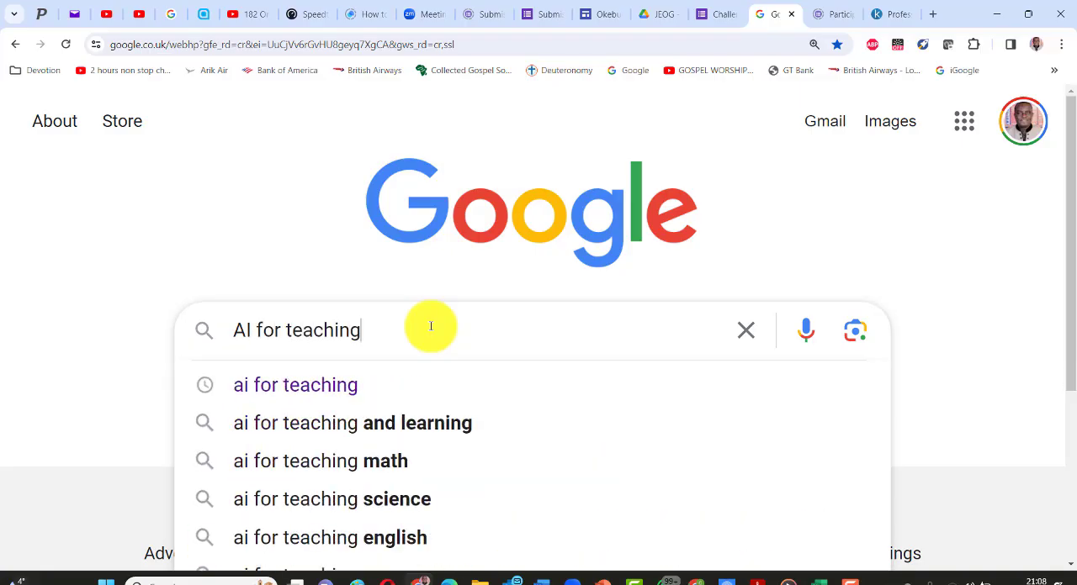
pyautogui.press('Return')
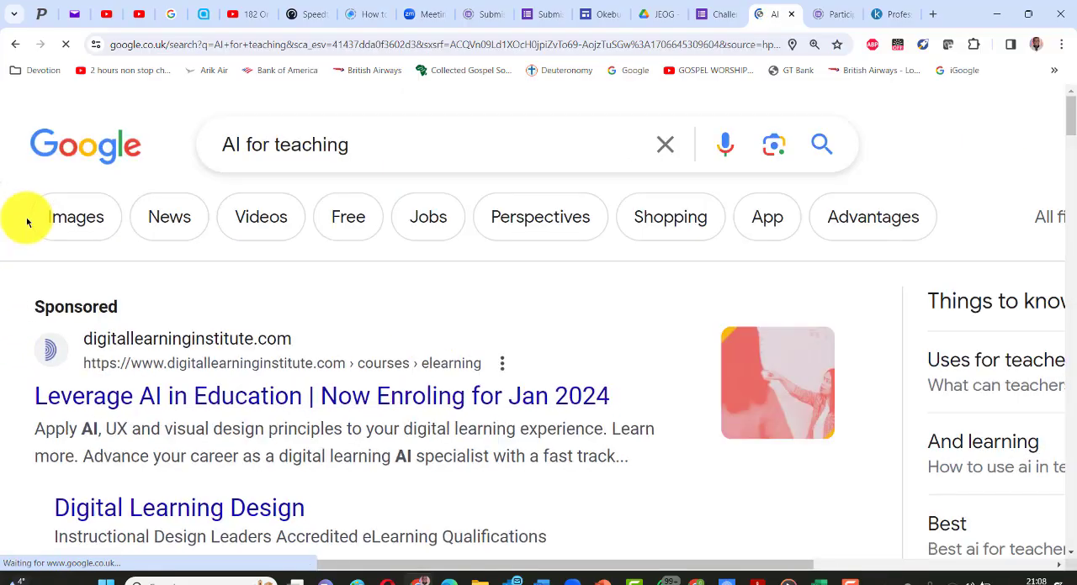
pyautogui.click(89, 222)
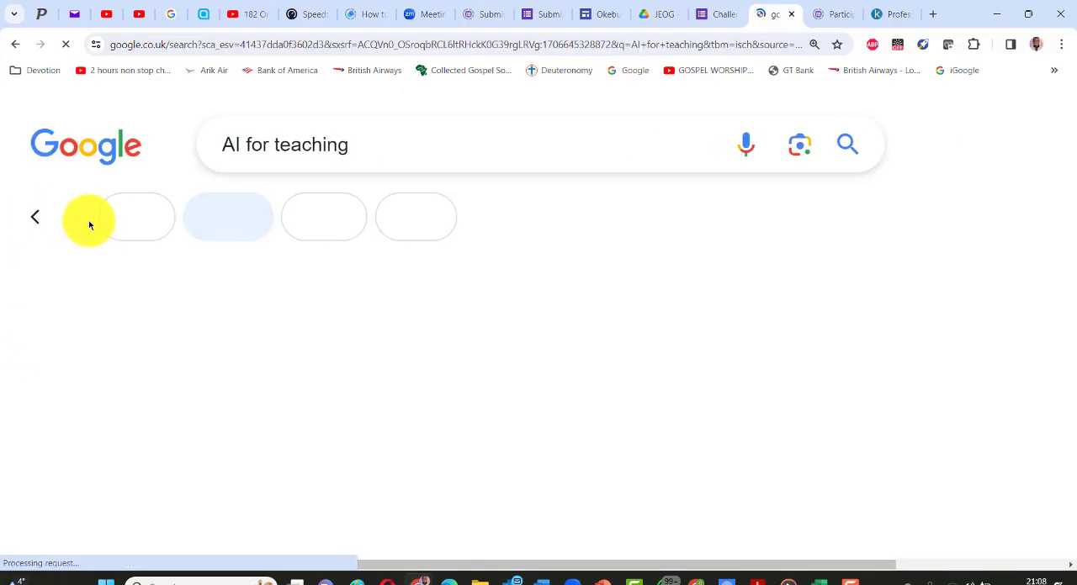
# - Browse the image results and copy the picture of a robot speaking at a lectern against blue formulas
pyautogui.scroll(-2, 435, 365)
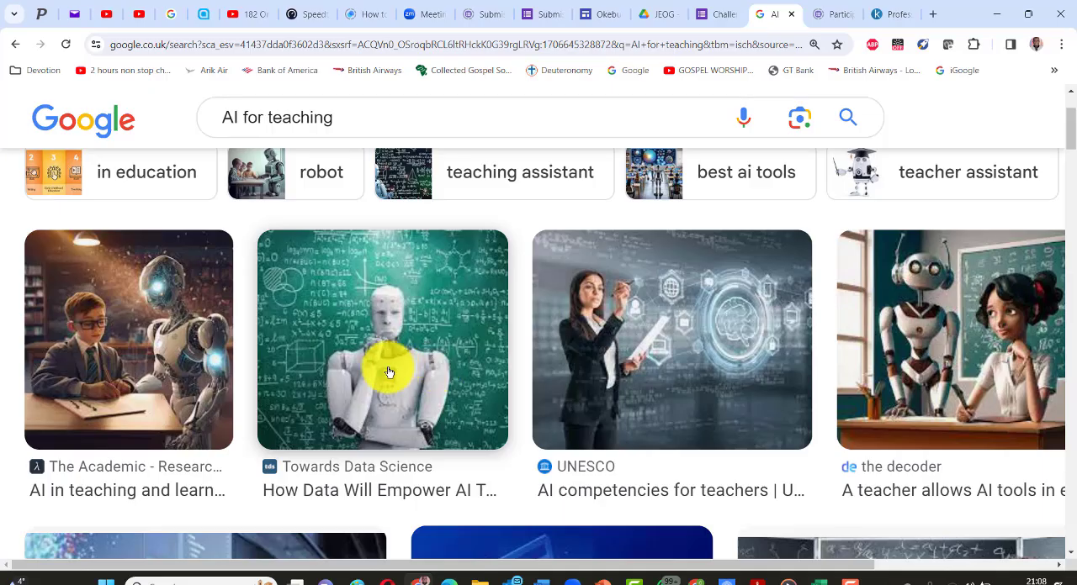
pyautogui.scroll(-2, 412, 363)
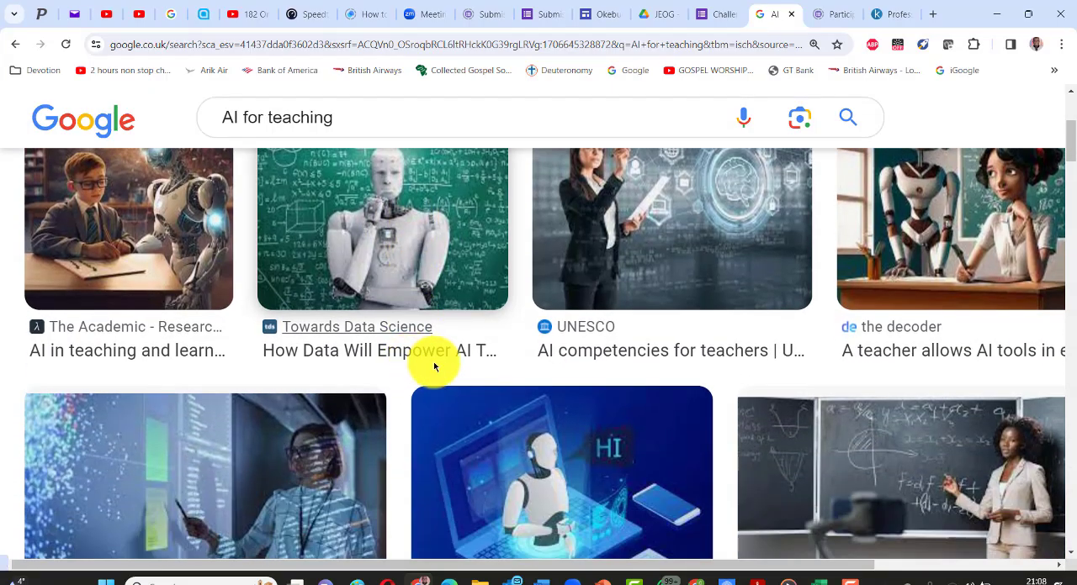
pyautogui.scroll(3, 993, 418)
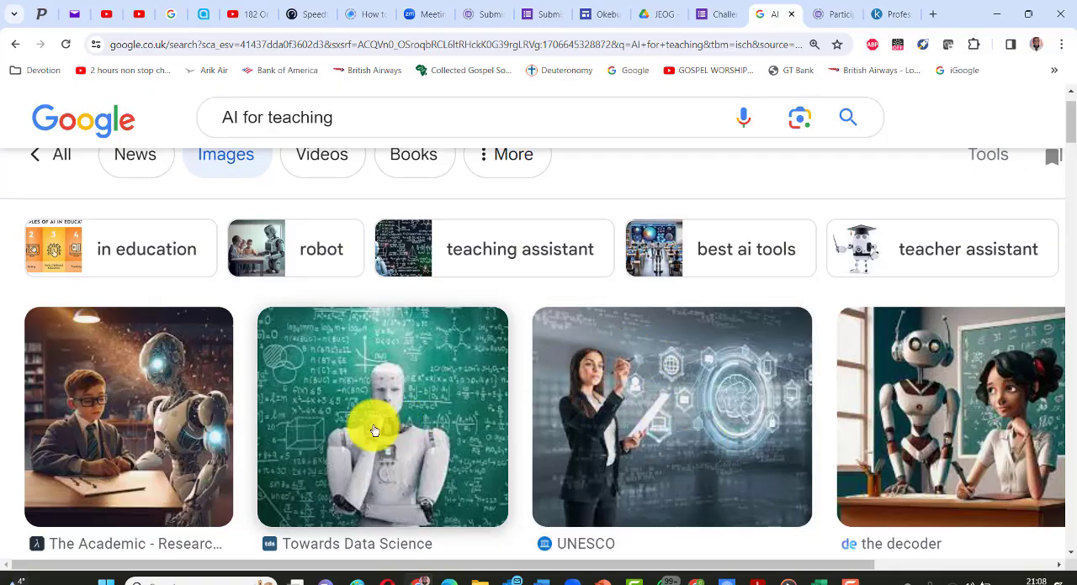
pyautogui.scroll(-8, 312, 420)
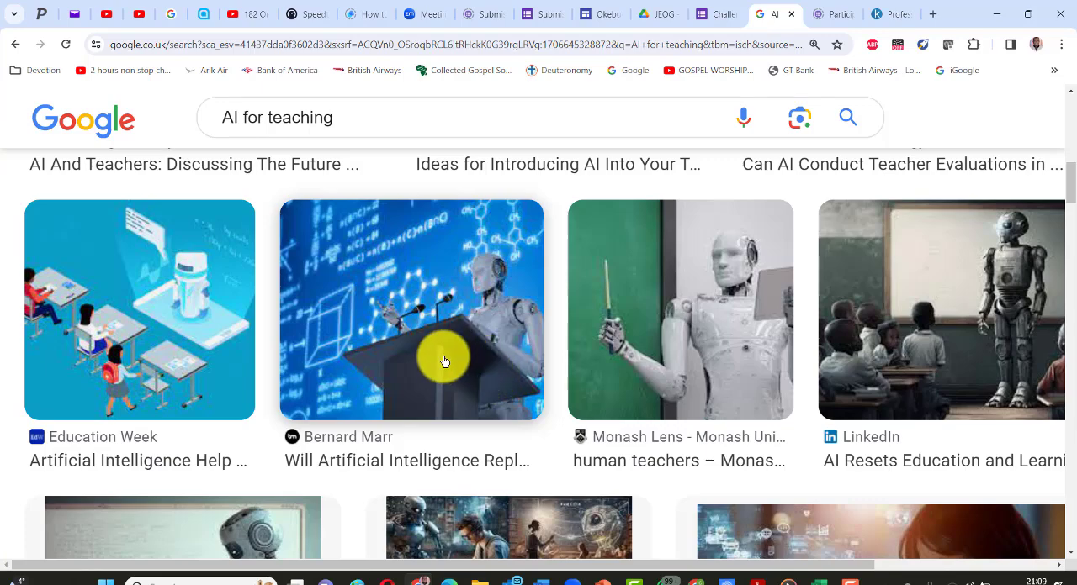
pyautogui.rightClick(477, 281)
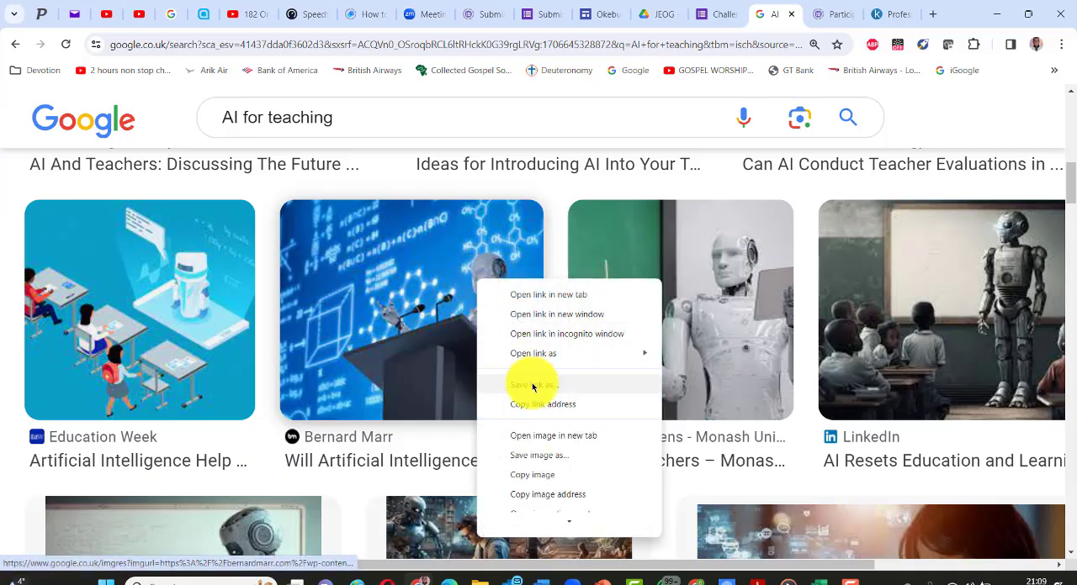
pyautogui.click(566, 476)
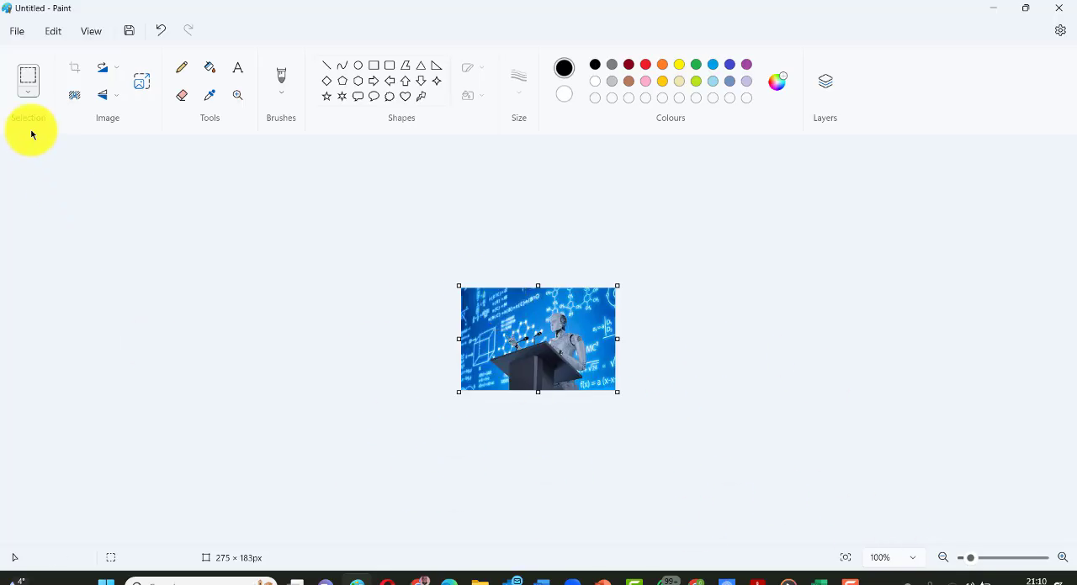
# - Save the robot picture in Paint as a JPEG named "AI for Teaching" in the "Materials for my website" folder
pyautogui.click(17, 33)
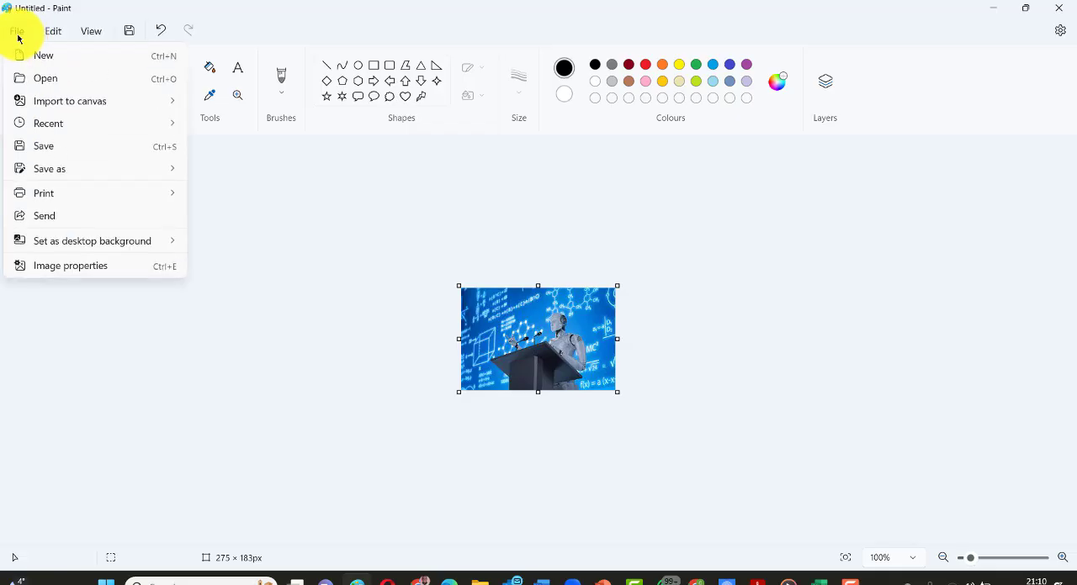
pyautogui.click(48, 149)
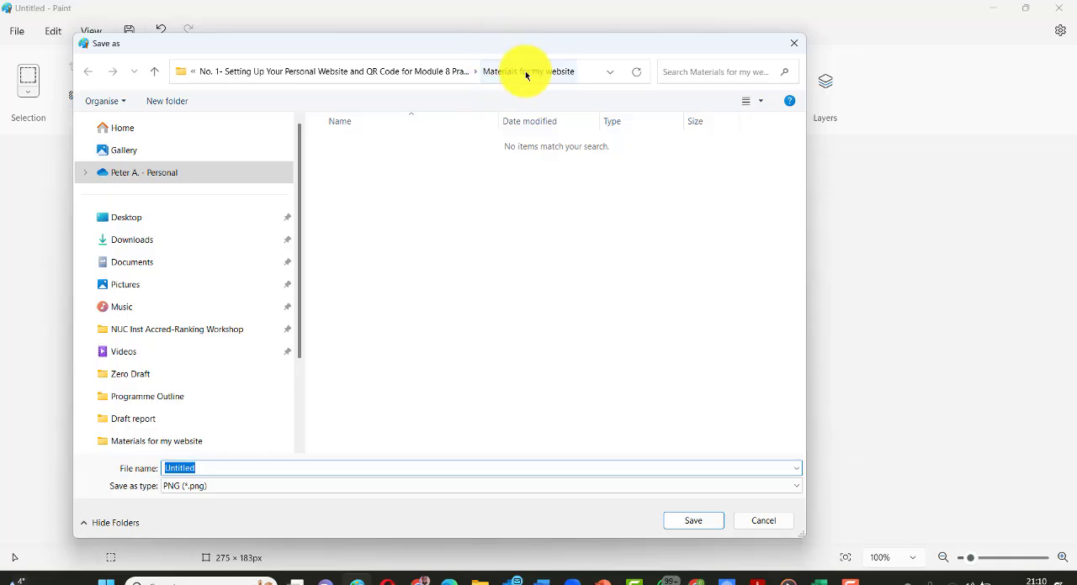
pyautogui.click(797, 488)
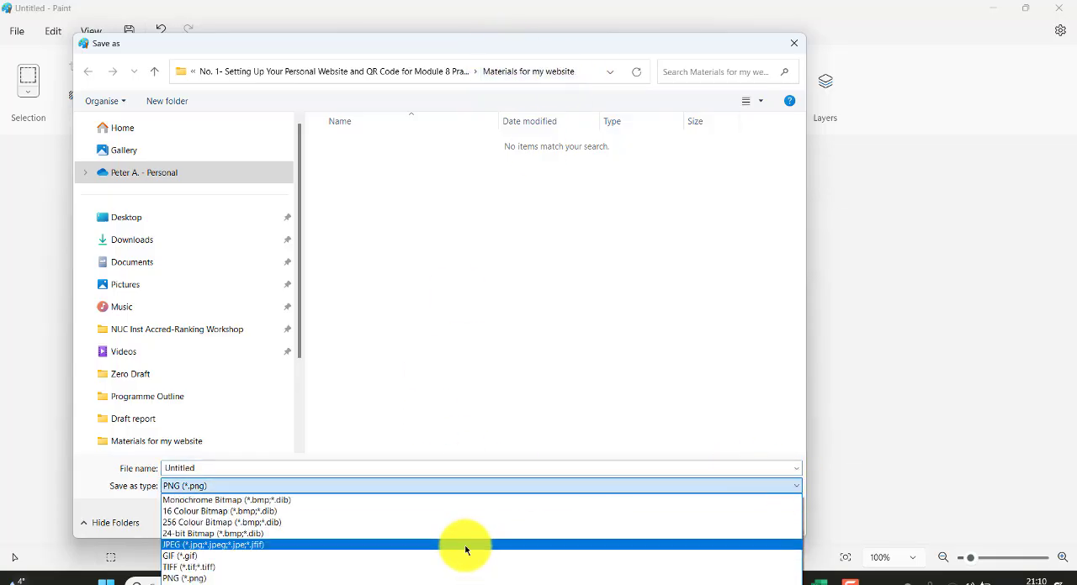
pyautogui.click(465, 545)
pyautogui.doubleClick(190, 469)
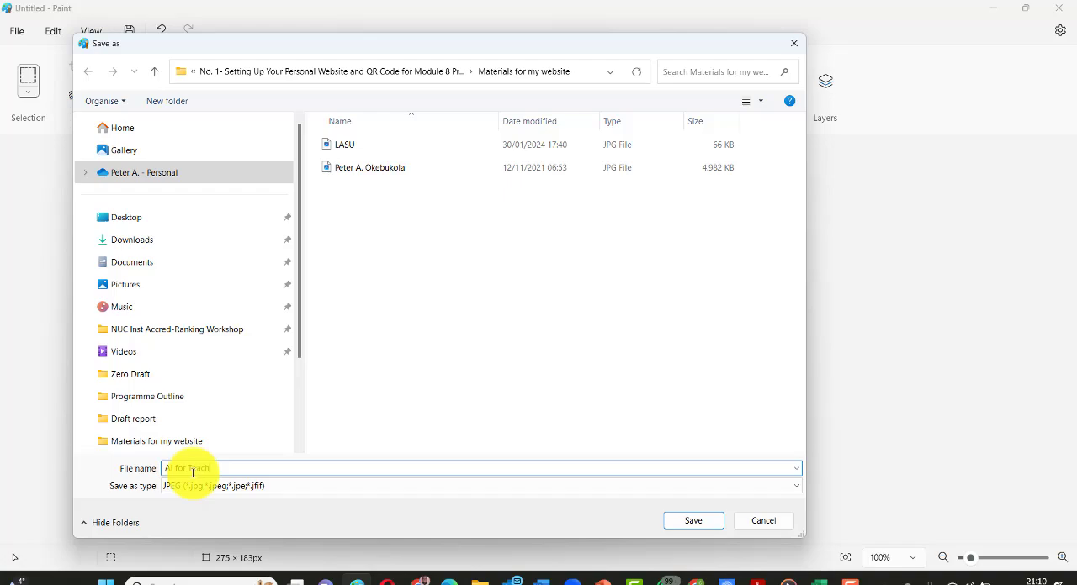
pyautogui.press('Return')
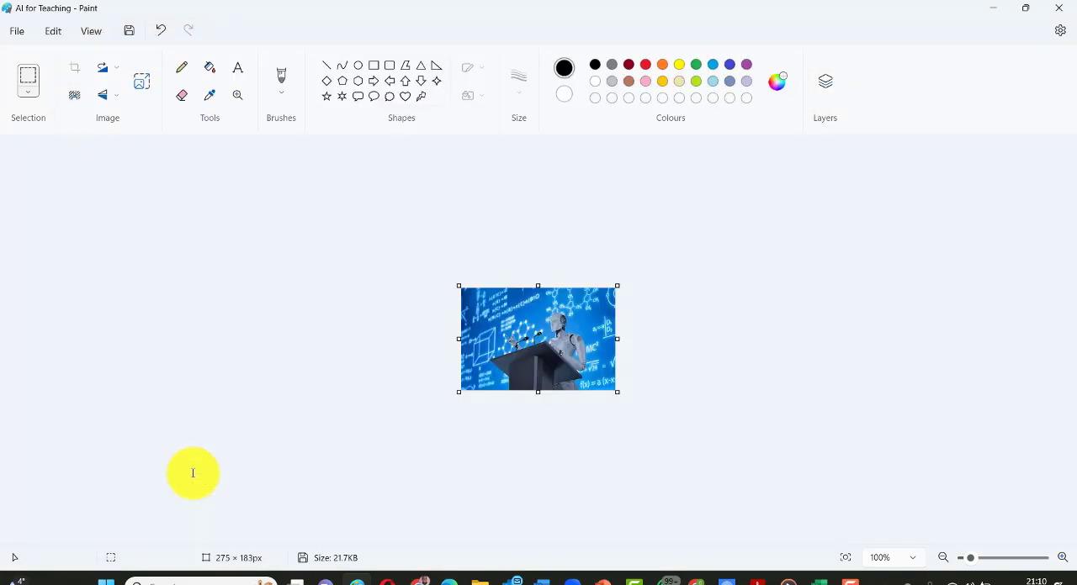
# - Return to the Google Sites editor and upload the "AI for Teaching" picture into the placeholder above the AI For Teaching heading
pyautogui.moveTo(423, 577)
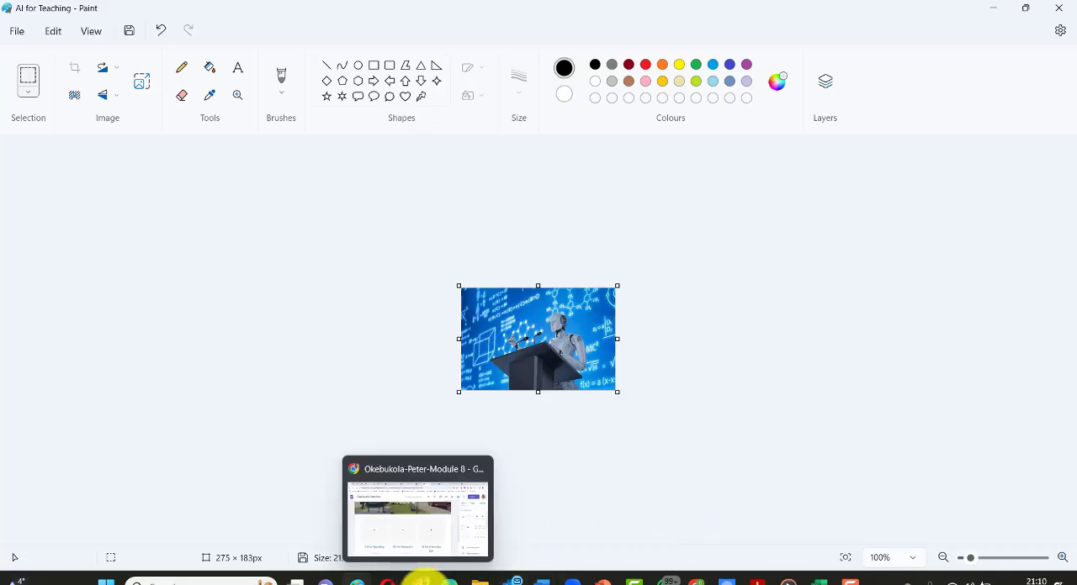
pyautogui.click(427, 529)
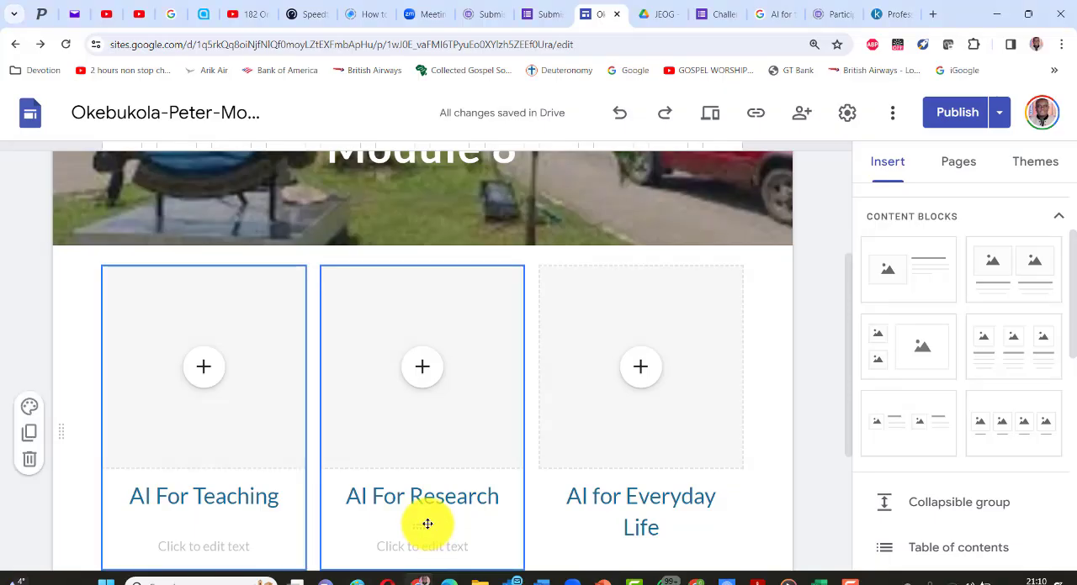
pyautogui.click(205, 371)
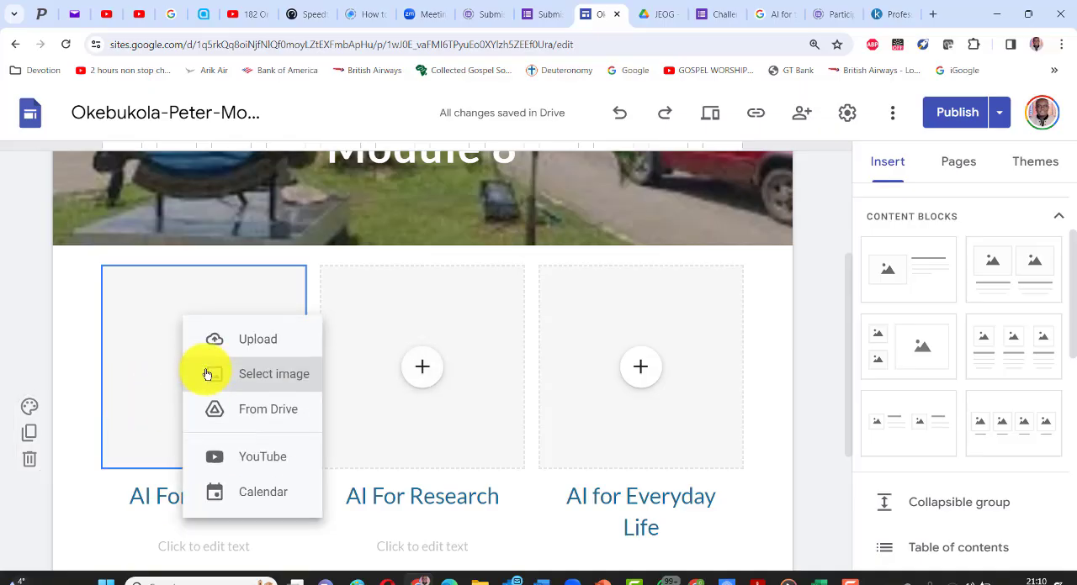
pyautogui.click(246, 341)
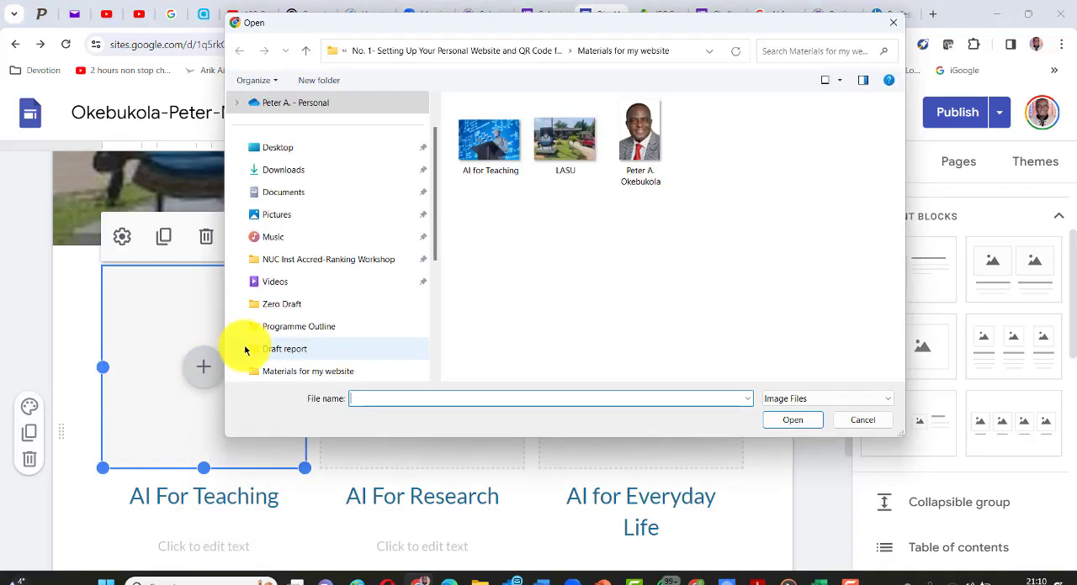
pyautogui.doubleClick(485, 137)
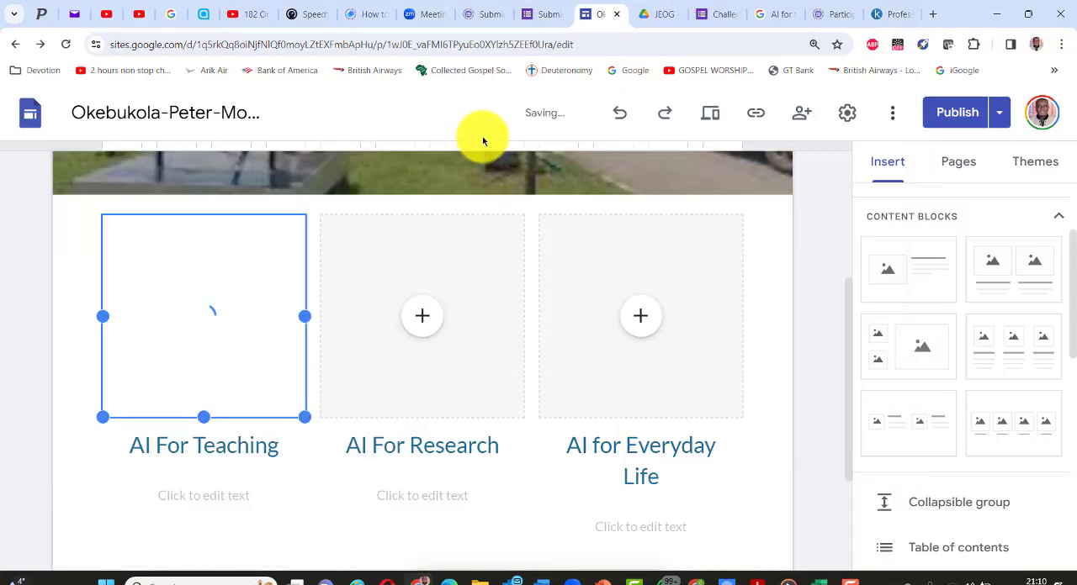
# - Review the Home page from the header down to the empty area below the three image columns
pyautogui.scroll(3, 315, 356)
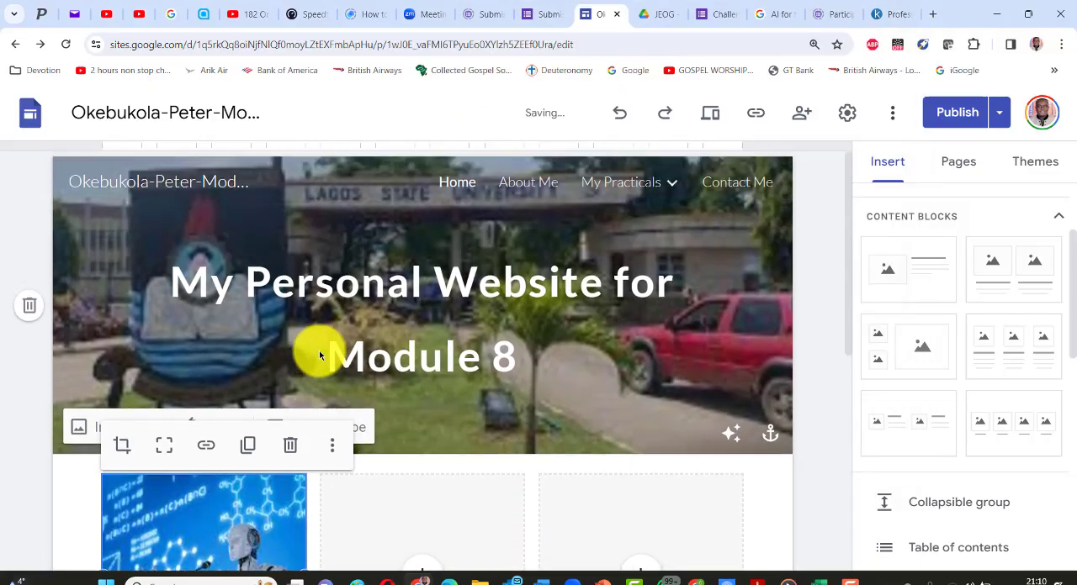
pyautogui.scroll(-2, 471, 475)
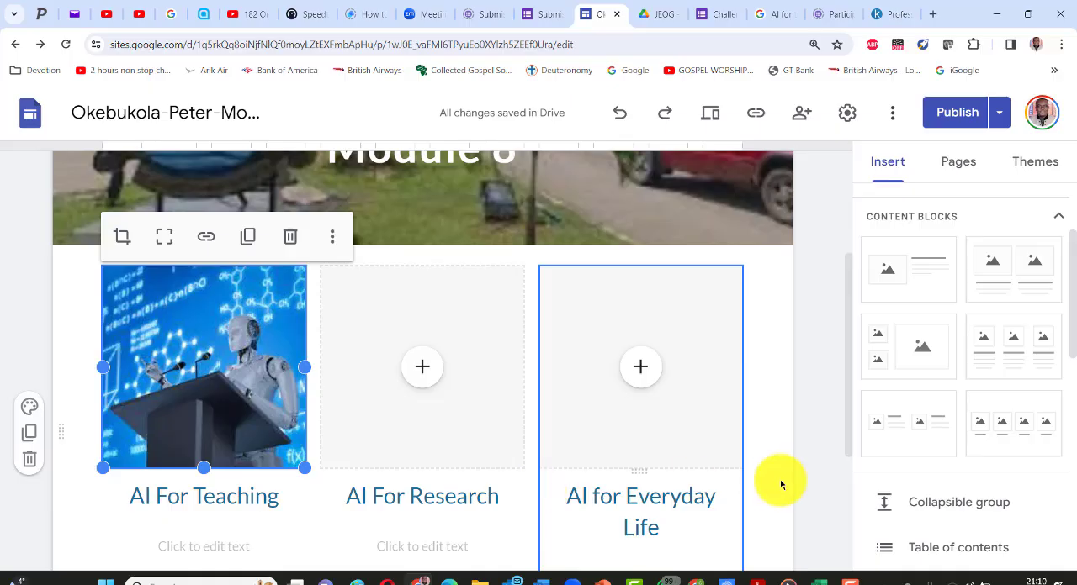
pyautogui.scroll(2, 448, 366)
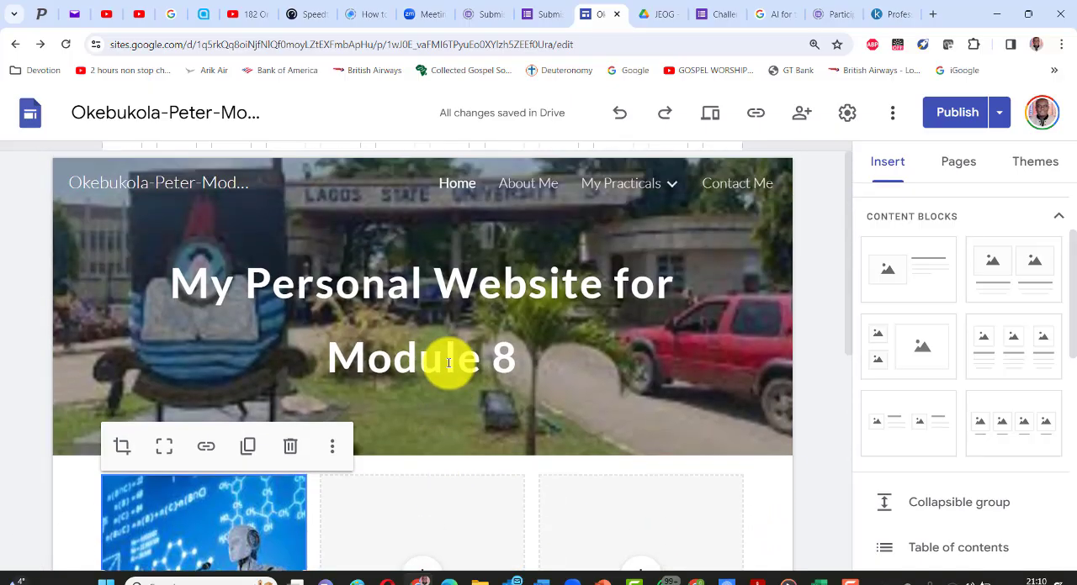
pyautogui.scroll(-2, 446, 360)
pyautogui.scroll(2, 443, 356)
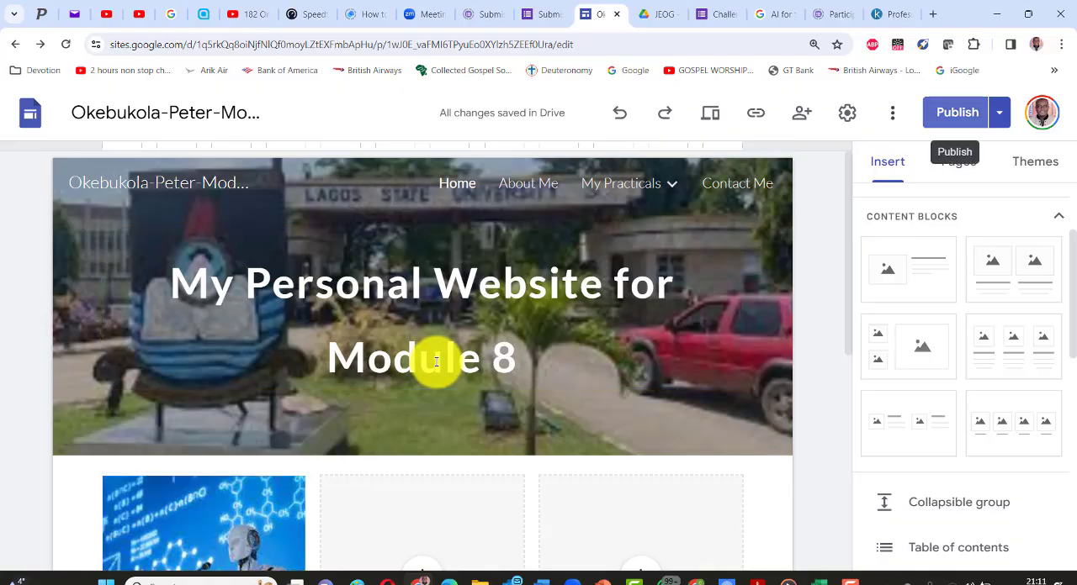
pyautogui.scroll(-4, 550, 355)
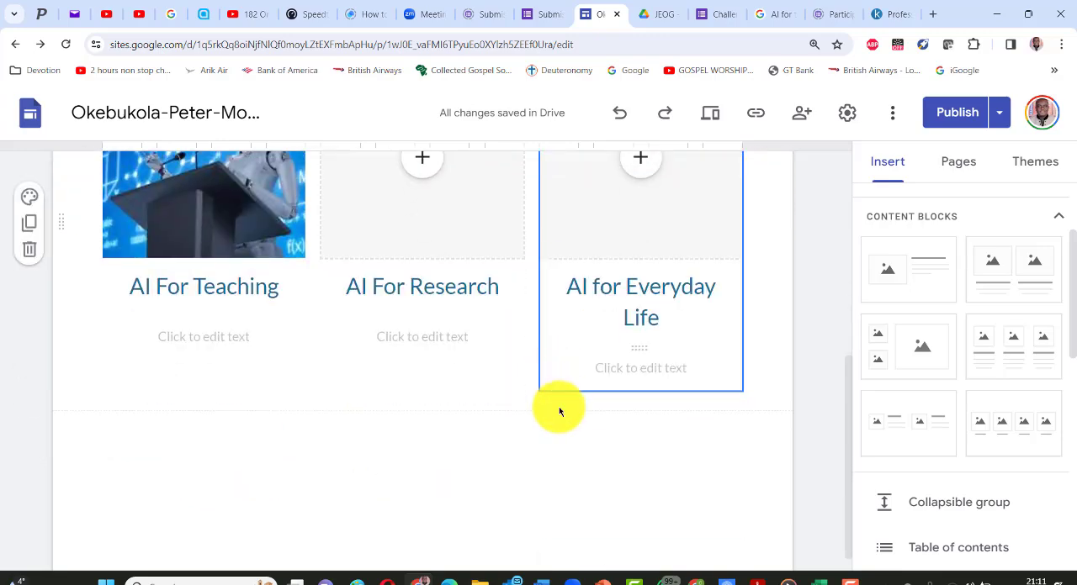
pyautogui.scroll(-1, 431, 402)
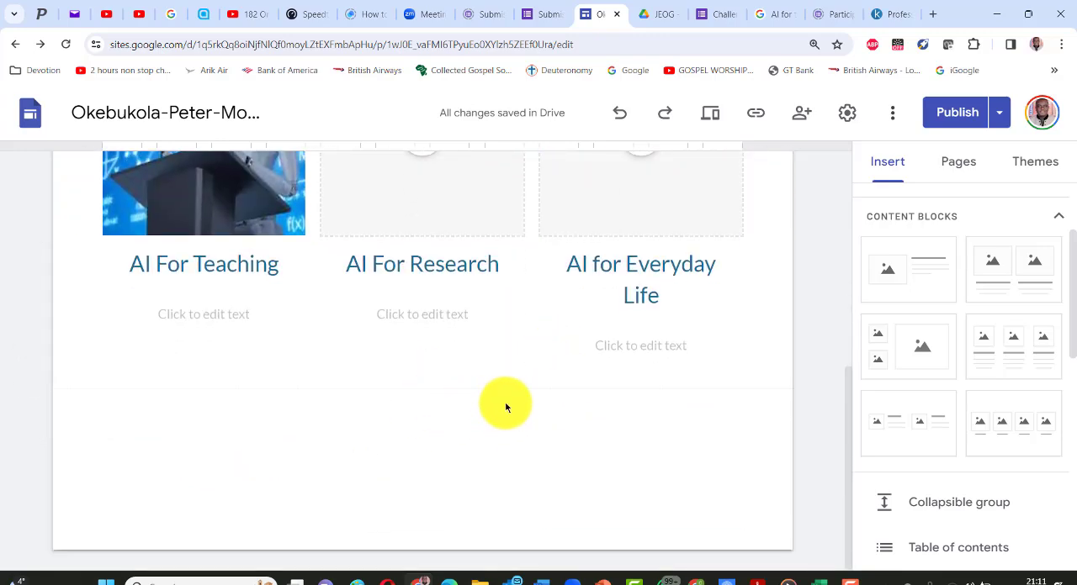
pyautogui.scroll(5, 504, 407)
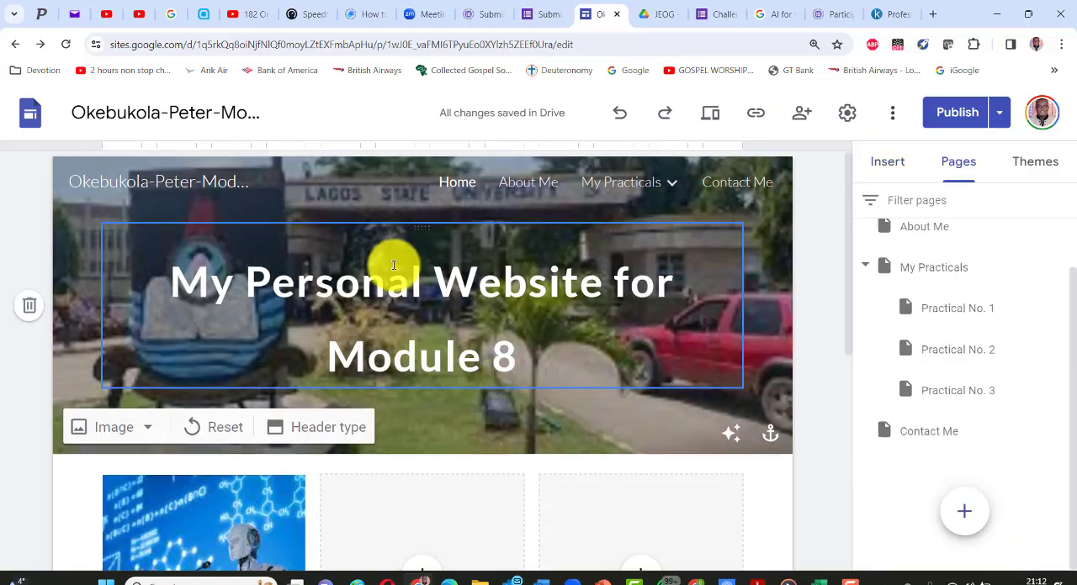
# - Add a footer to the site containing the owner's name followed by "My Personal Website for Module 8- 2024"
pyautogui.scroll(-2, 391, 267)
pyautogui.scroll(-4, 397, 268)
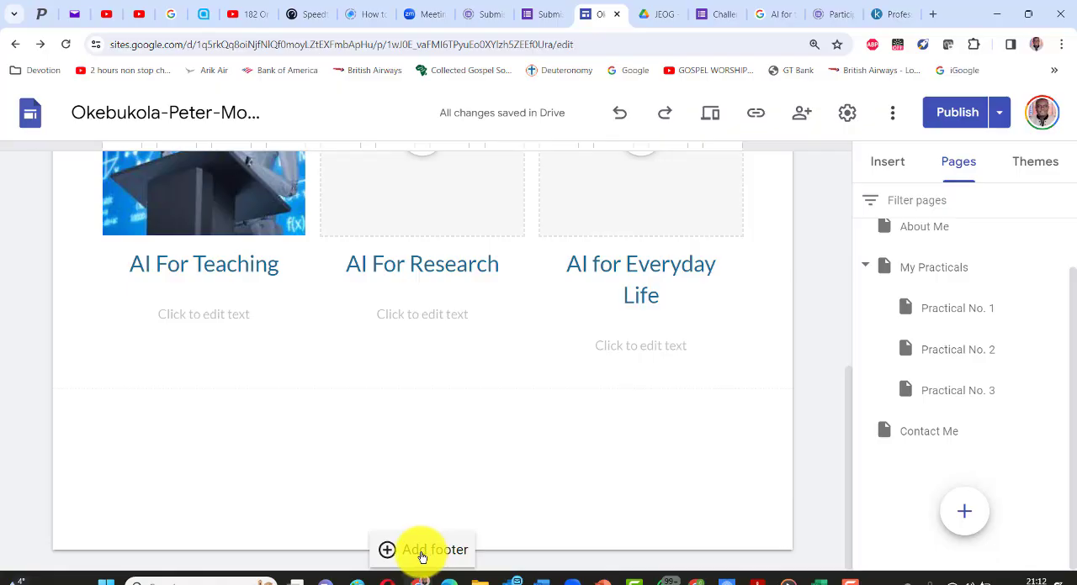
pyautogui.click(422, 557)
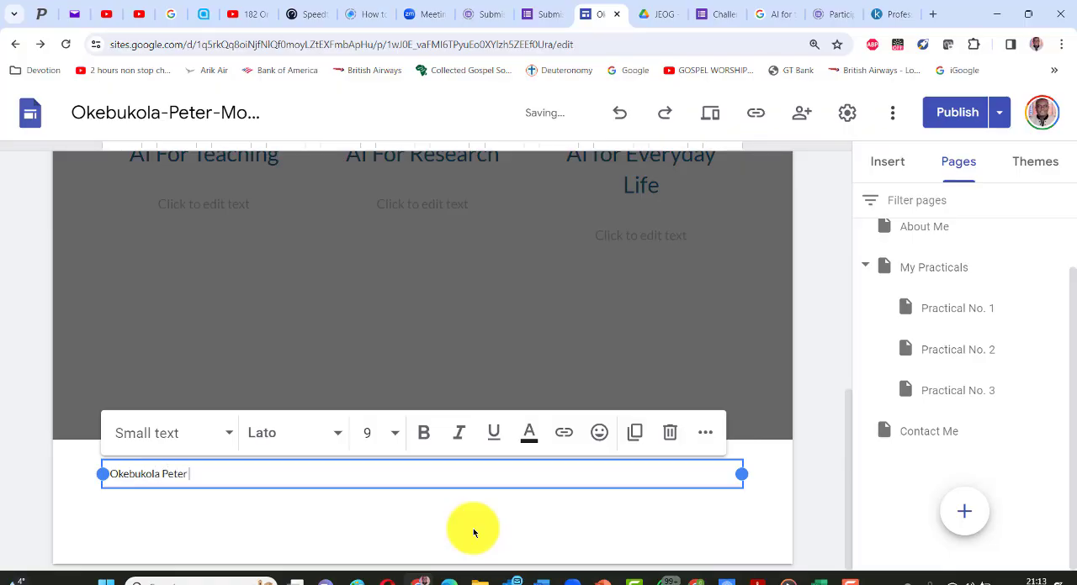
pyautogui.write('My Personal Website for Module 8- 2024')
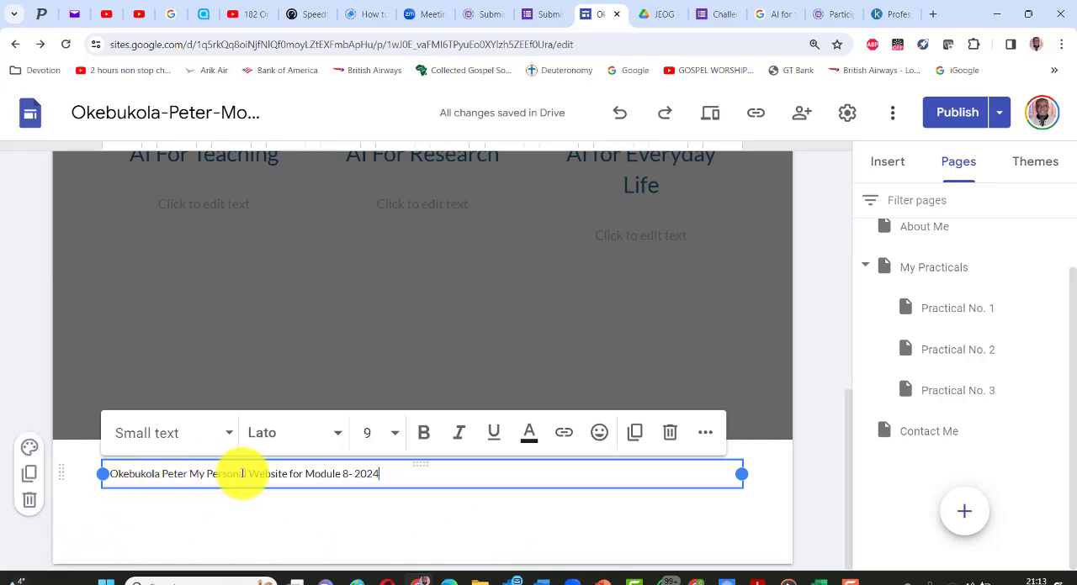
# - Centre the footer text horizontally
pyautogui.click(705, 434)
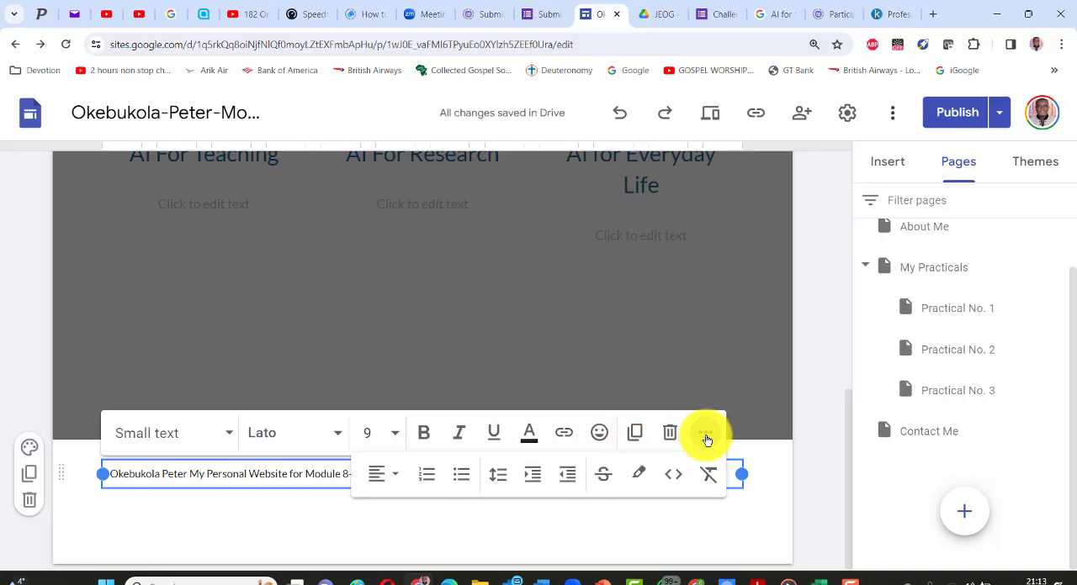
pyautogui.click(395, 478)
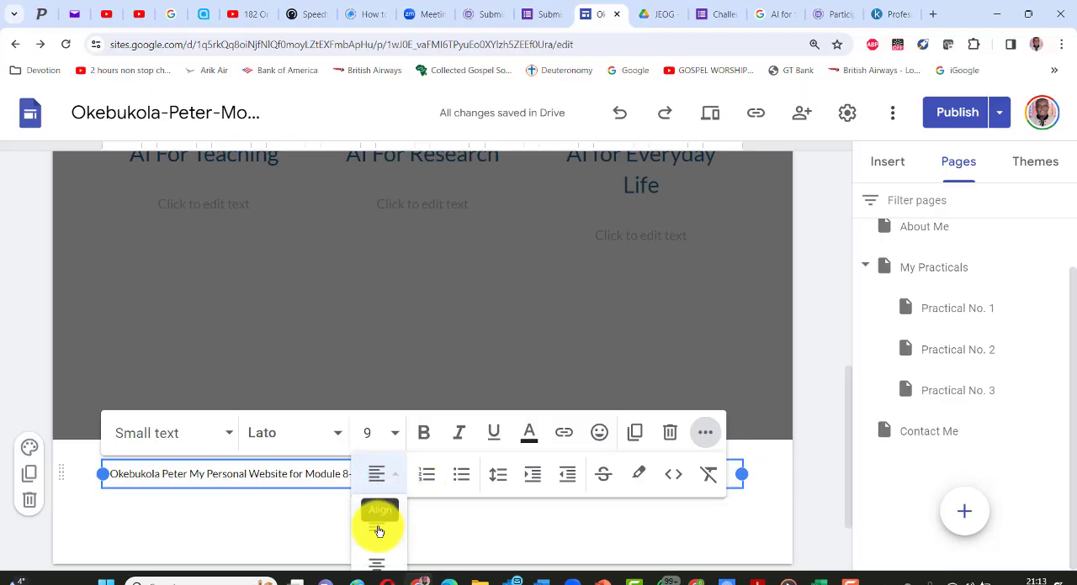
pyautogui.scroll(-1, 378, 531)
pyautogui.click(383, 496)
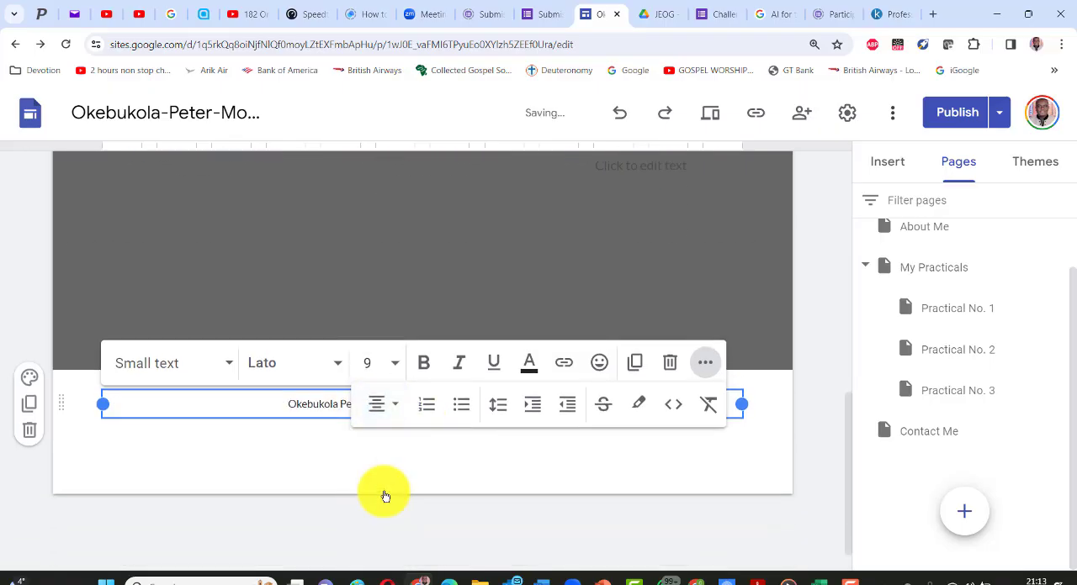
pyautogui.scroll(1, 353, 475)
# - Apply the Style 3 section colour to the footer and leave footer editing
pyautogui.moveTo(27, 477)
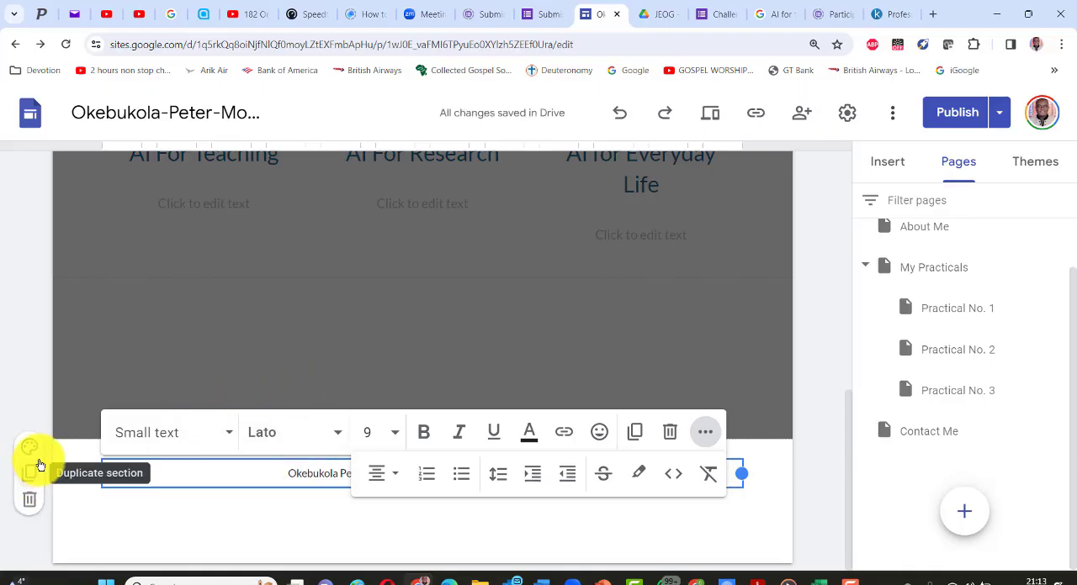
pyautogui.click(28, 449)
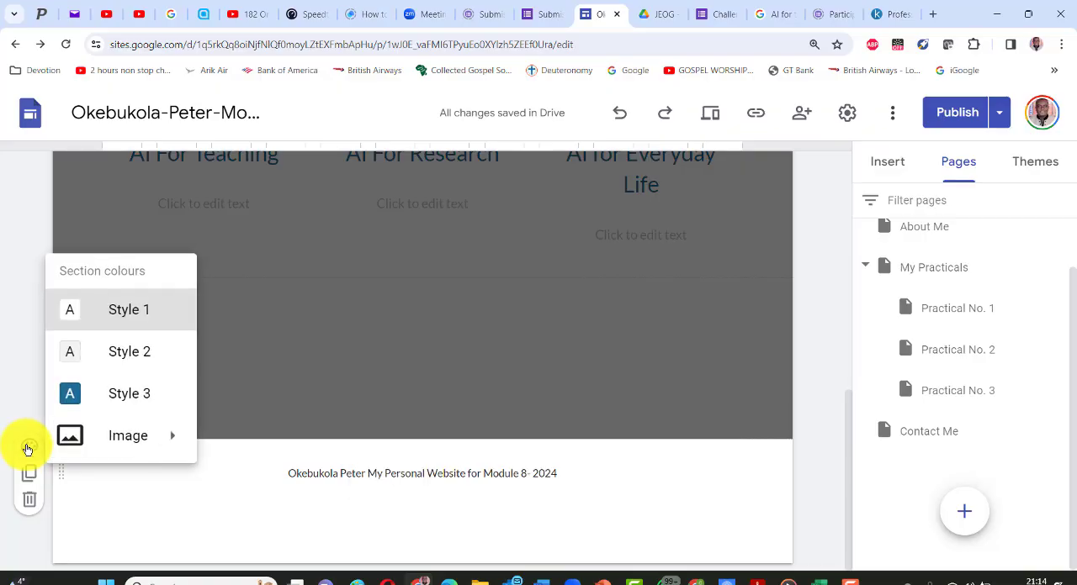
pyautogui.click(88, 397)
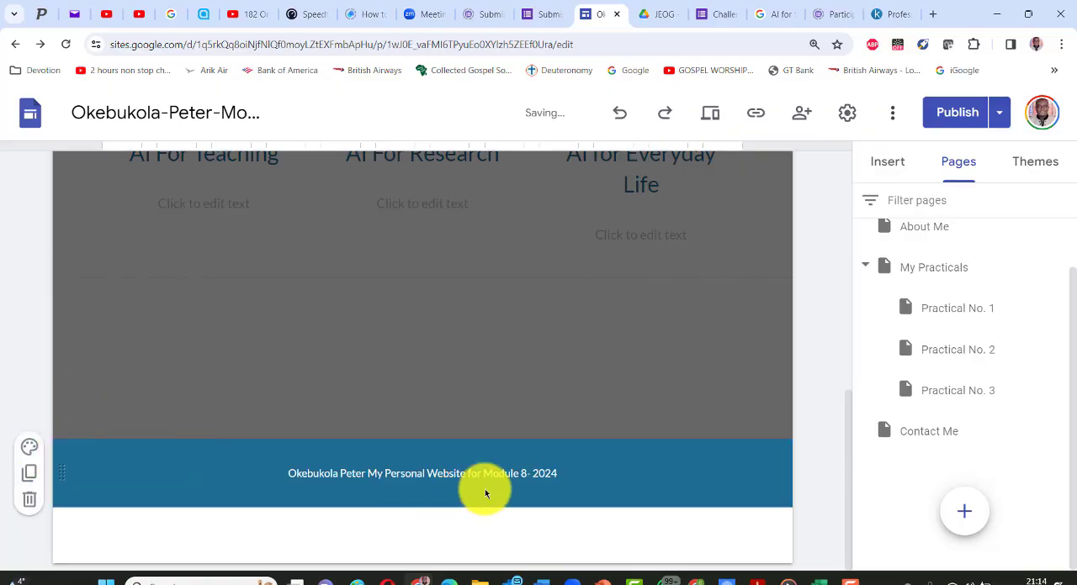
pyautogui.click(27, 450)
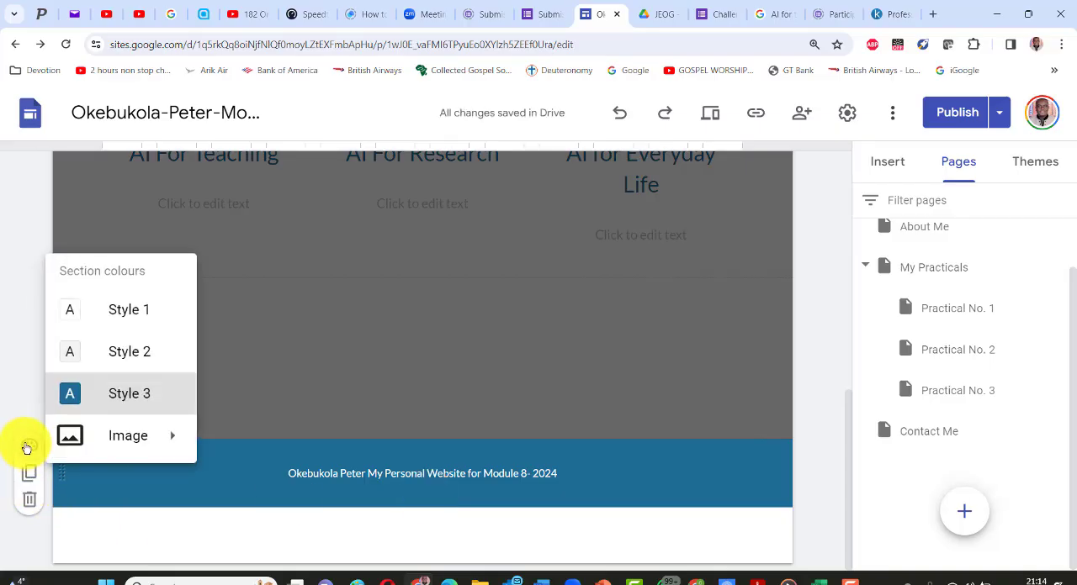
pyautogui.moveTo(110, 448)
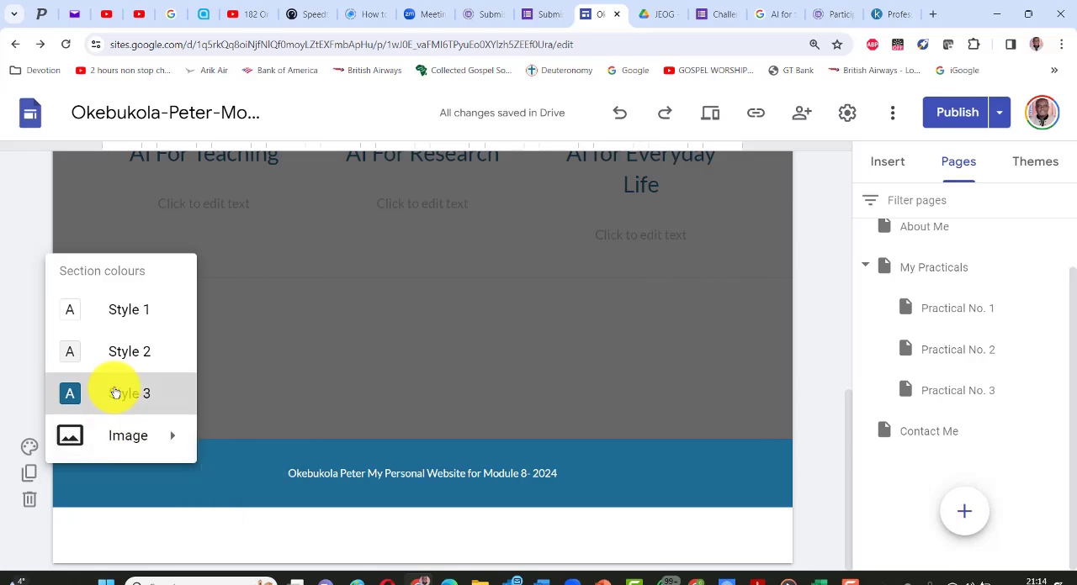
pyautogui.click(486, 375)
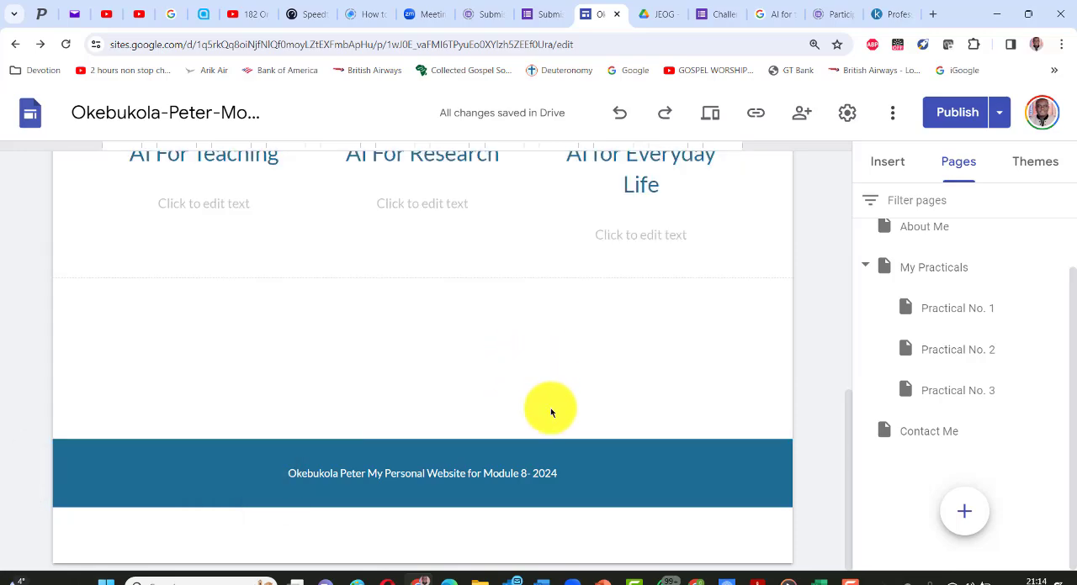
# - Review the draft's Home page and footer changes against the currently published version and publish the updated site
pyautogui.scroll(6, 543, 424)
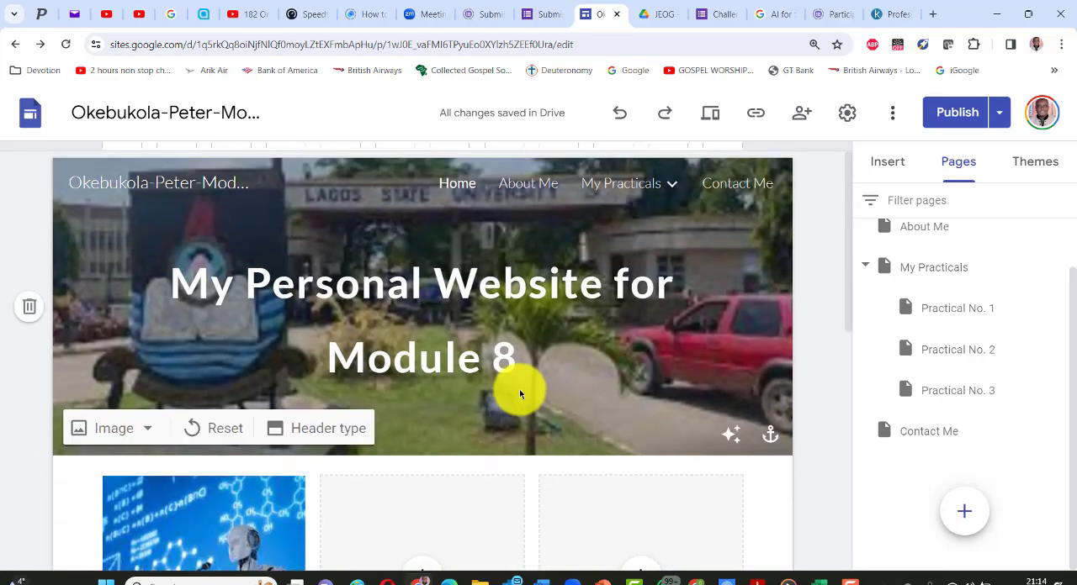
pyautogui.click(959, 113)
pyautogui.rightClick(961, 125)
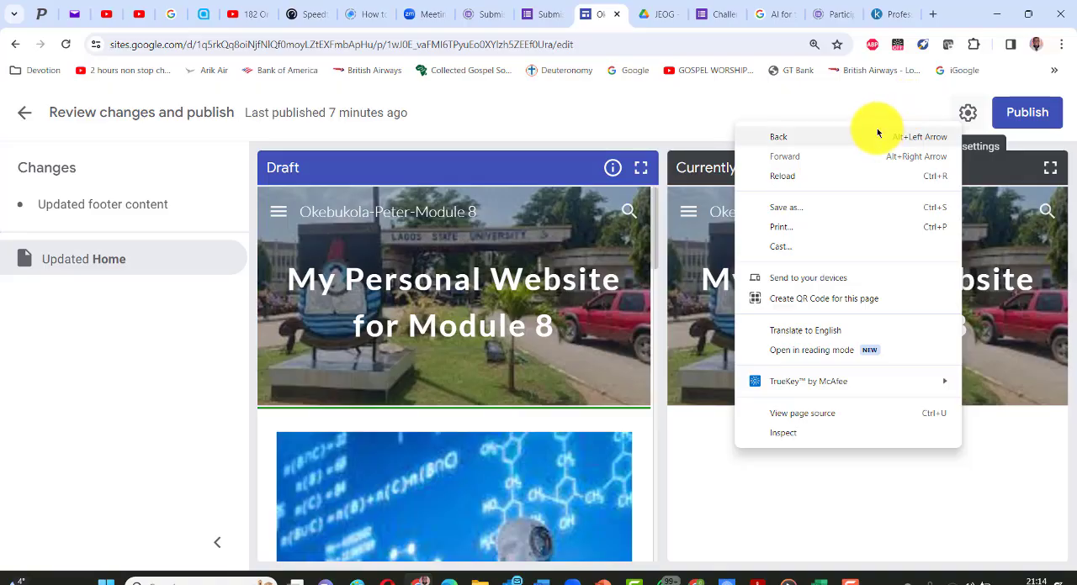
pyautogui.click(981, 454)
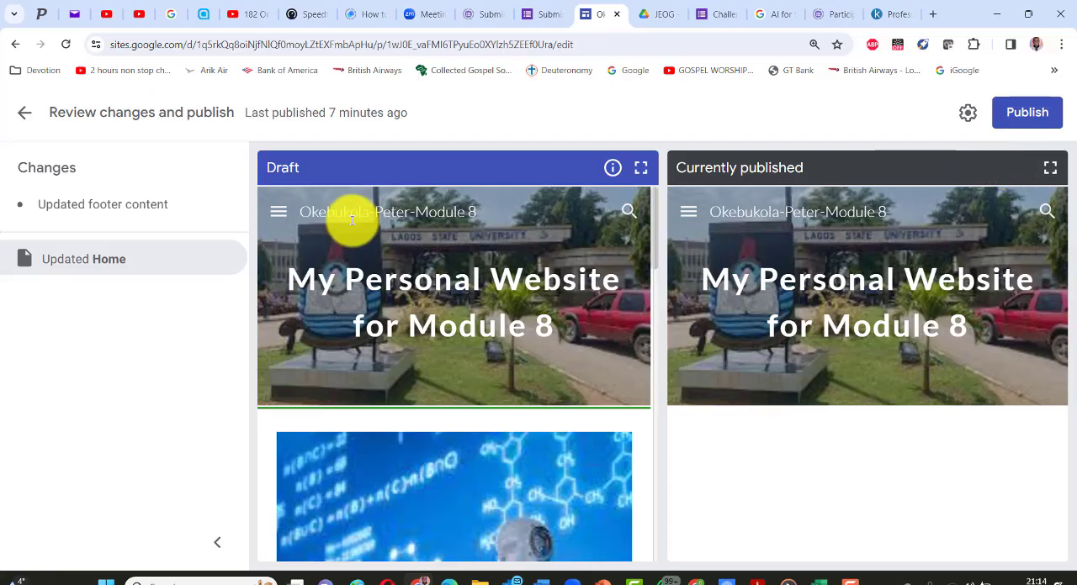
pyautogui.click(1004, 116)
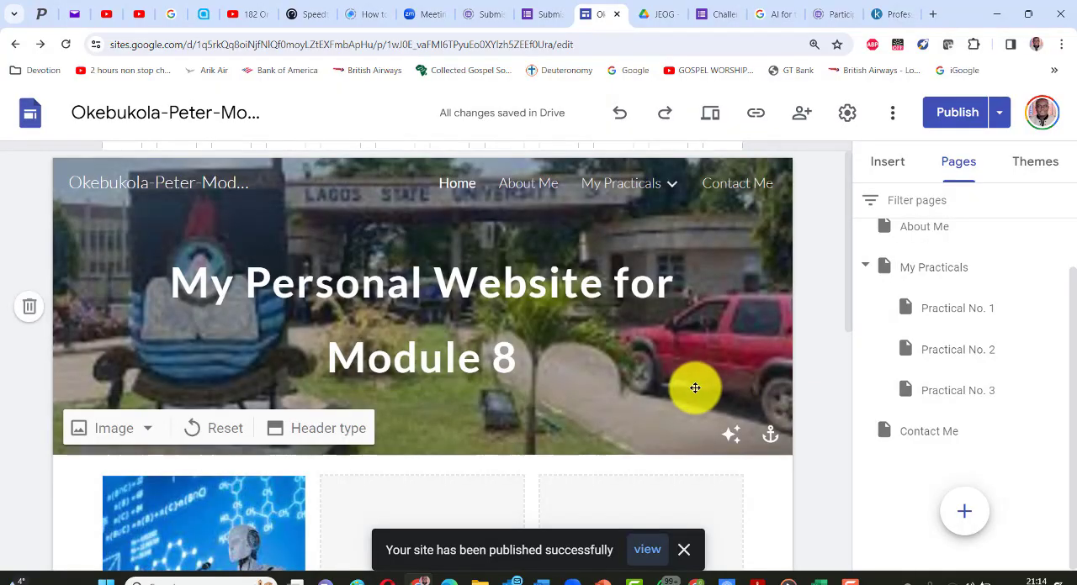
# - Look over the Home page's image columns and bring up the published site's link for copying
pyautogui.scroll(-4, 688, 363)
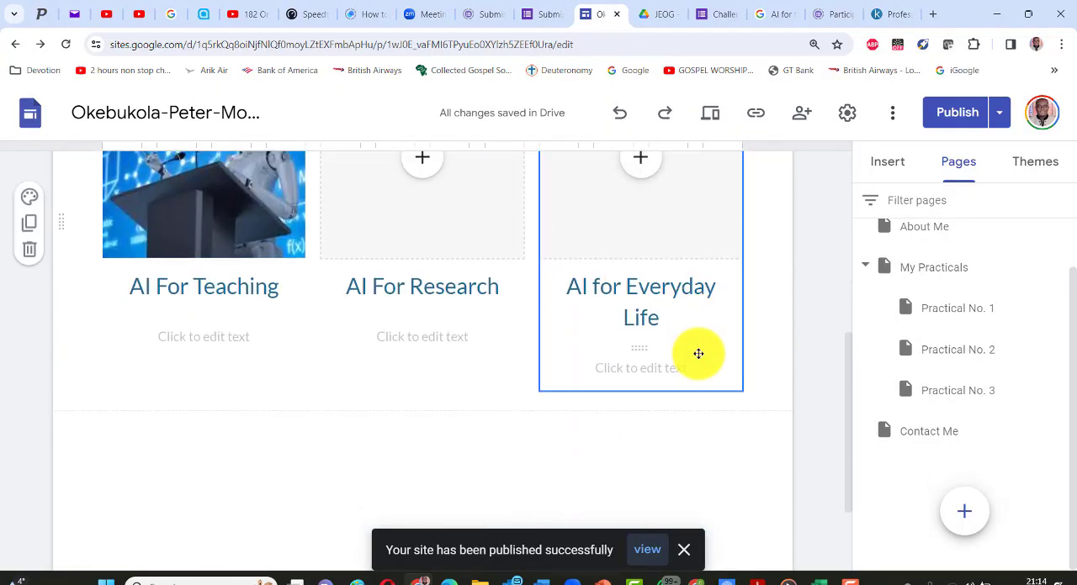
pyautogui.scroll(2, 698, 353)
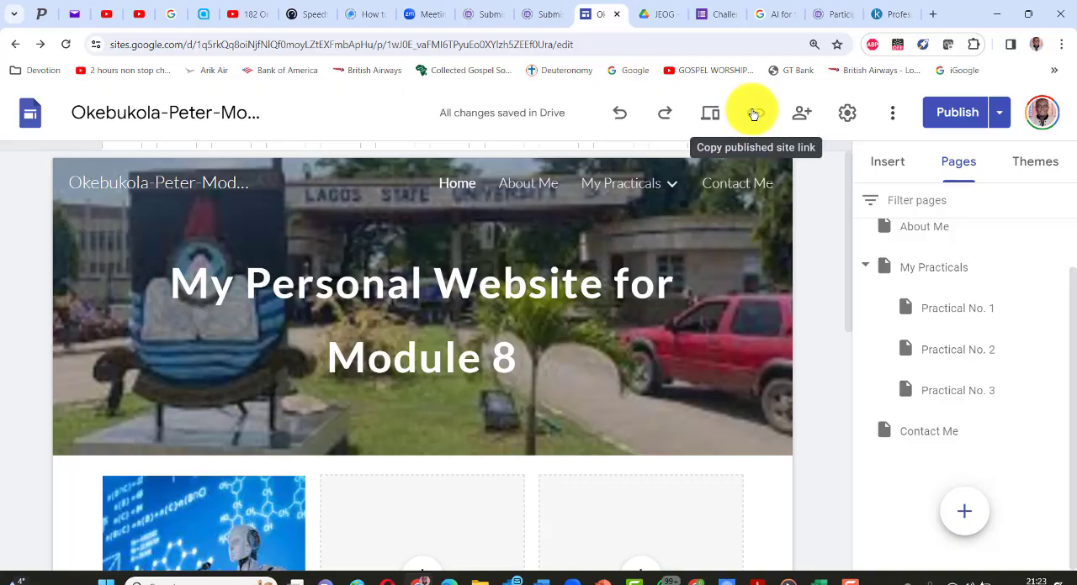
pyautogui.click(754, 113)
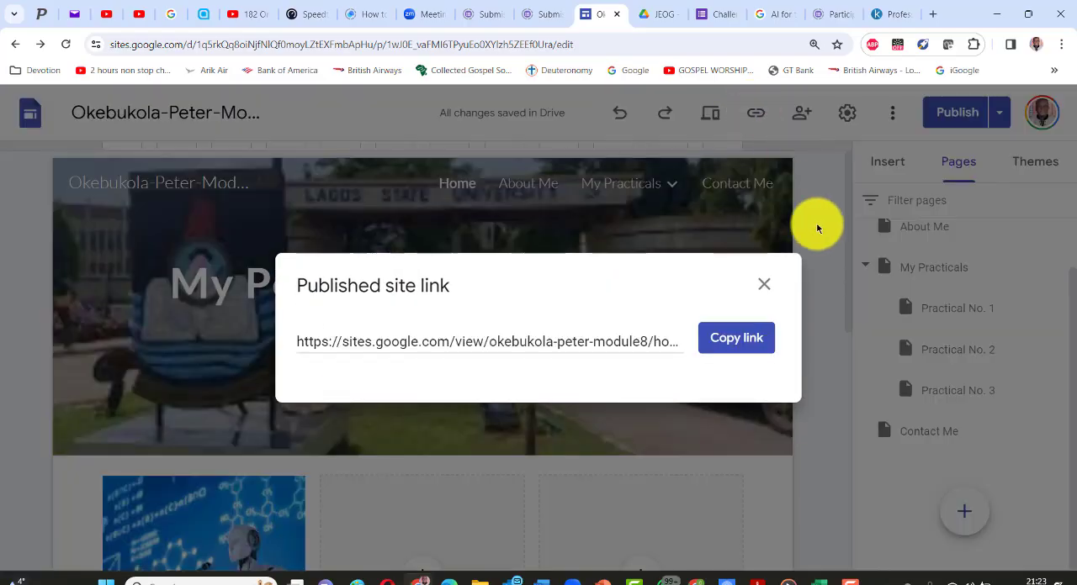
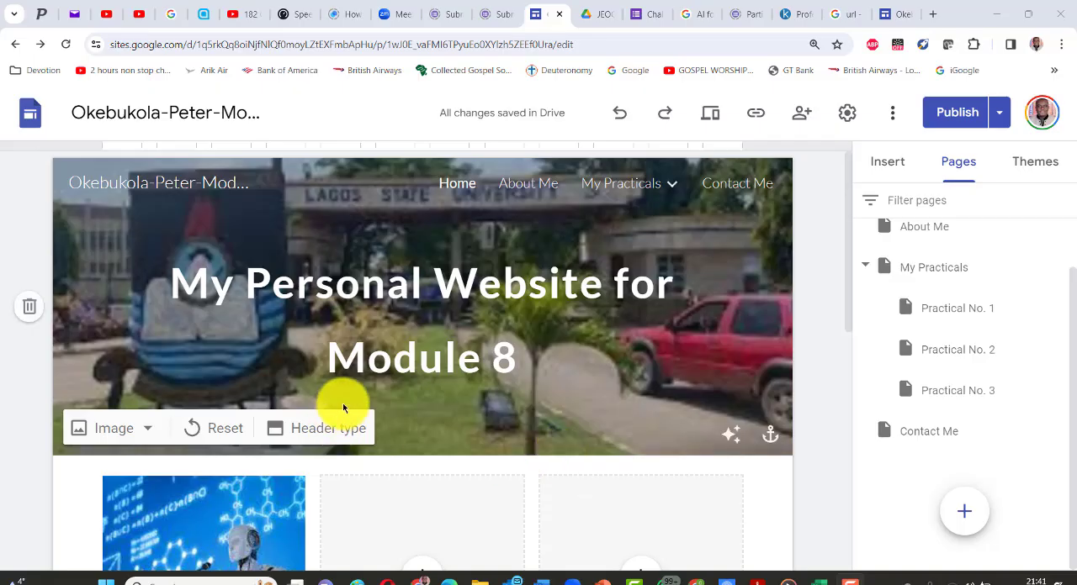
# - Check the site for unpublished changes, then return to the Home page's image columns in the editor
pyautogui.click(955, 111)
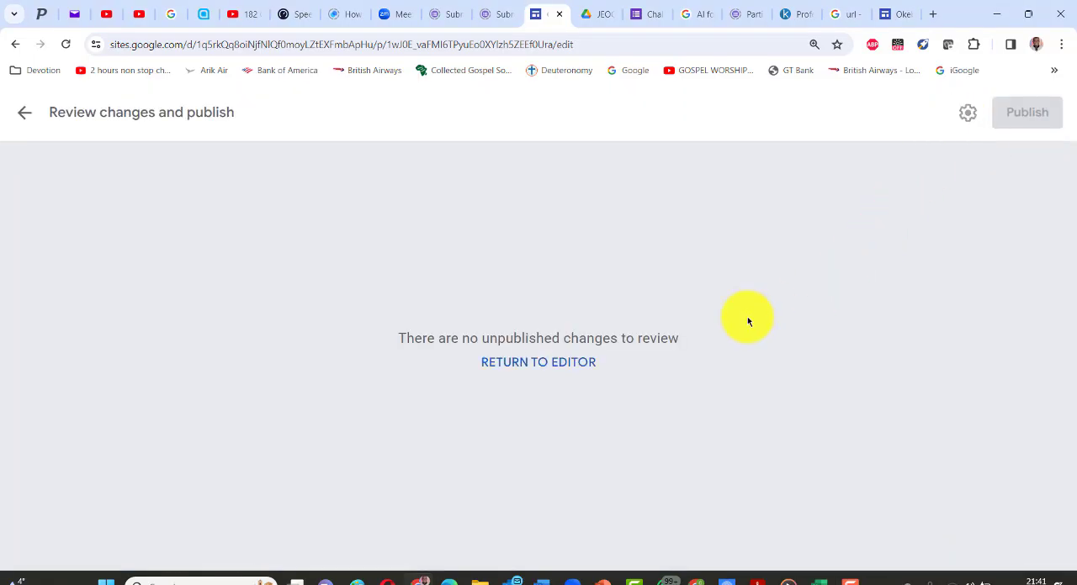
pyautogui.click(20, 114)
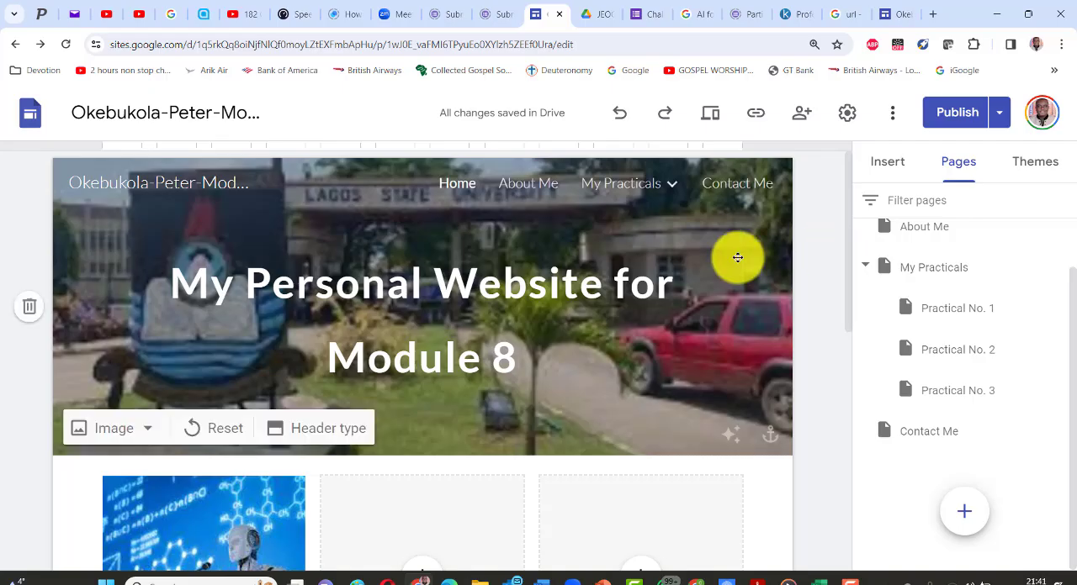
pyautogui.scroll(-2, 653, 281)
pyautogui.scroll(-3, 645, 270)
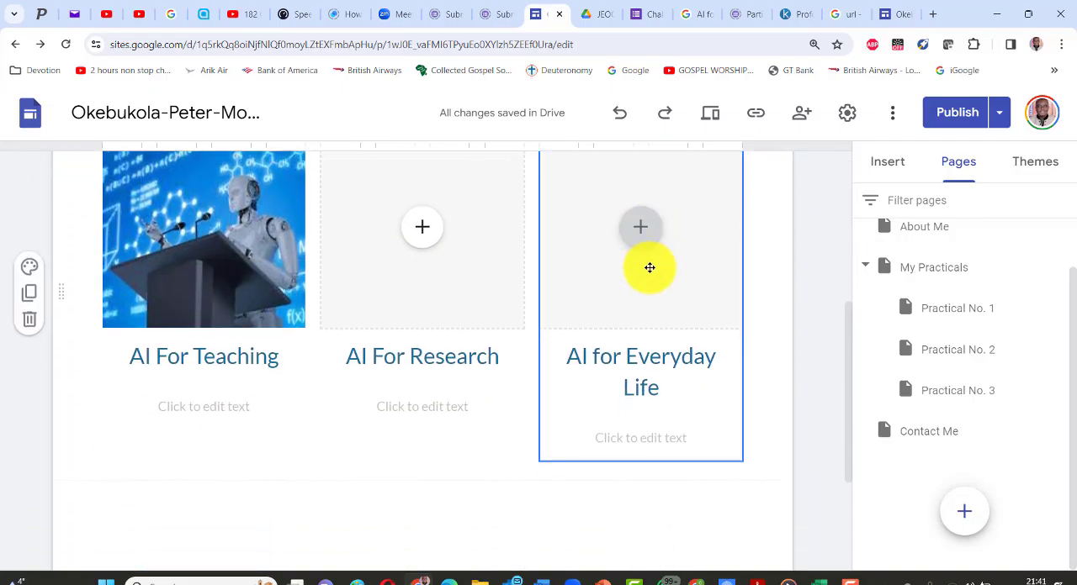
pyautogui.scroll(-1, 648, 269)
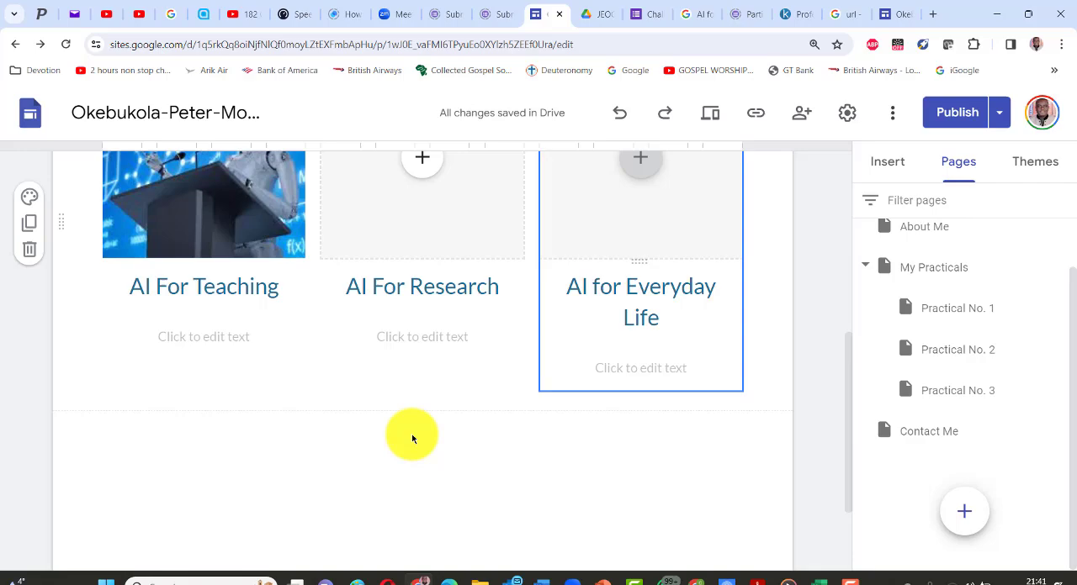
# - Create a QR code for the Home page editor, download it as an image and show the file in its folder
pyautogui.rightClick(407, 377)
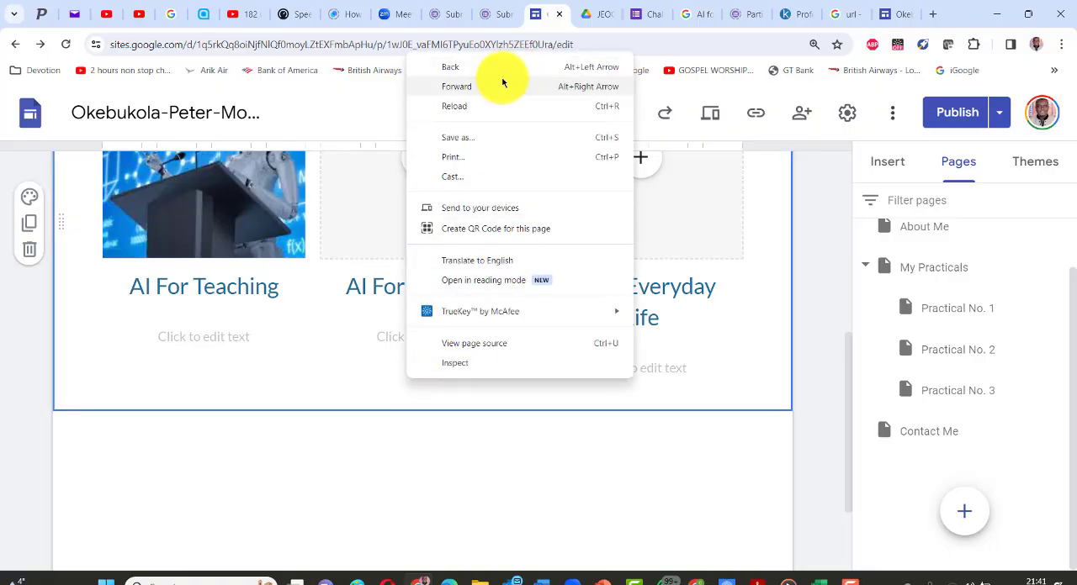
pyautogui.click(470, 234)
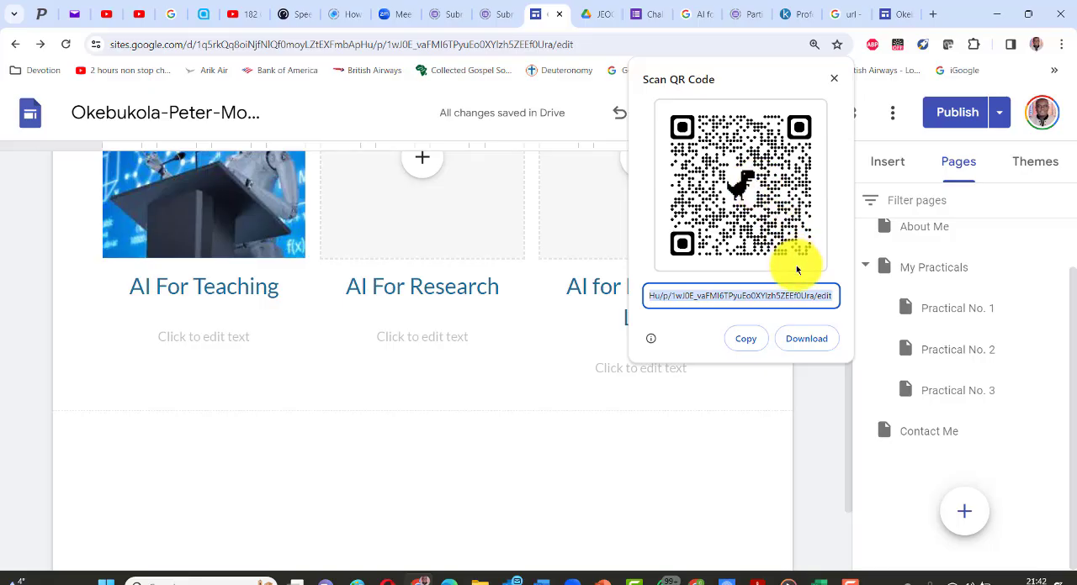
pyautogui.click(803, 339)
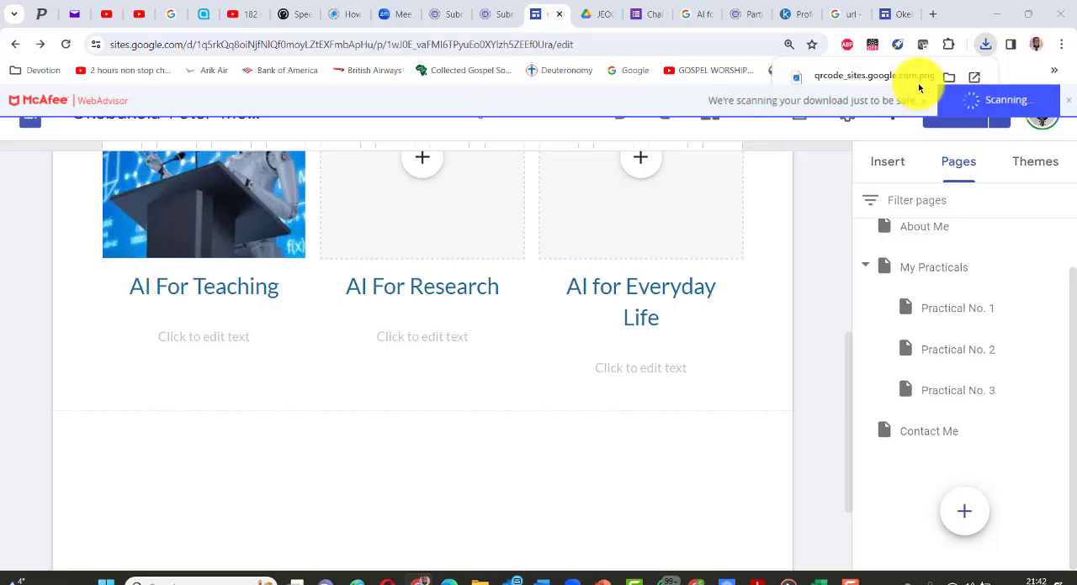
pyautogui.moveTo(852, 81)
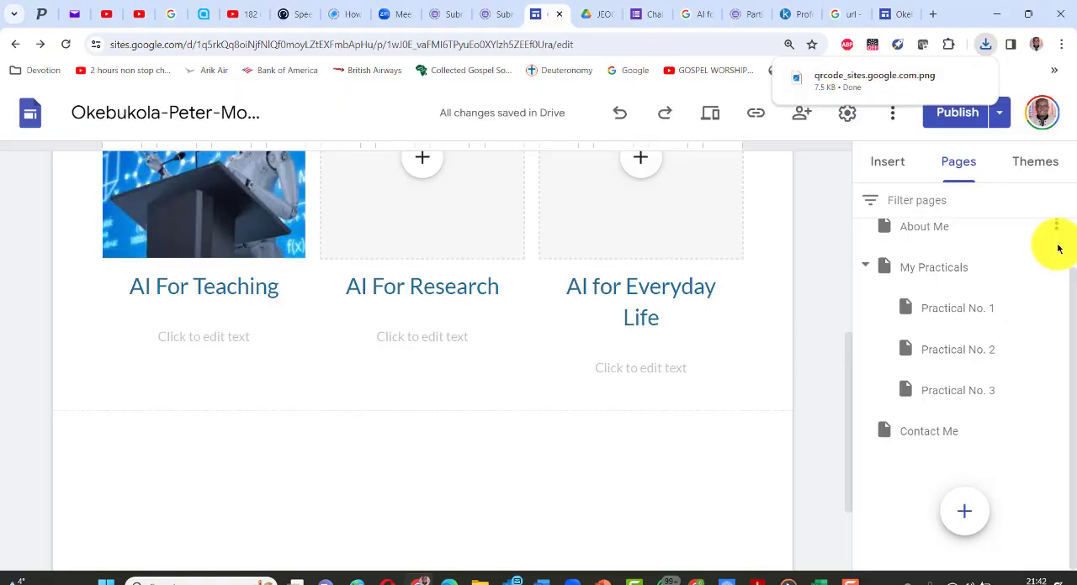
pyautogui.moveTo(799, 85)
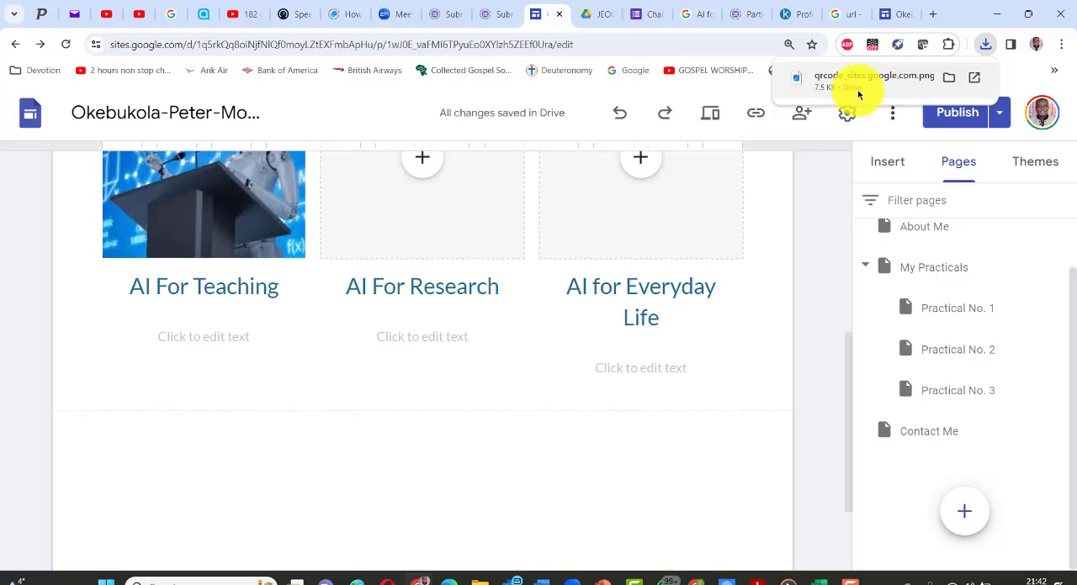
pyautogui.click(949, 78)
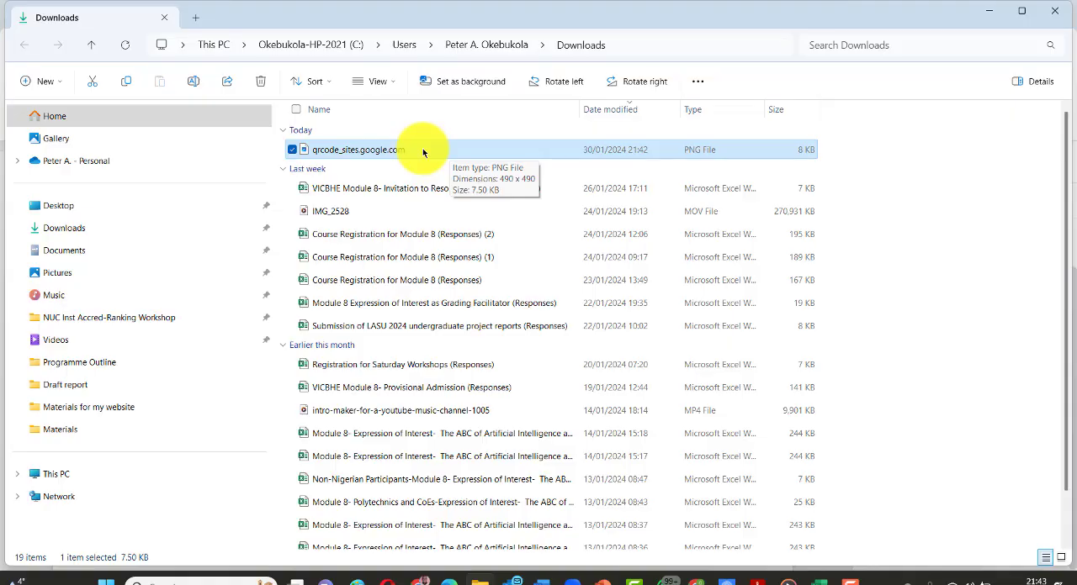
# - Switch back to Google Sites in the browser, download a second QR code for the same page and show the file in its folder
pyautogui.hotkey('alt', 'Tab')
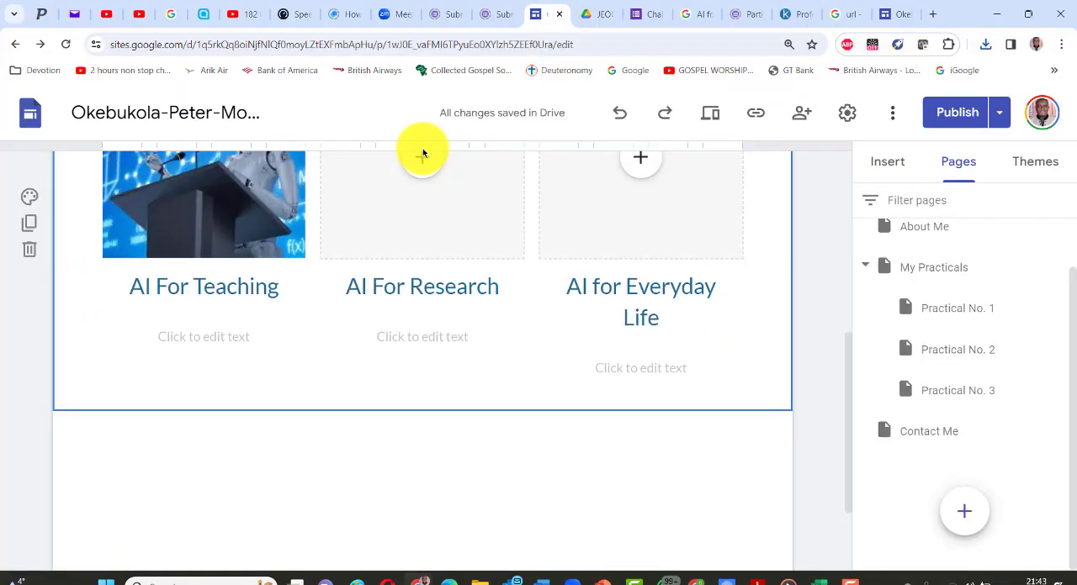
pyautogui.scroll(4, 644, 257)
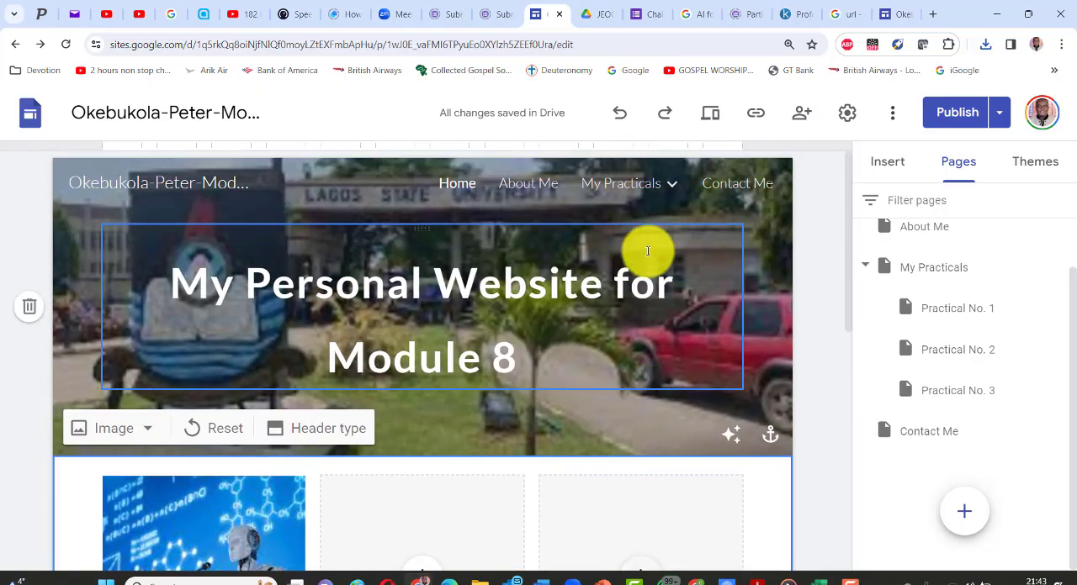
pyautogui.scroll(-6, 649, 249)
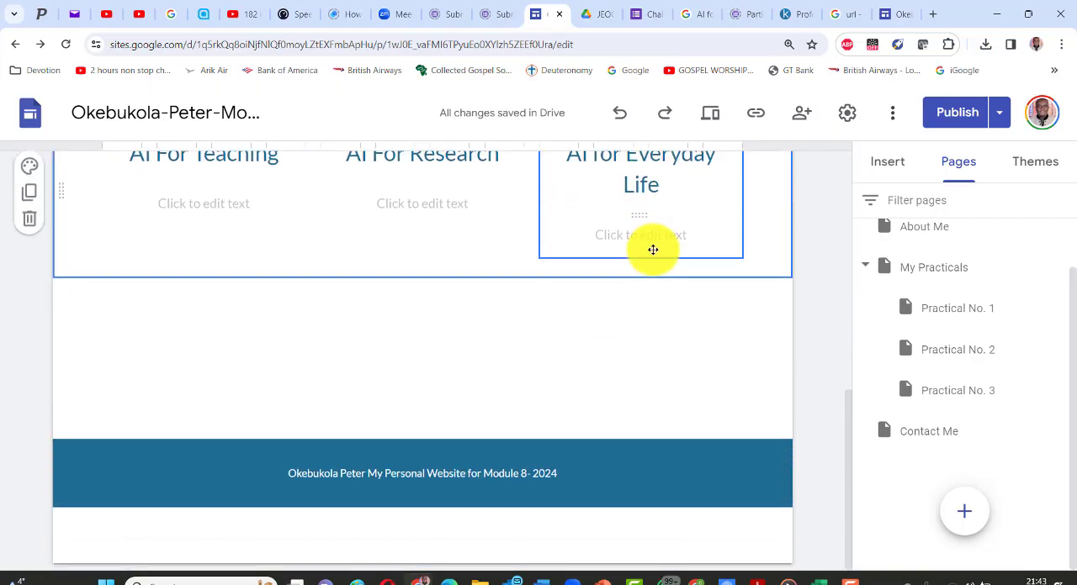
pyautogui.scroll(6, 645, 329)
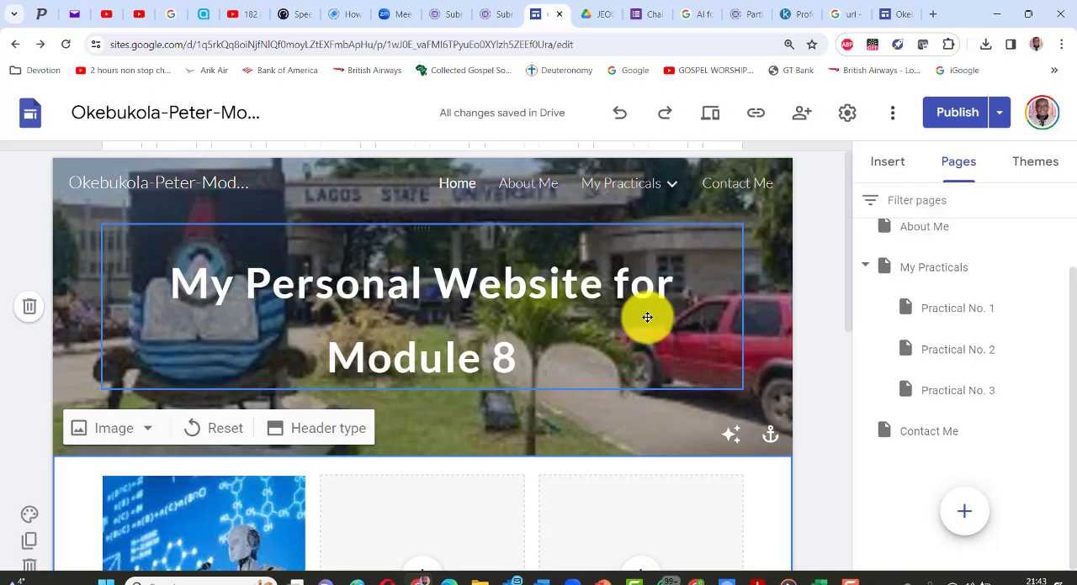
pyautogui.scroll(-6, 647, 317)
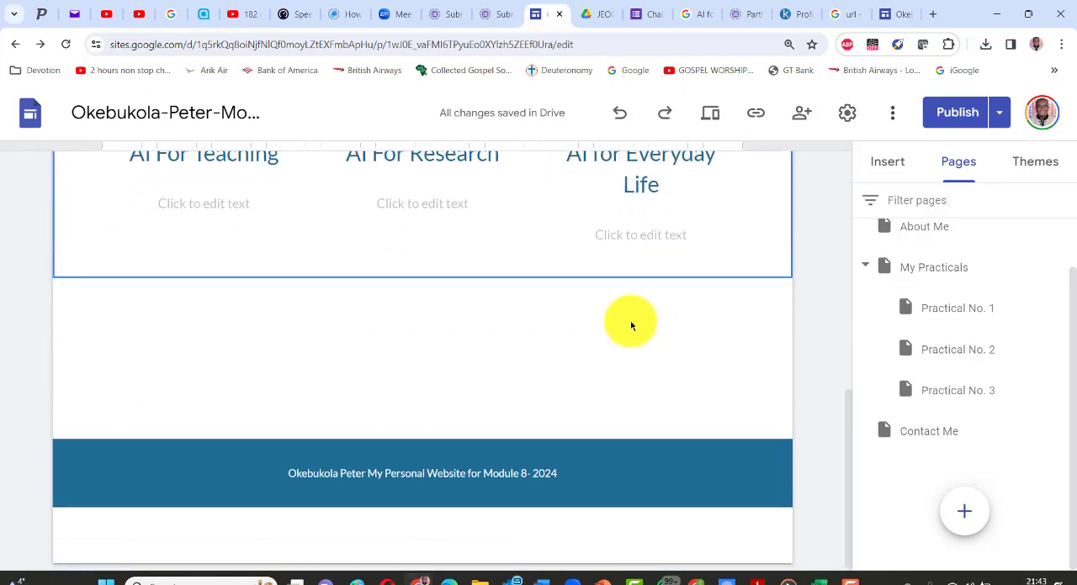
pyautogui.rightClick(527, 329)
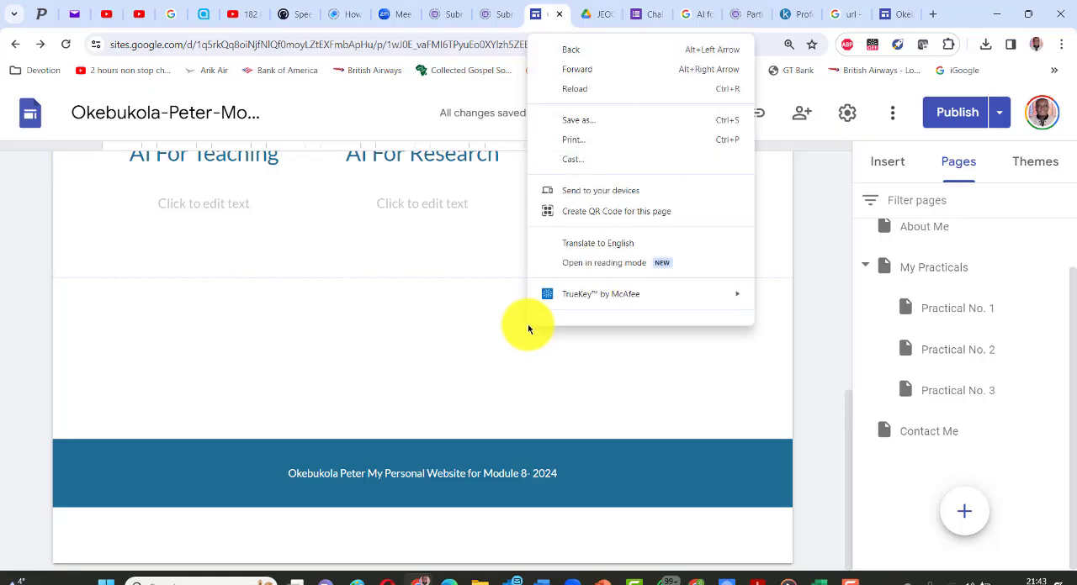
pyautogui.click(594, 217)
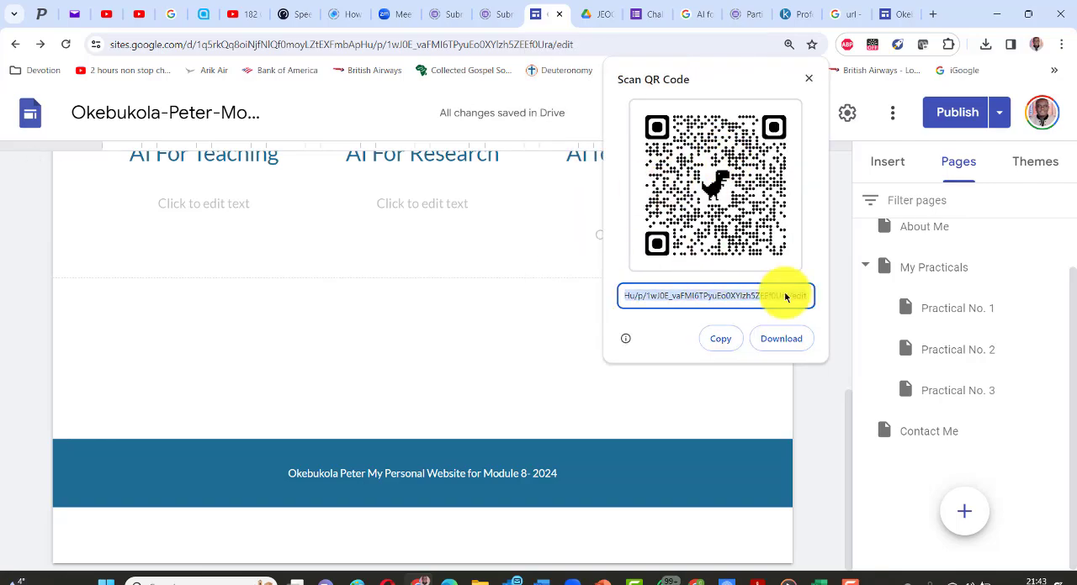
pyautogui.click(783, 339)
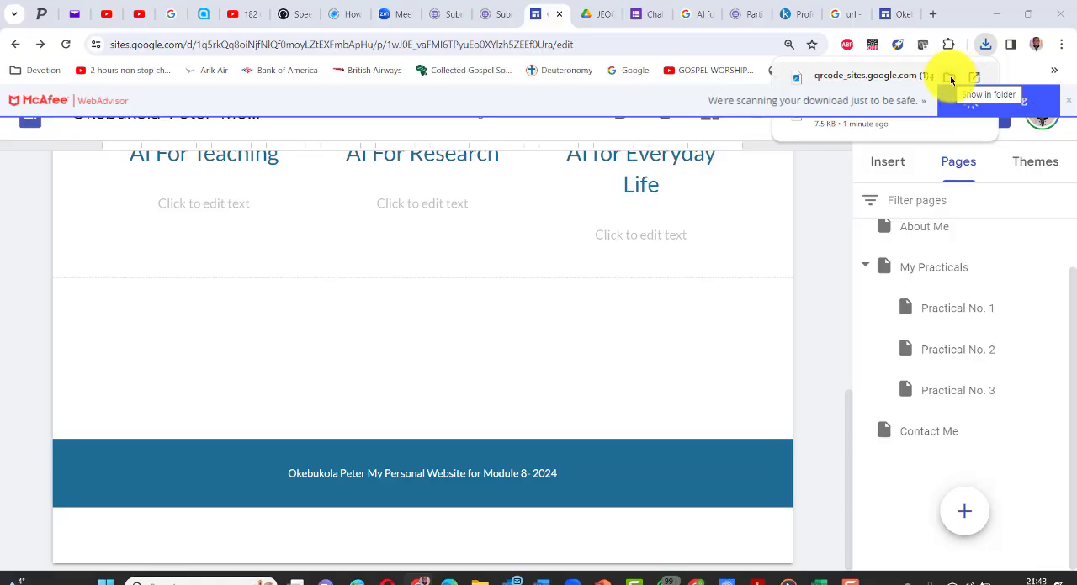
pyautogui.click(951, 78)
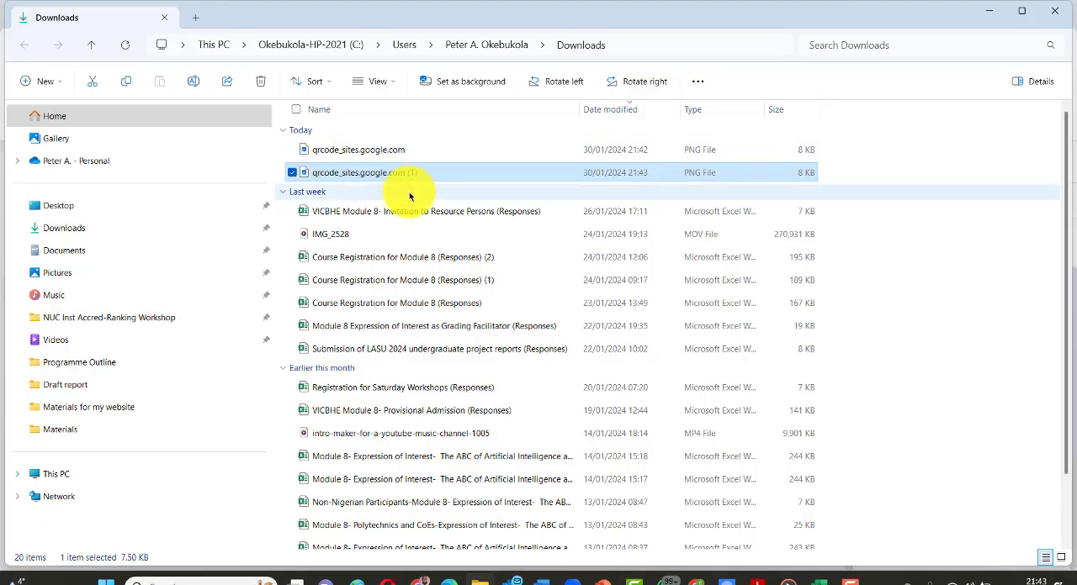
# - View the first downloaded QR code image, qrcode_sites.google.com, at full size and close it again
pyautogui.click(428, 153)
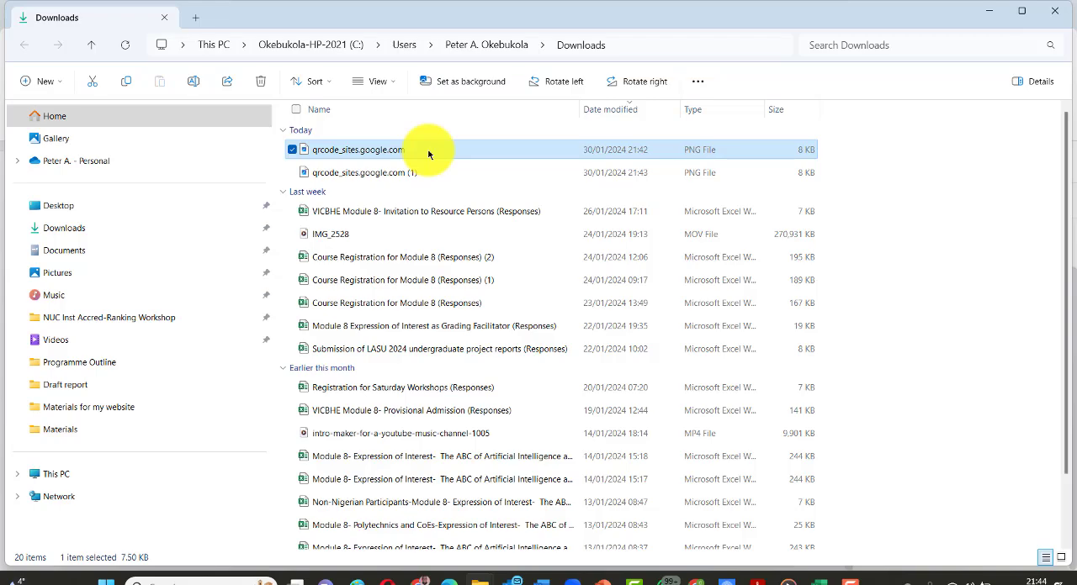
pyautogui.rightClick(427, 154)
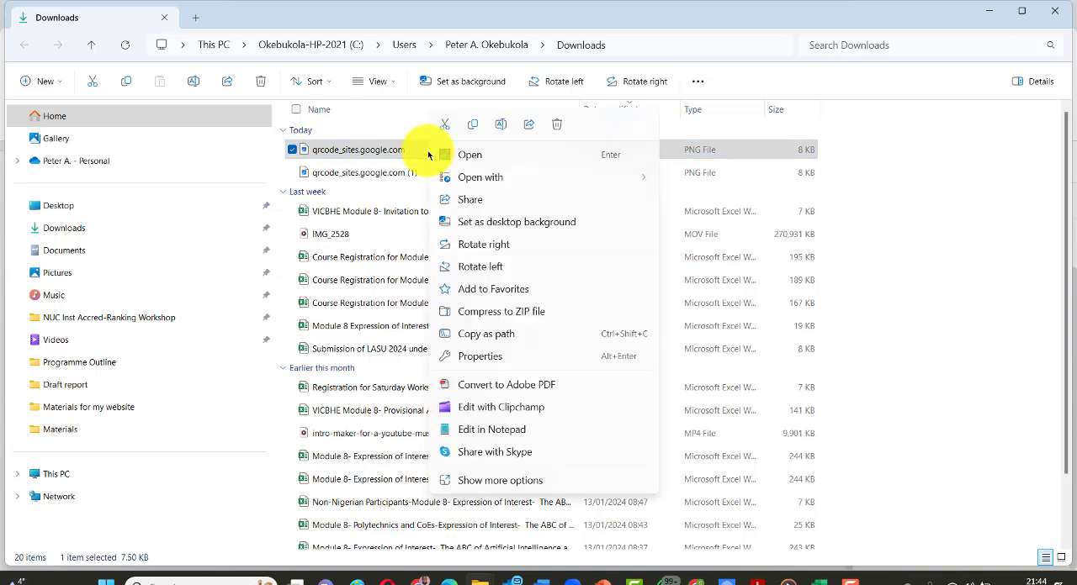
pyautogui.doubleClick(405, 155)
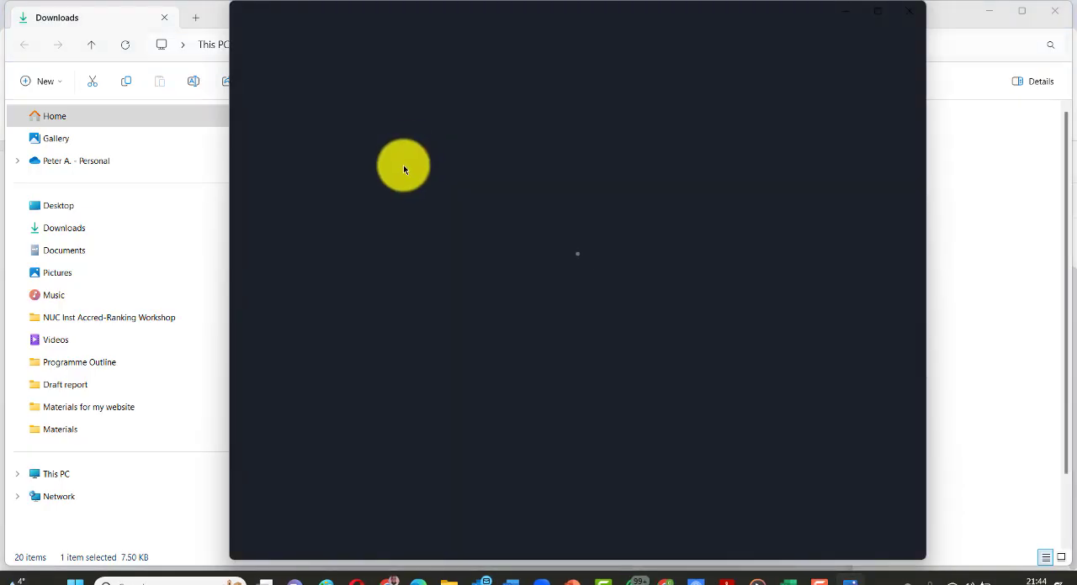
pyautogui.click(908, 11)
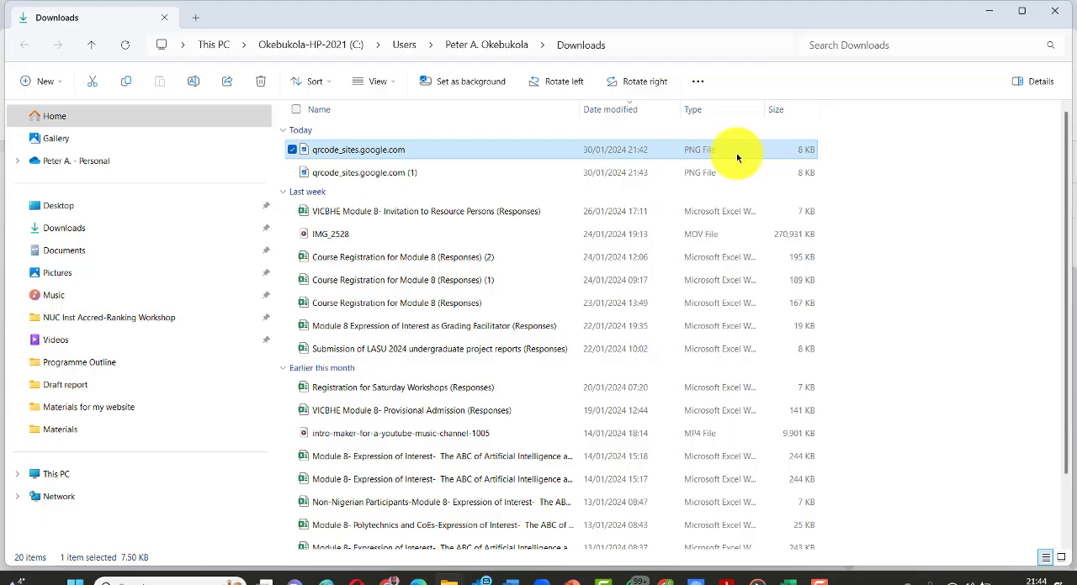
# - Rename the first QR code file with the owner's surname and first name, hyphenated, followed by "-Module 8-QR Code Practical 1"
pyautogui.click(423, 149)
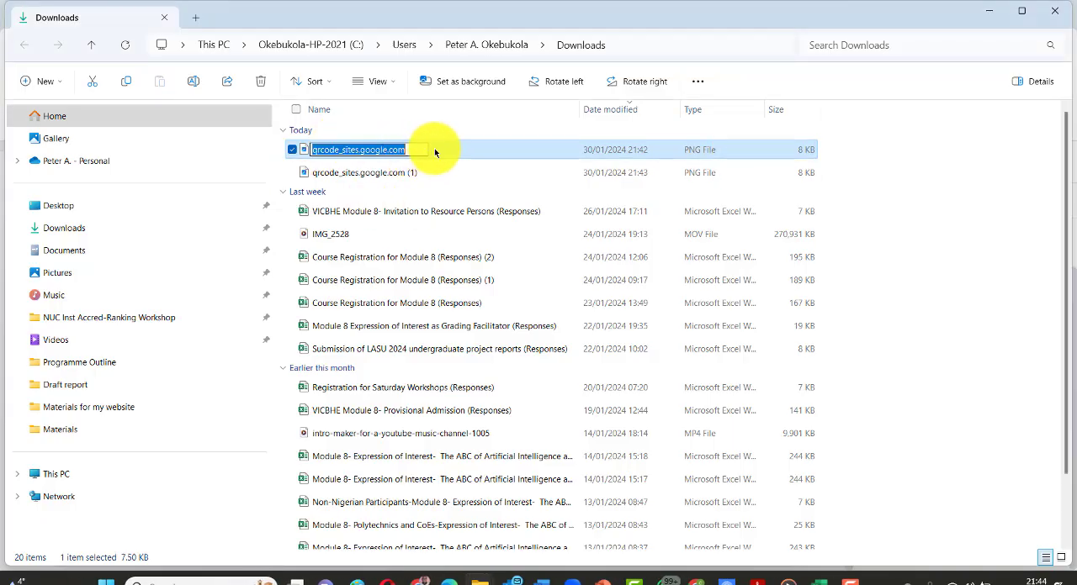
pyautogui.write('Oke')
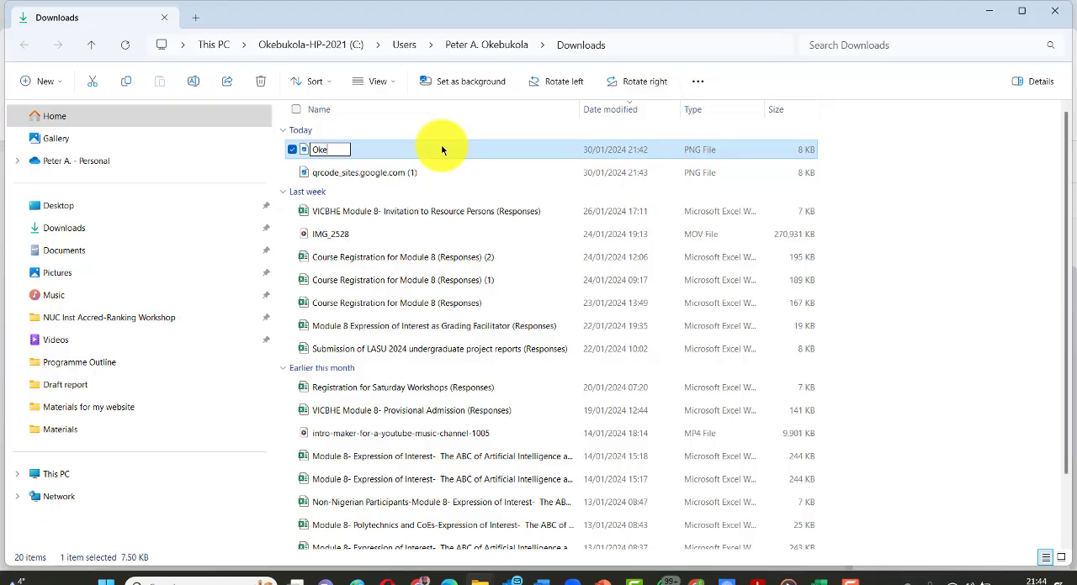
pyautogui.write('bukola-Peter')
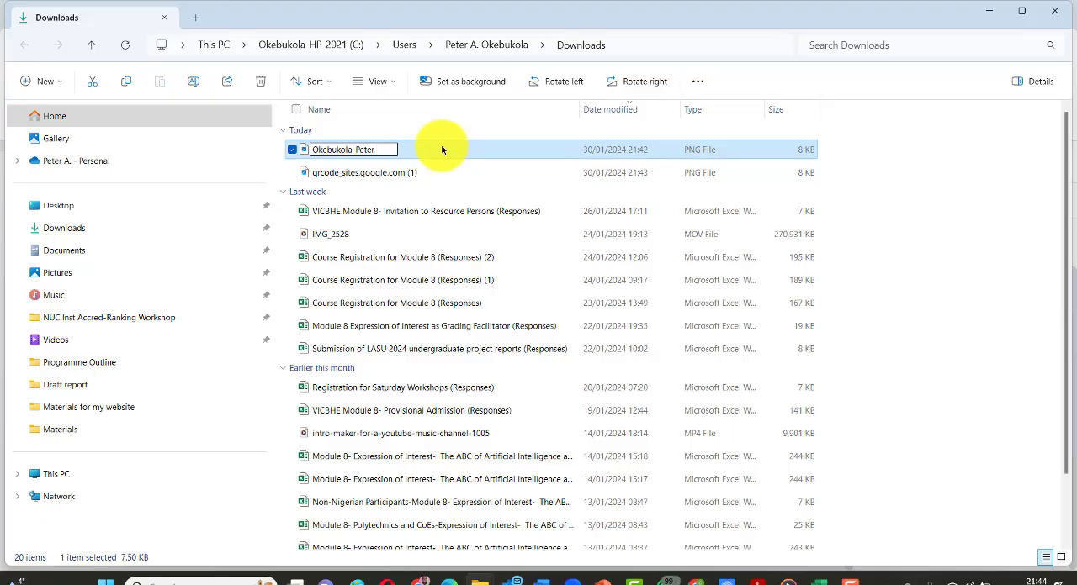
pyautogui.write('-Module 8-QR C')
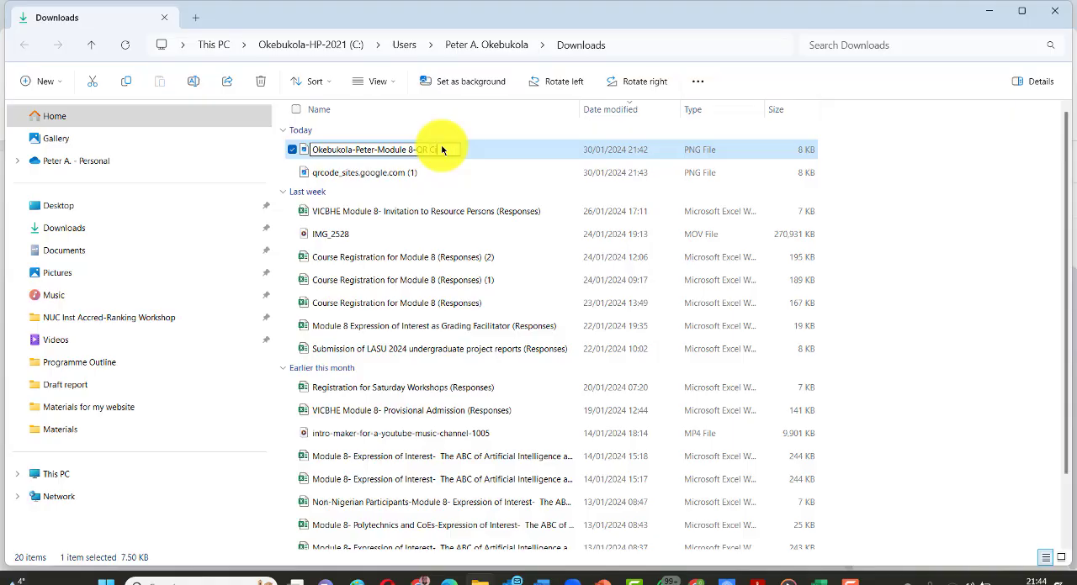
pyautogui.write('ode')
pyautogui.press('BackSpace')
pyautogui.press('BackSpace')
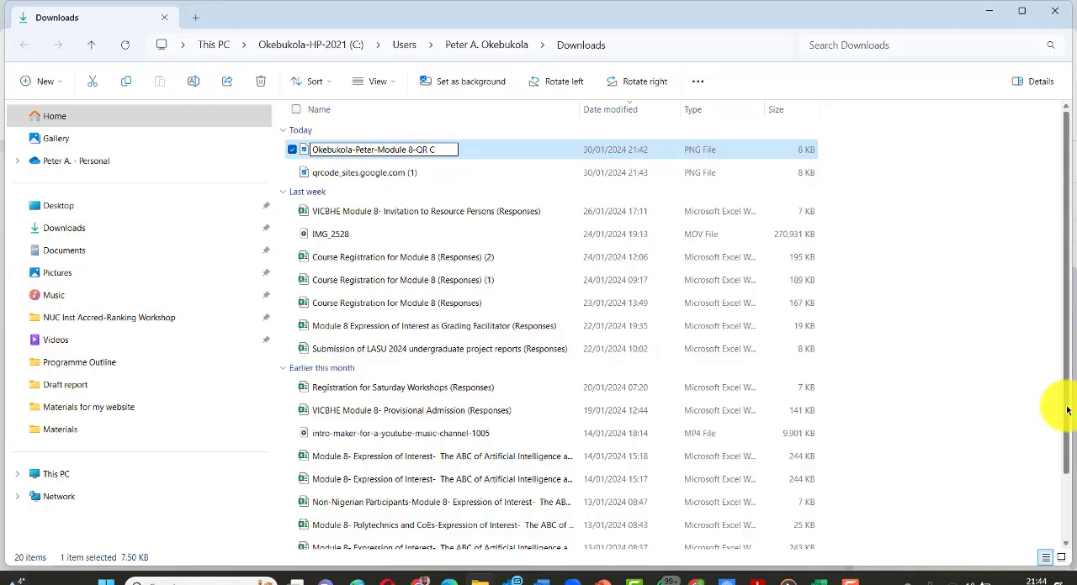
pyautogui.write('ode Practical 1')
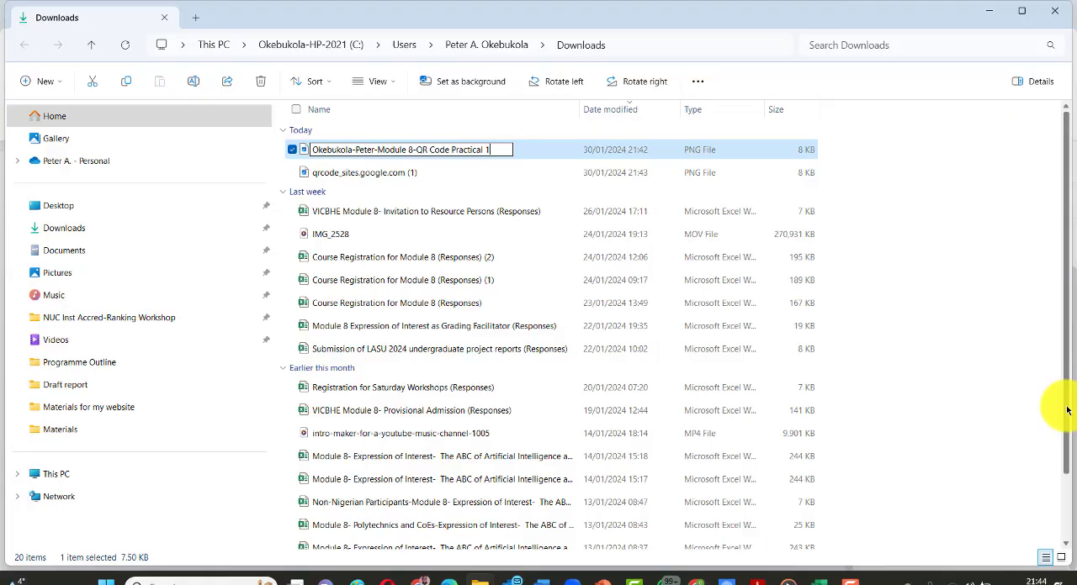
pyautogui.press('Return')
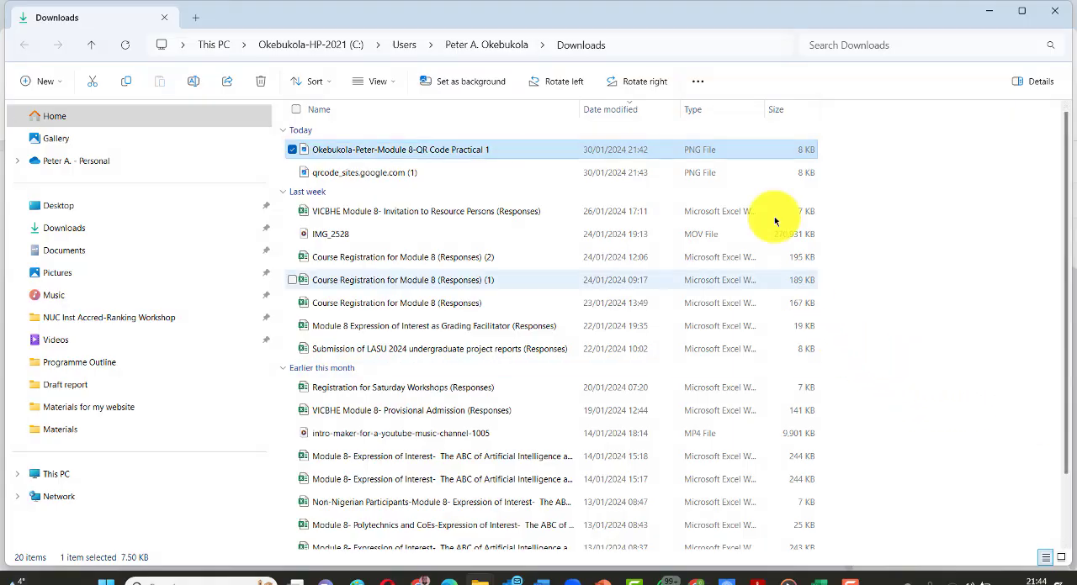